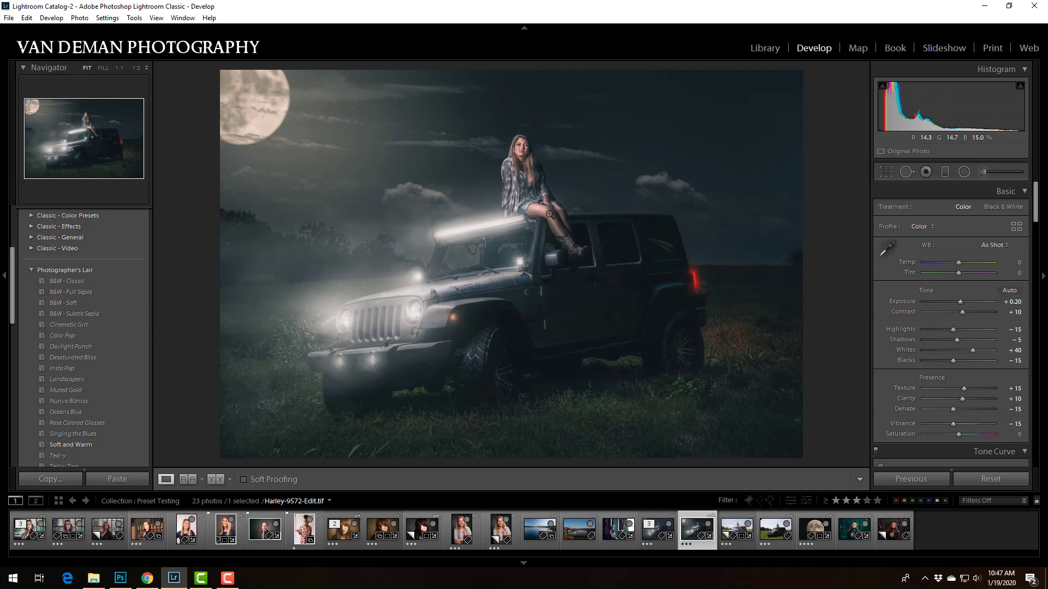
Select the Daylight Punch virtual copy of the Jeep photo and open it in Adobe Photoshop 2020 for editing
left_click(786, 546)
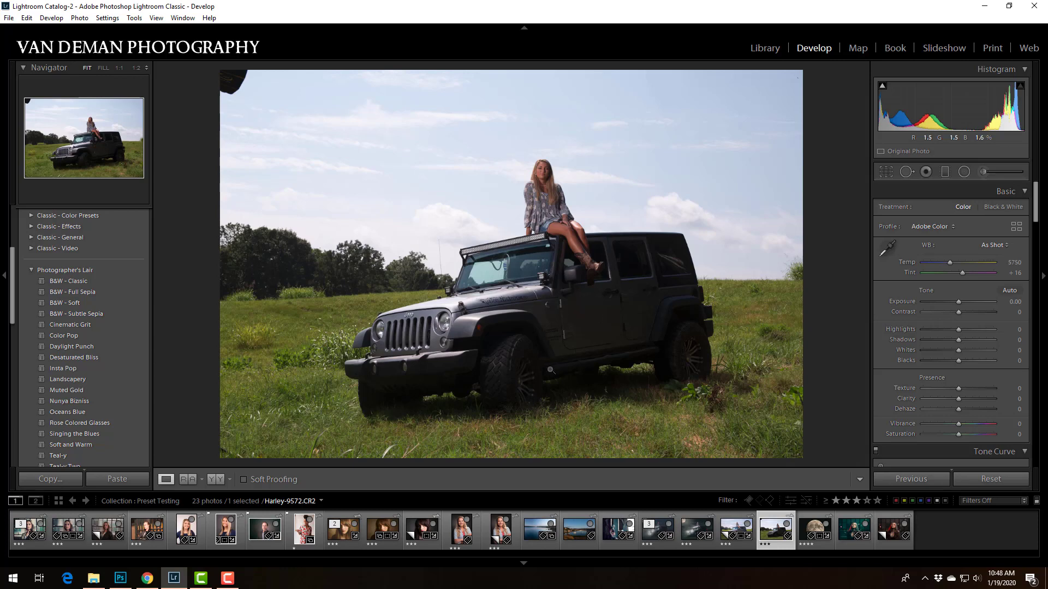
left_click(747, 547)
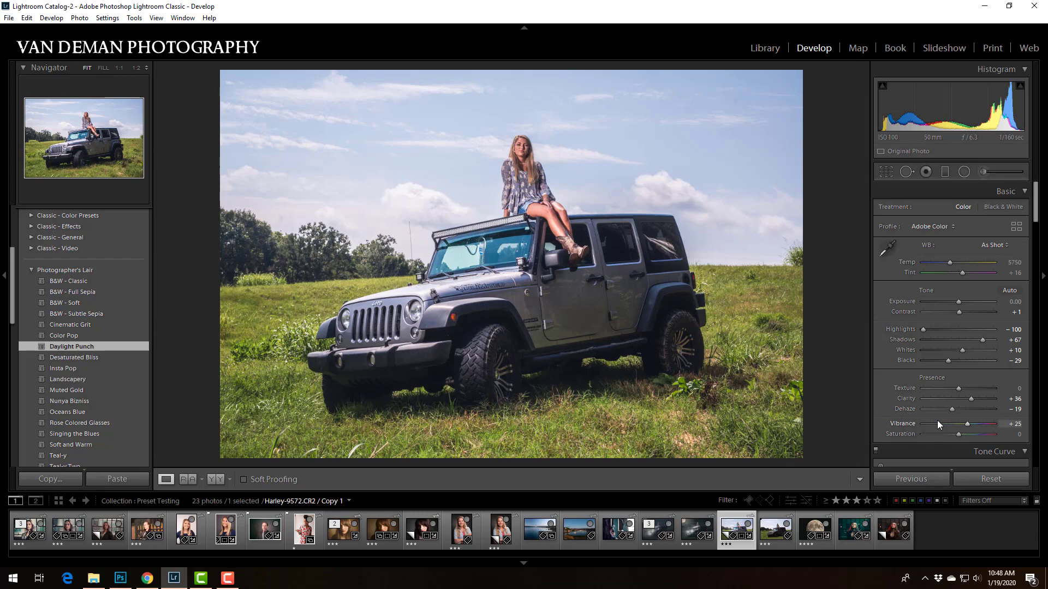
scroll(896, 408, "down", 3)
scroll(896, 410, "down", 2)
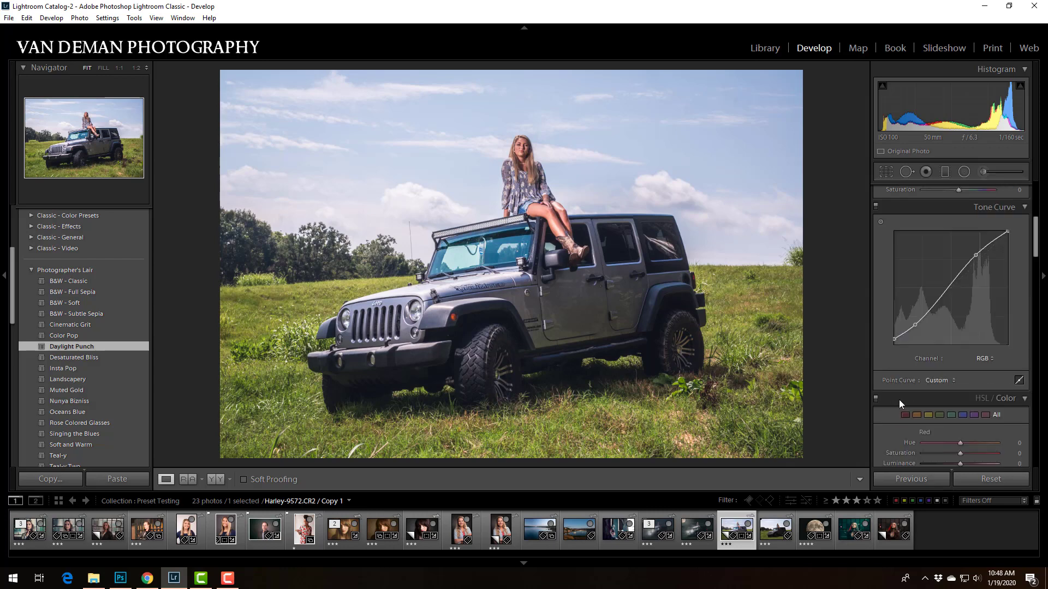
scroll(898, 375, "up", 5)
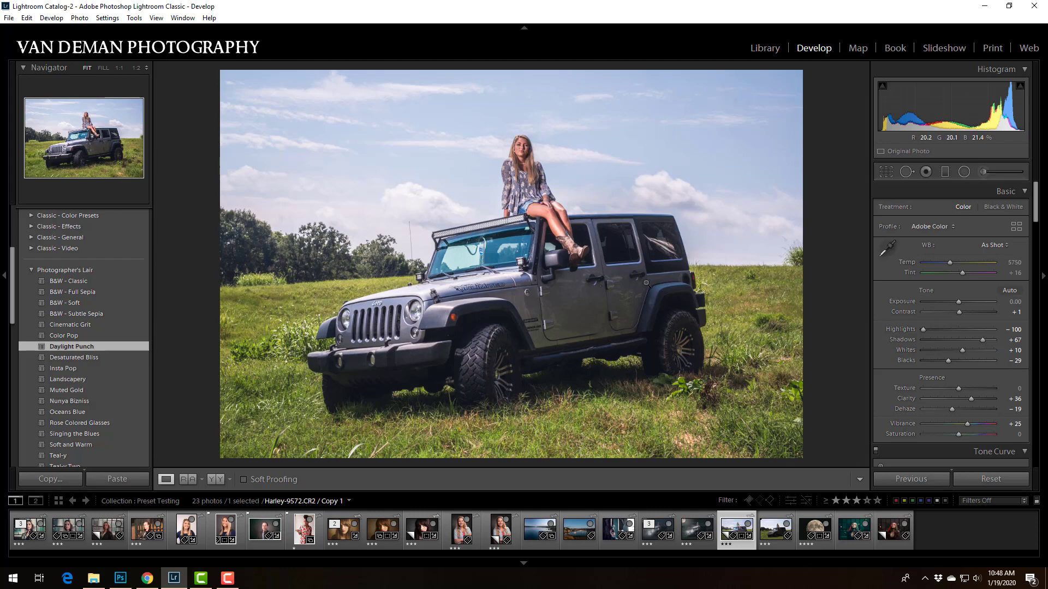
right_click(465, 252)
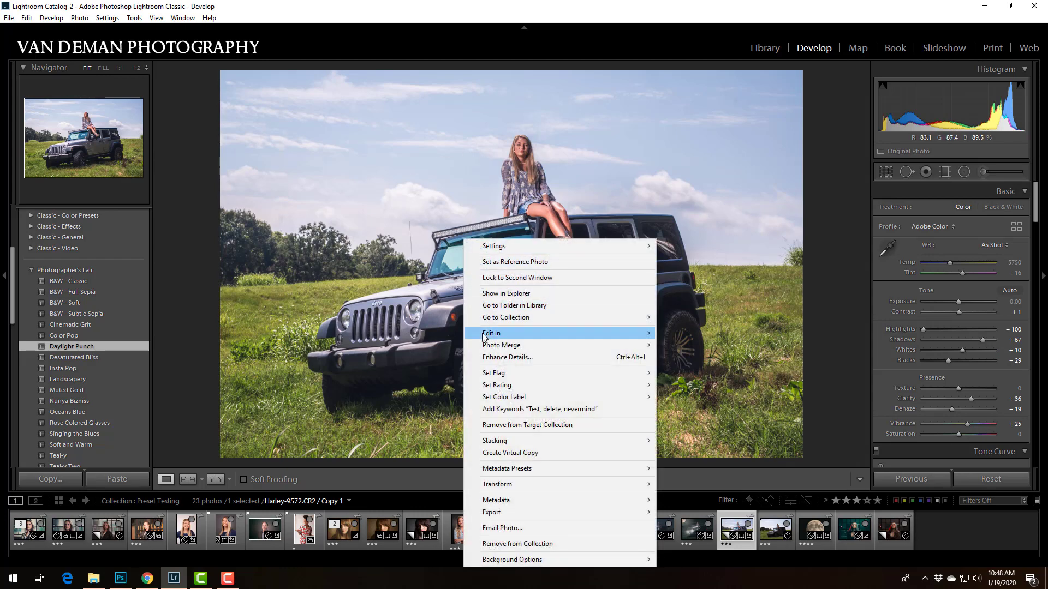
mouse_move(497, 335)
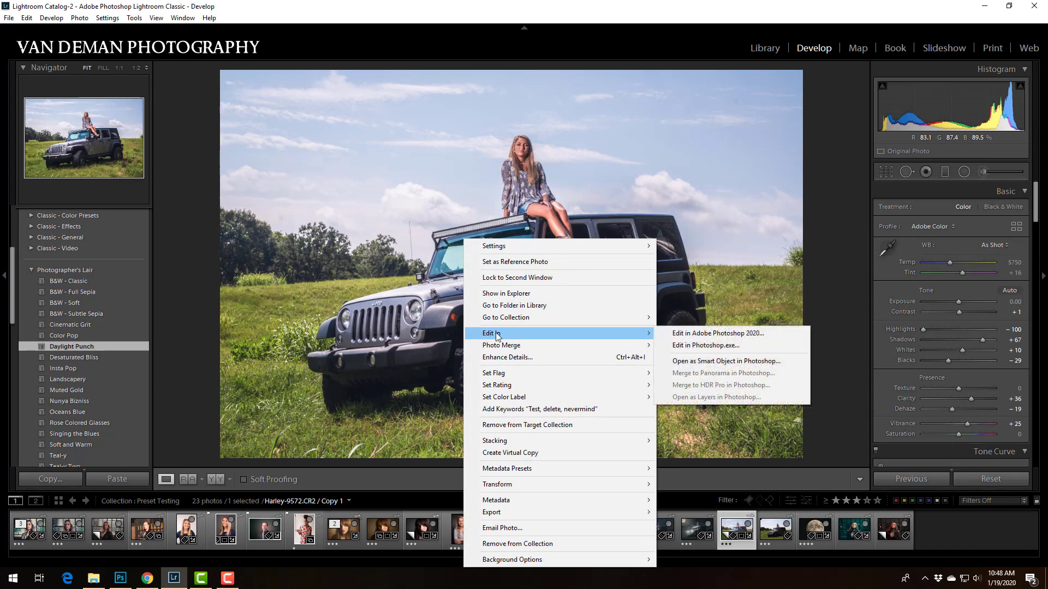
left_click(716, 334)
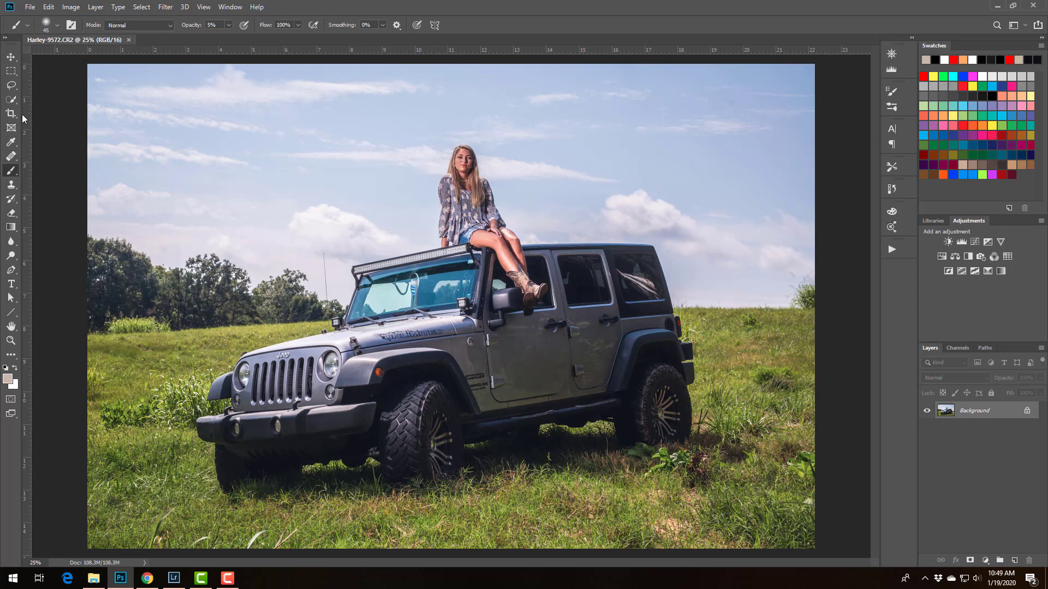
Select the woman and the upper part of the Jeep with the Quick Selection tool
left_click(11, 99)
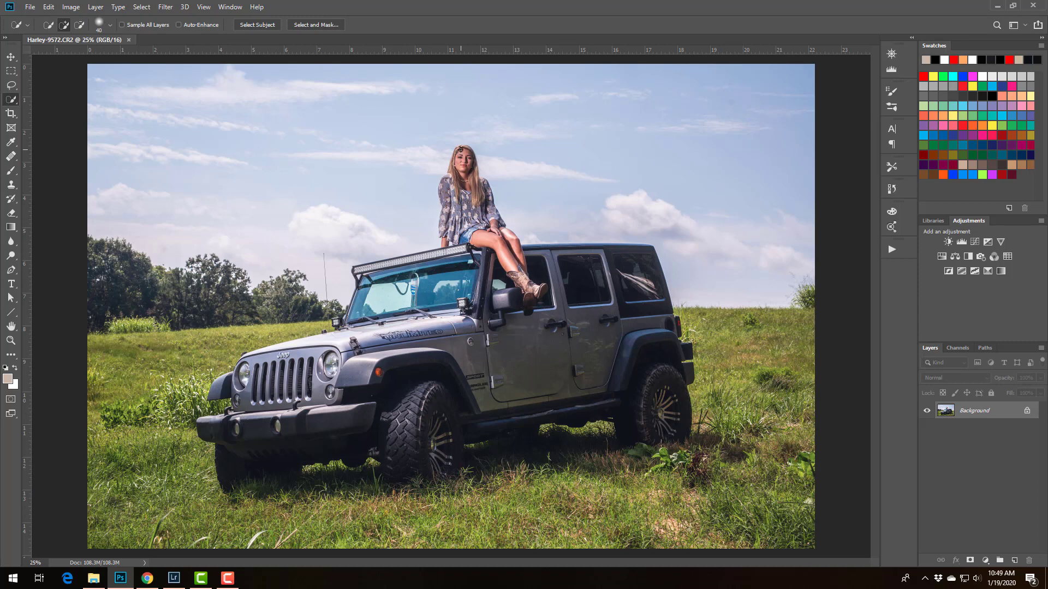
mouse_move(461, 149)
left_mouse_down()
mouse_move(443, 253)
mouse_move(469, 179)
mouse_move(464, 152)
mouse_move(441, 190)
left_mouse_up()
left_click_drag(481, 256, 441, 256)
left_click_drag(487, 254, 498, 256)
left_click(441, 254)
Open the selection in Select and Mask and refine the woman's hair outline with the Refine Edge Brush
left_click(324, 25)
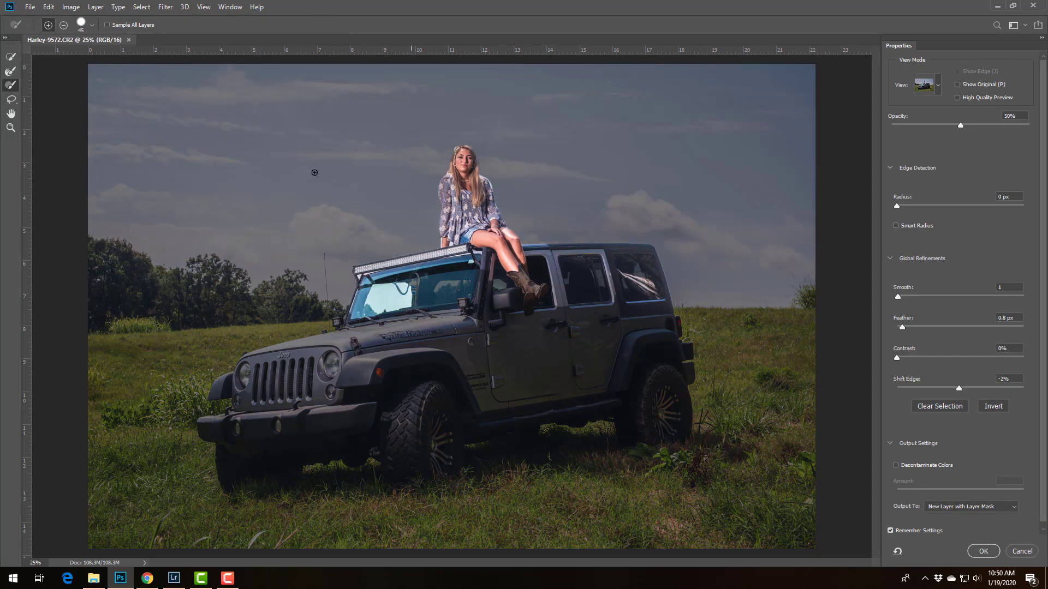
key("ctrl+plus")
key("ctrl+plus")
key("ctrl+plus")
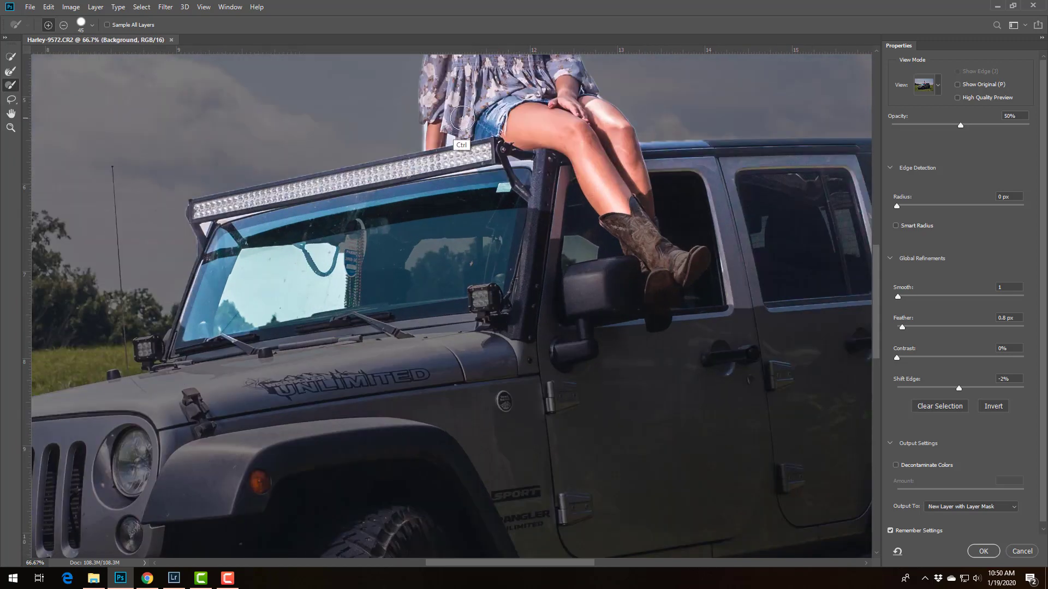
key("ctrl+plus")
left_click_drag(463, 84, 397, 470)
mouse_move(404, 125)
left_mouse_down()
mouse_move(423, 182)
mouse_move(409, 274)
left_mouse_up()
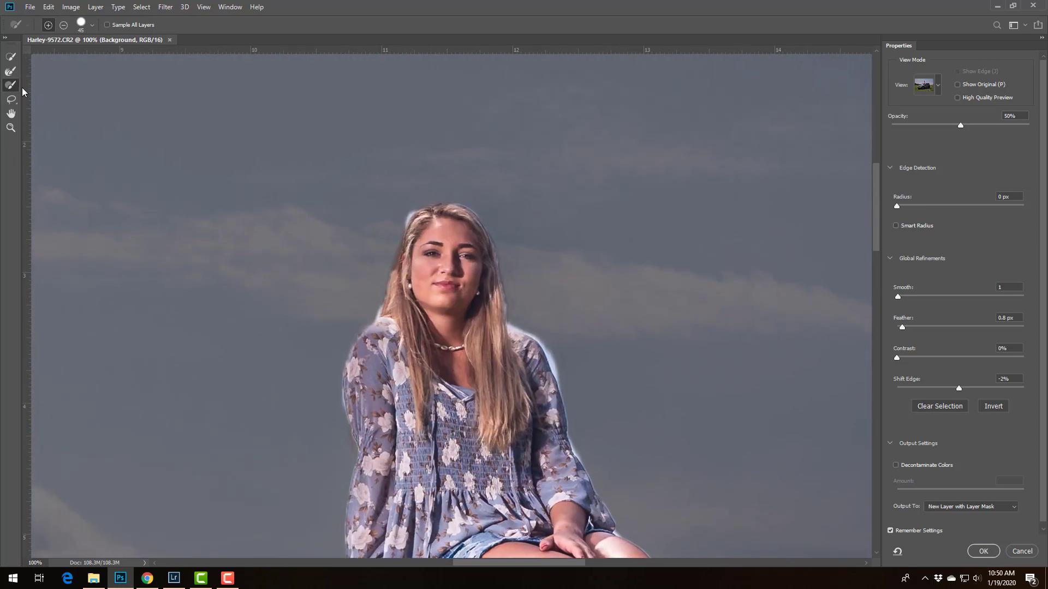
left_click(10, 71)
key("bracketleft")
key("bracketleft")
key("bracketleft")
key("bracketleft")
key("bracketleft")
key("bracketleft")
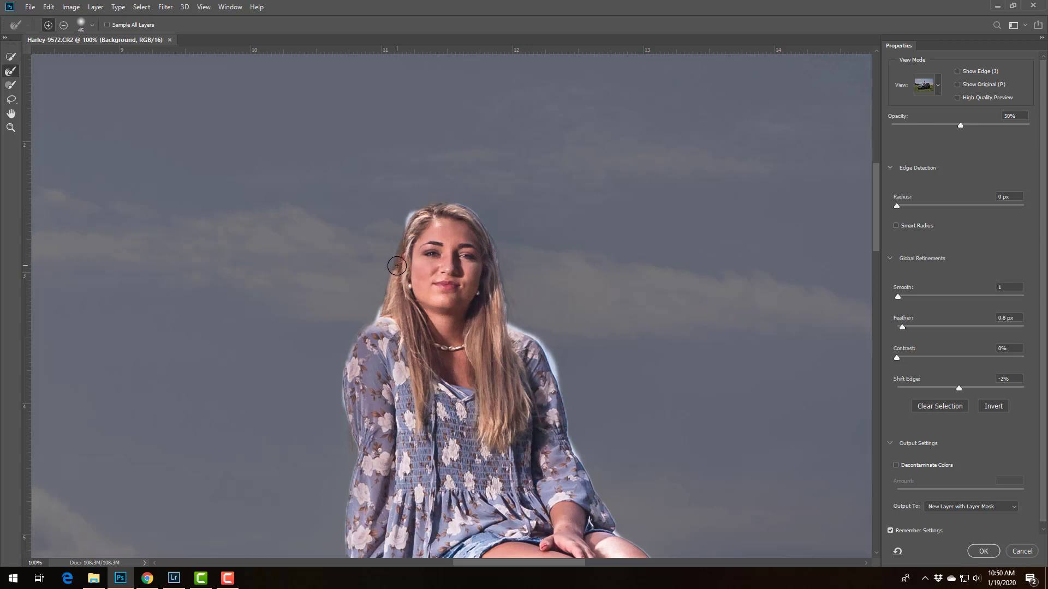
mouse_move(393, 273)
left_mouse_down()
mouse_move(413, 215)
mouse_move(454, 202)
mouse_move(487, 234)
mouse_move(498, 294)
mouse_move(476, 371)
mouse_move(483, 309)
mouse_move(509, 289)
mouse_move(500, 263)
mouse_move(506, 321)
left_mouse_up()
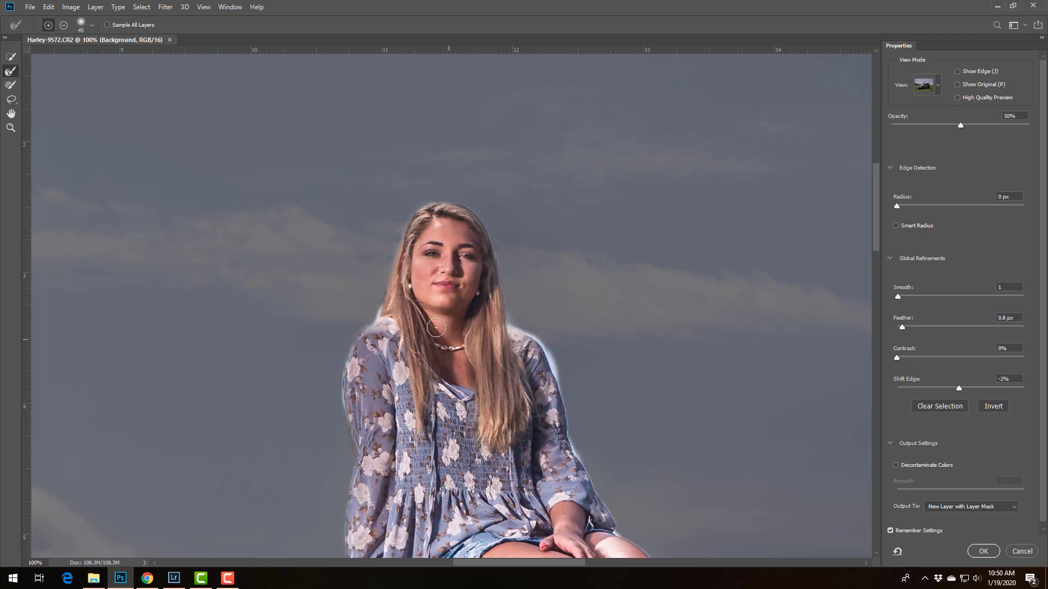
Subtract the bright sky fringe along the woman's shoulders and the side of her hair from the selection
left_click(11, 85)
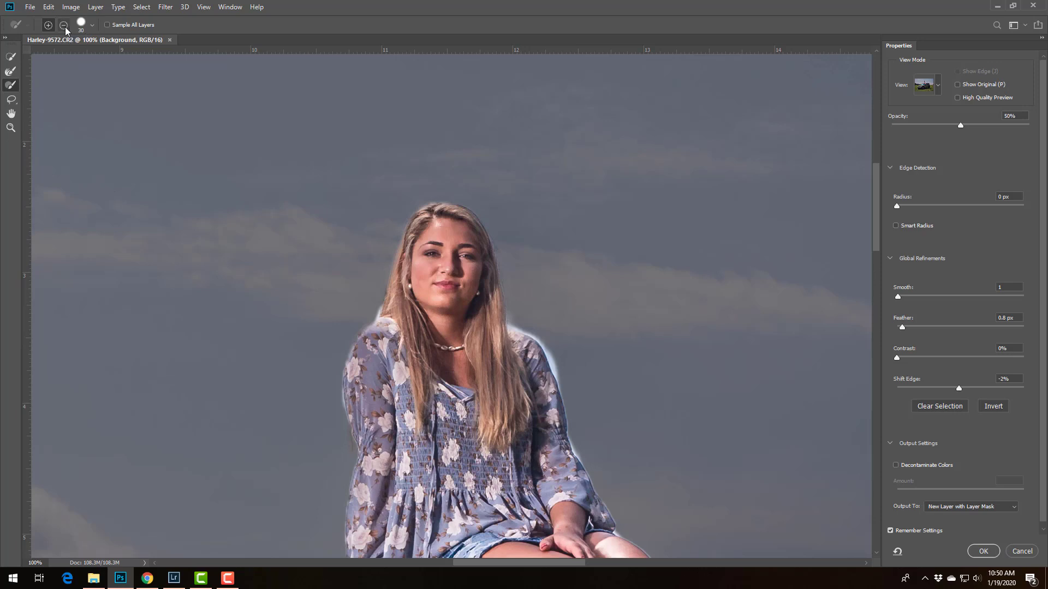
left_click(63, 25)
mouse_move(519, 326)
left_mouse_down()
mouse_move(512, 313)
mouse_move(557, 360)
mouse_move(587, 457)
mouse_move(570, 385)
left_mouse_up()
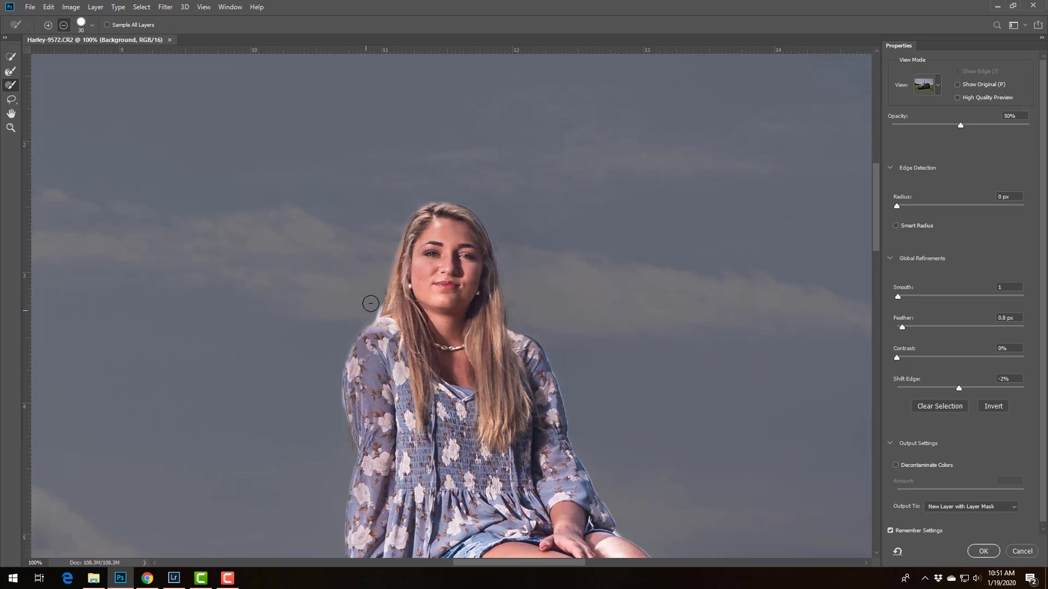
left_click_drag(372, 313, 400, 213)
With a smaller brush, subtract the sky beside the woman's supporting forearm and in the gap between arm and shirt
mouse_move(371, 450)
left_mouse_down()
mouse_move(385, 212)
mouse_move(386, 222)
left_mouse_up()
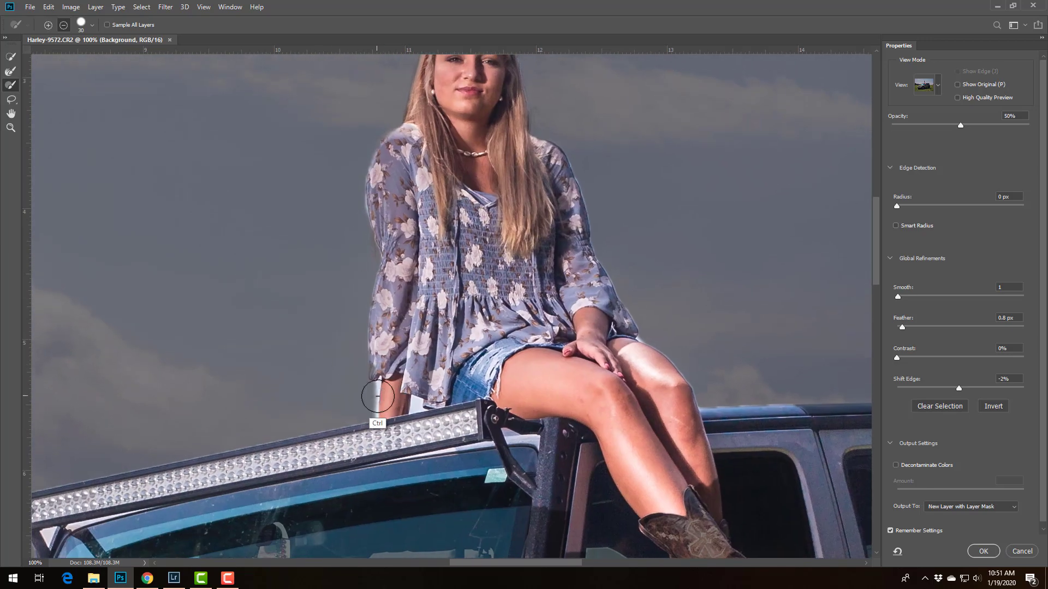
key("ctrl+plus")
key("ctrl+plus")
key("ctrl+plus")
mouse_move(294, 458)
left_mouse_down()
mouse_move(446, 272)
mouse_move(546, 194)
left_mouse_up()
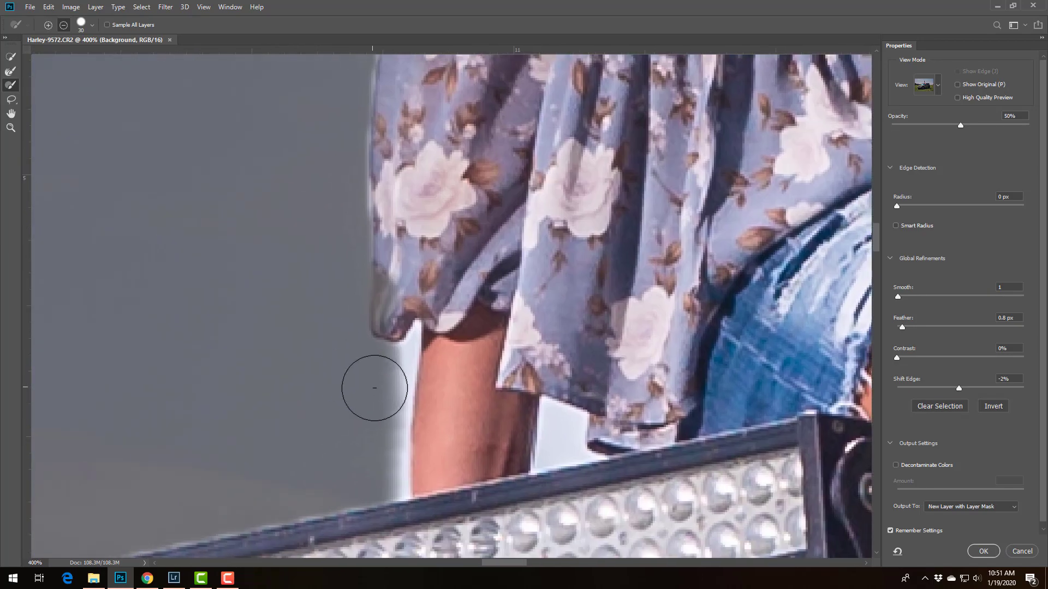
key("bracketleft")
key("bracketleft")
key("bracketleft")
key("bracketleft")
key("bracketleft")
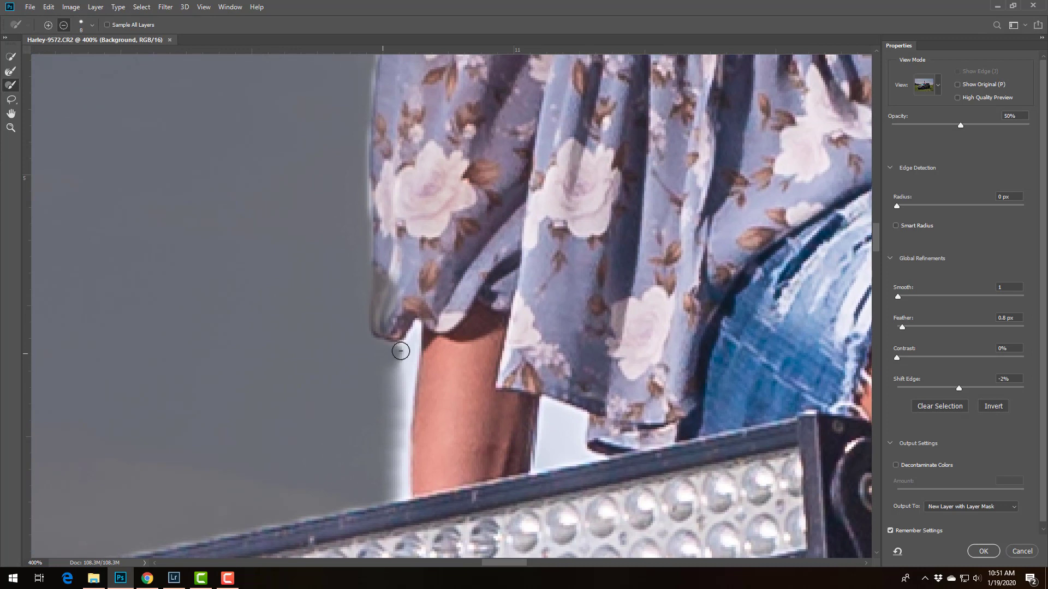
left_click_drag(412, 354, 400, 491)
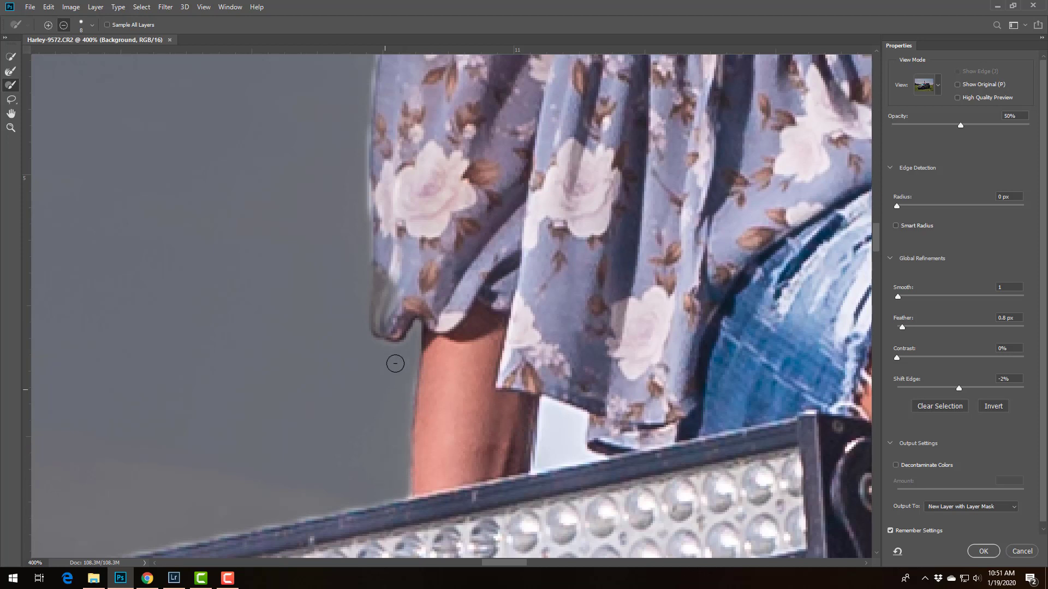
mouse_move(544, 446)
left_mouse_down()
mouse_move(545, 403)
mouse_move(579, 417)
mouse_move(576, 448)
mouse_move(601, 459)
mouse_move(549, 464)
mouse_move(564, 418)
mouse_move(564, 449)
left_mouse_up()
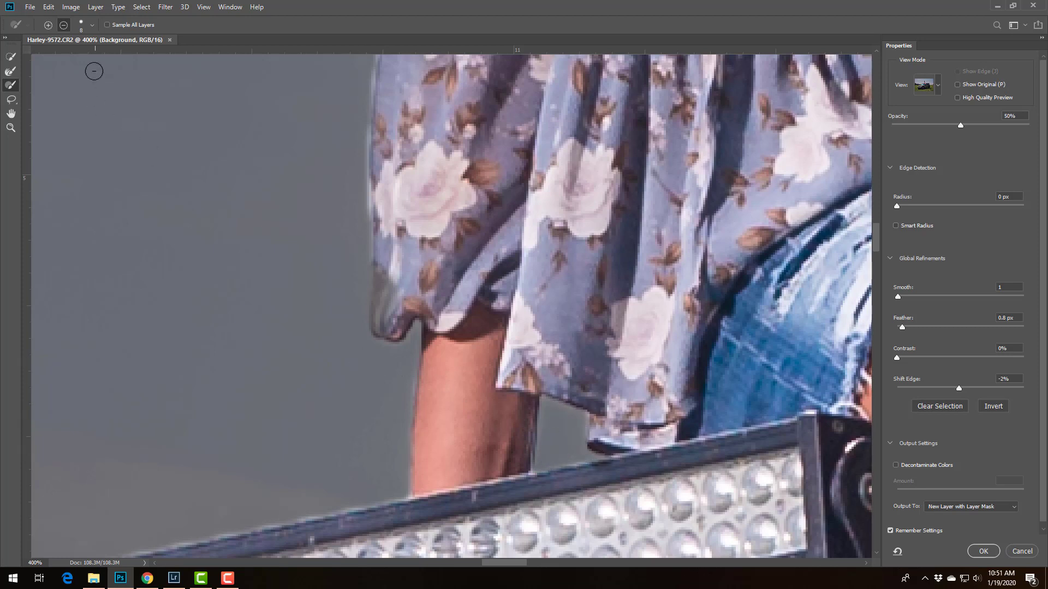
Paint the missing sleeve hem above the woman's forearm back into the selection
left_click(48, 25)
mouse_move(419, 328)
left_mouse_down()
mouse_move(396, 292)
mouse_move(388, 307)
mouse_move(384, 268)
mouse_move(380, 323)
left_mouse_up()
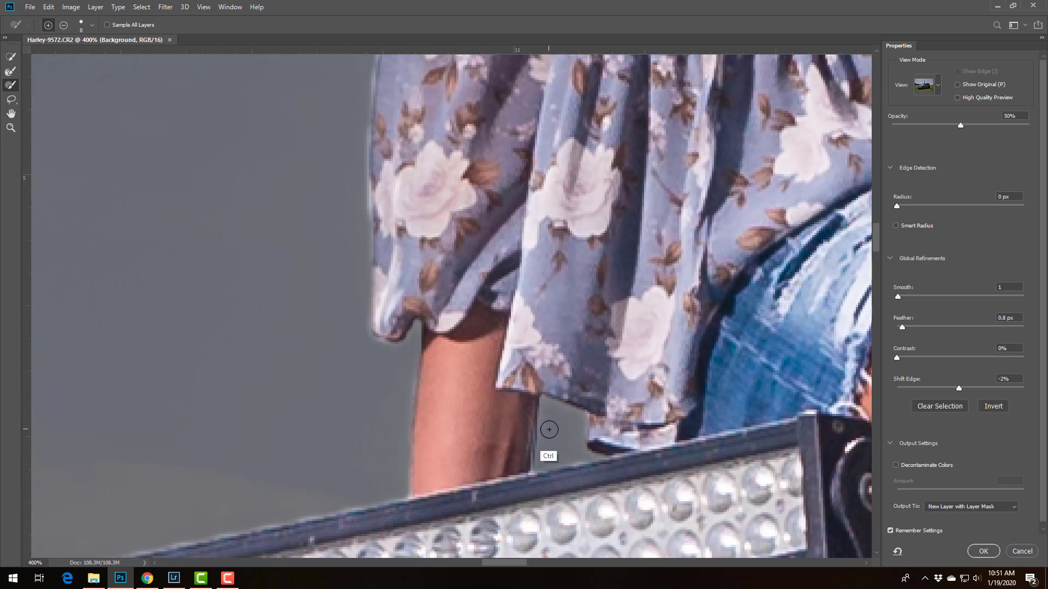
key("ctrl+minus")
key("ctrl+minus")
key("ctrl+minus")
key("ctrl+minus")
key("ctrl+minus")
key("ctrl+0")
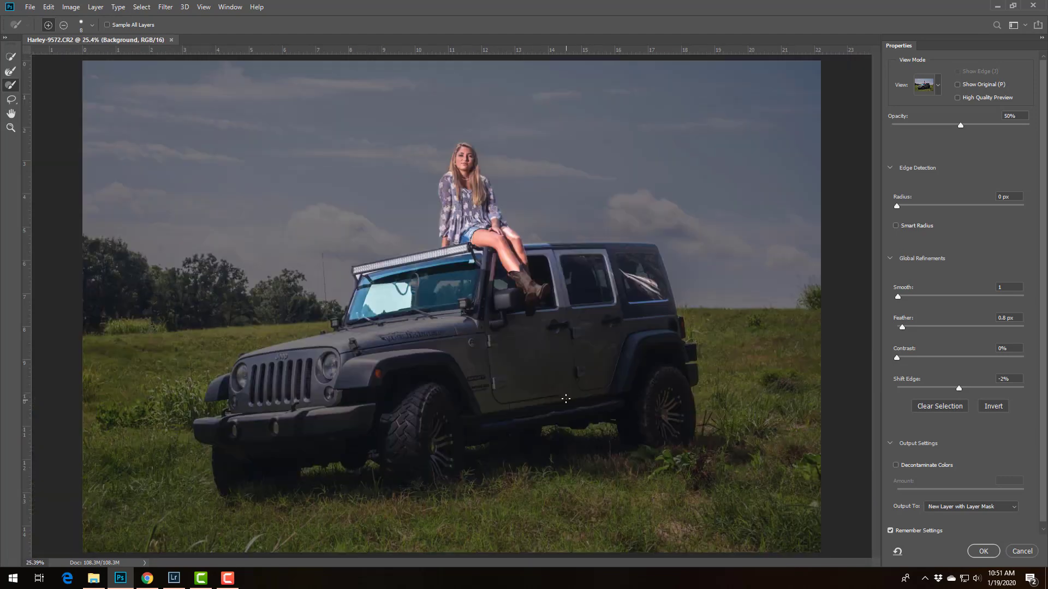
Output the selection to a new layer with a layer mask, then hide that layer and show the Background
left_click(983, 551)
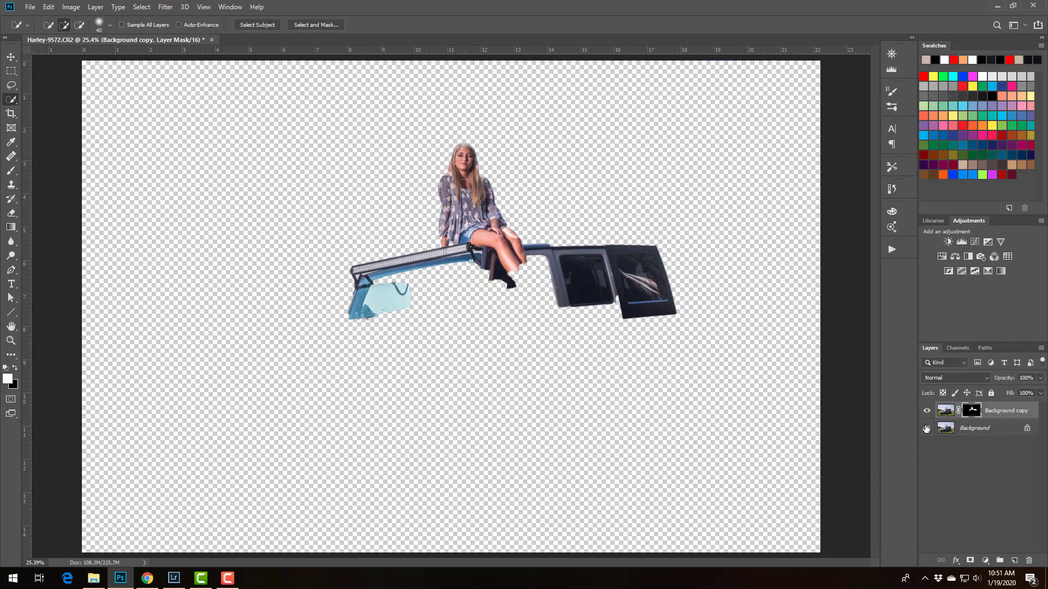
left_click(927, 428)
left_click(926, 413)
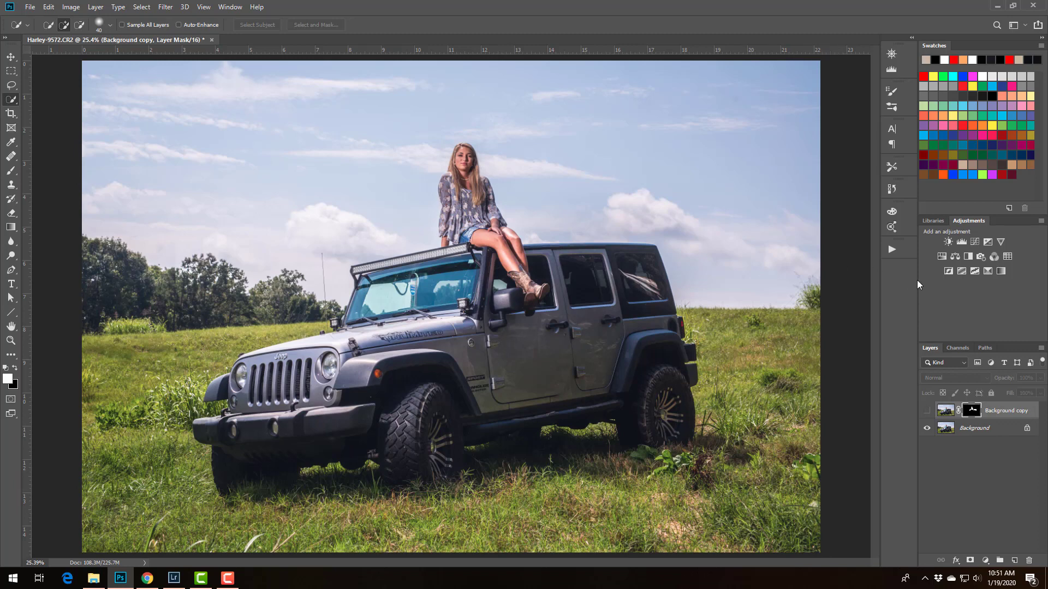
Add a Levels adjustment layer with midtones at 0.32 and the white output level at 97
left_click(961, 241)
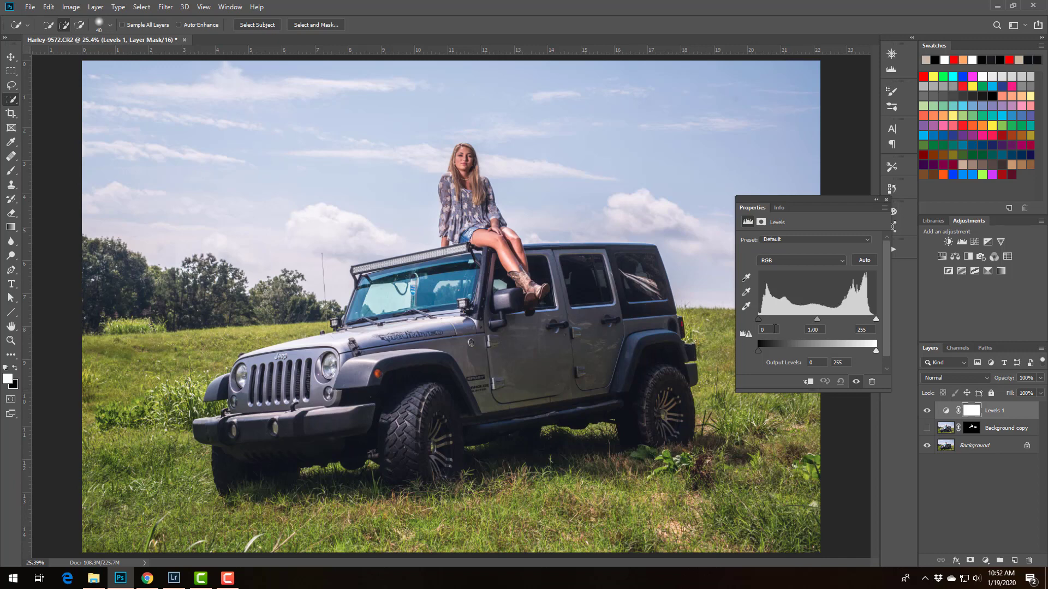
left_click_drag(817, 319, 853, 328)
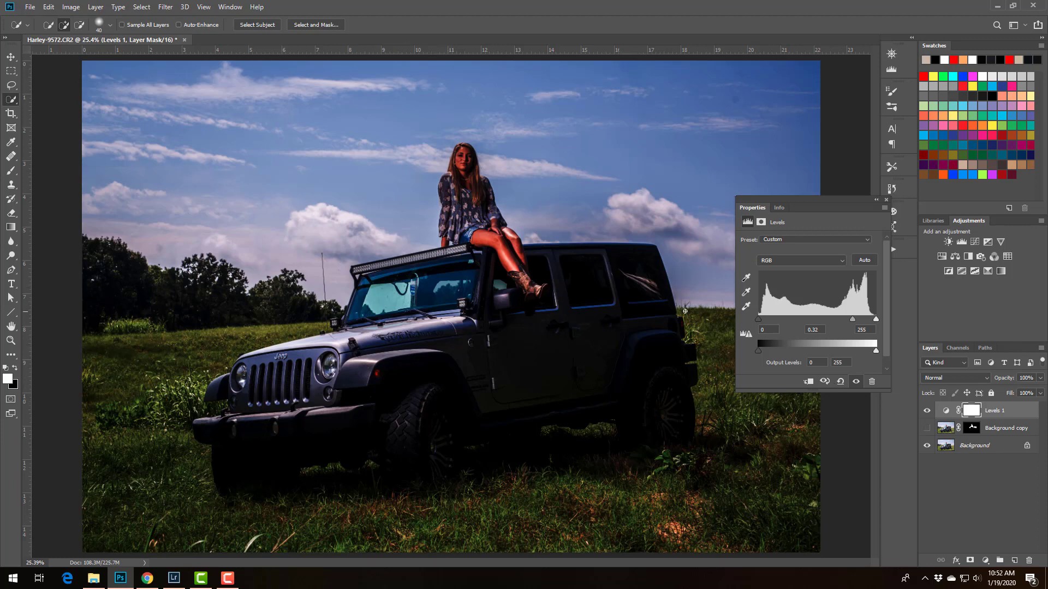
mouse_move(876, 351)
left_mouse_down()
mouse_move(844, 351)
mouse_move(874, 352)
left_mouse_up()
left_click_drag(875, 350, 803, 351)
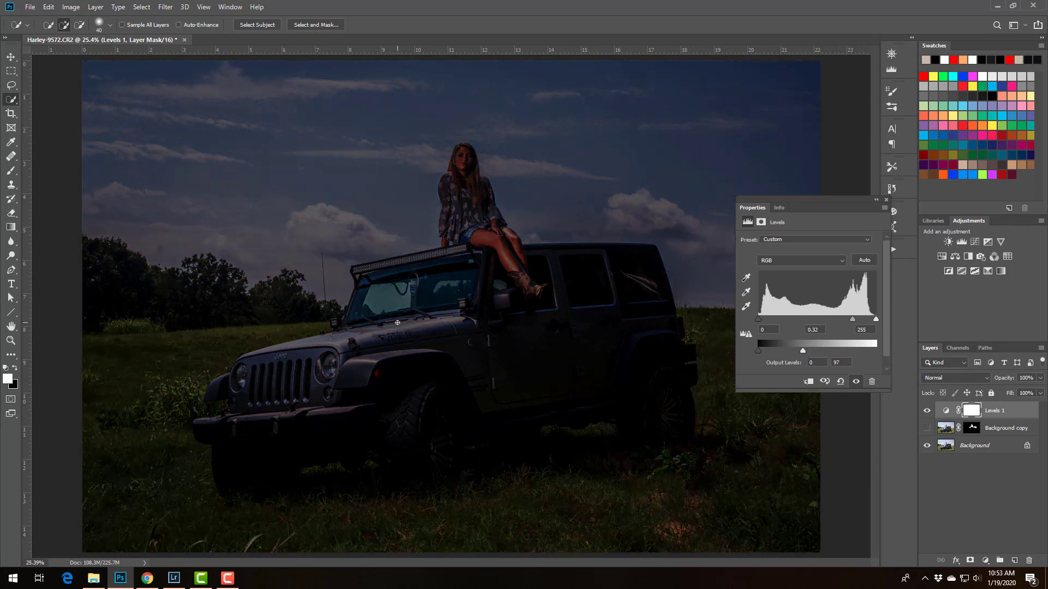
left_click(886, 199)
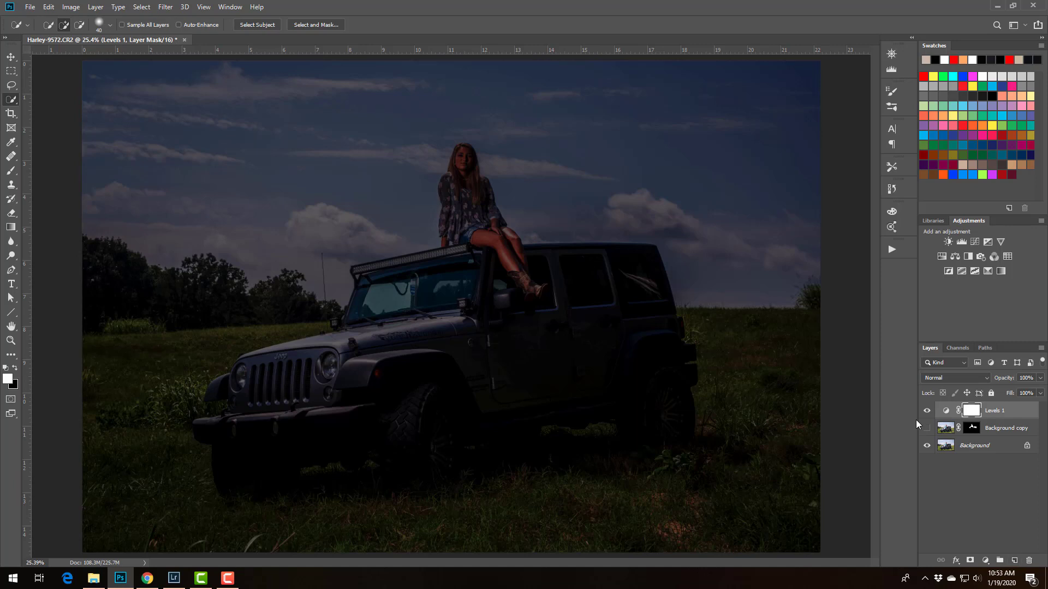
Add an empty layer above the Levels adjustment and prepare a soft 10% opacity brush with colour sampled from the Jeep's front
left_click(1014, 560)
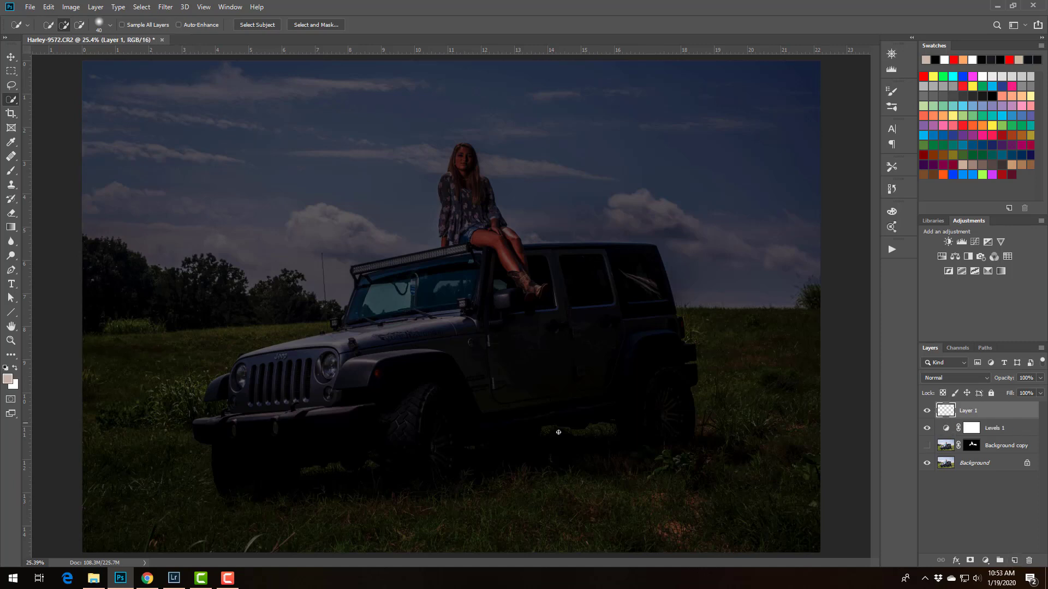
left_click(11, 171)
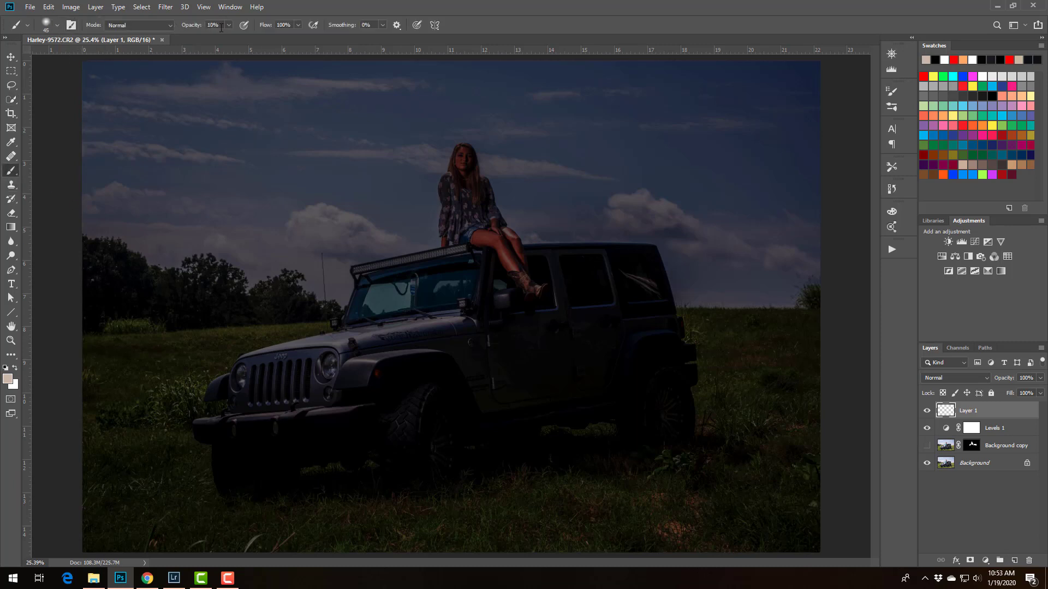
left_click(56, 25)
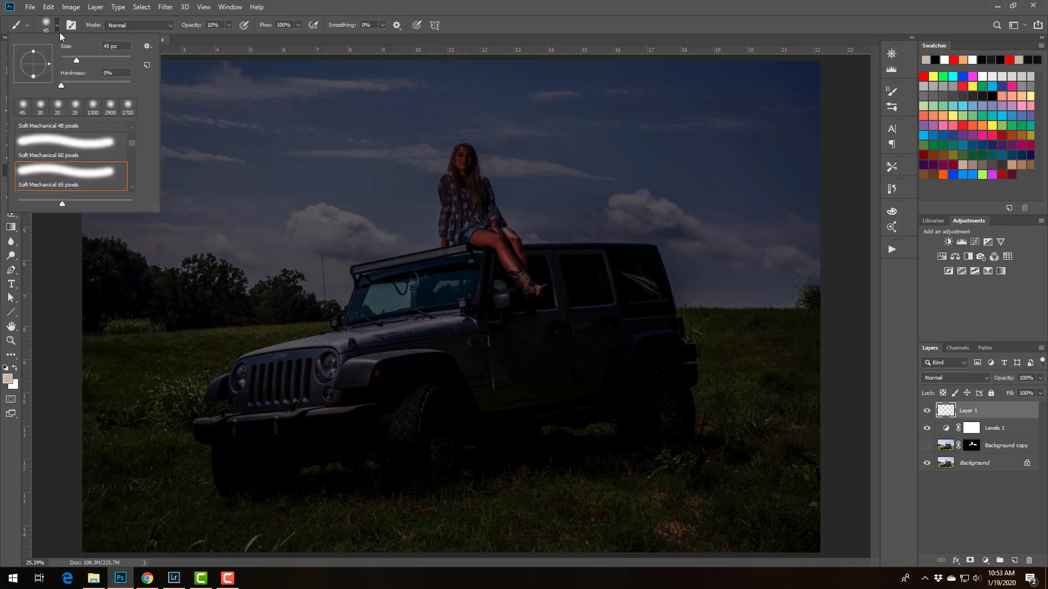
left_click(56, 31)
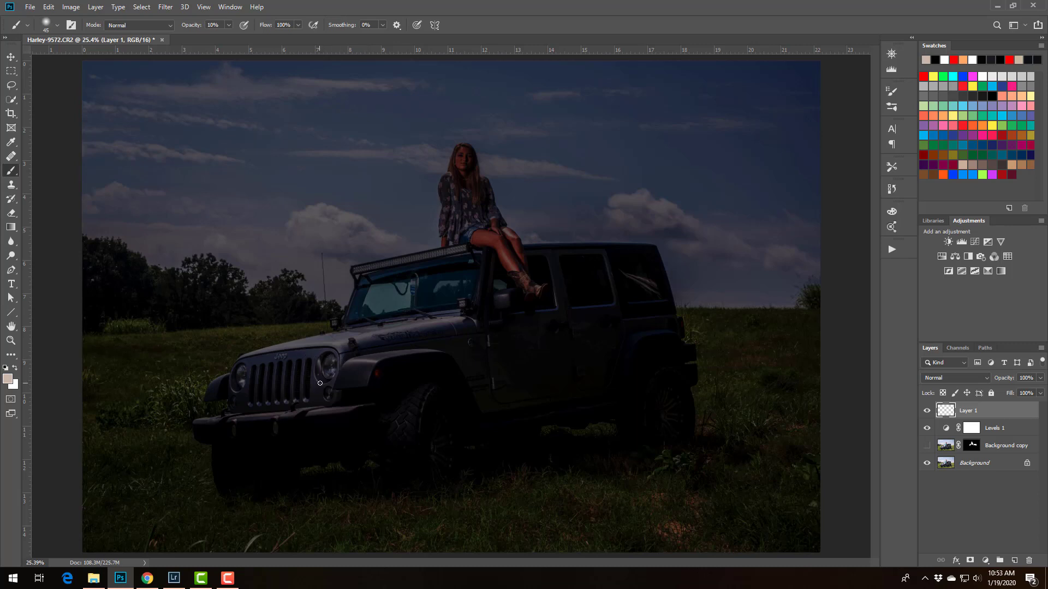
key("alt")
left_click(300, 353, "alt")
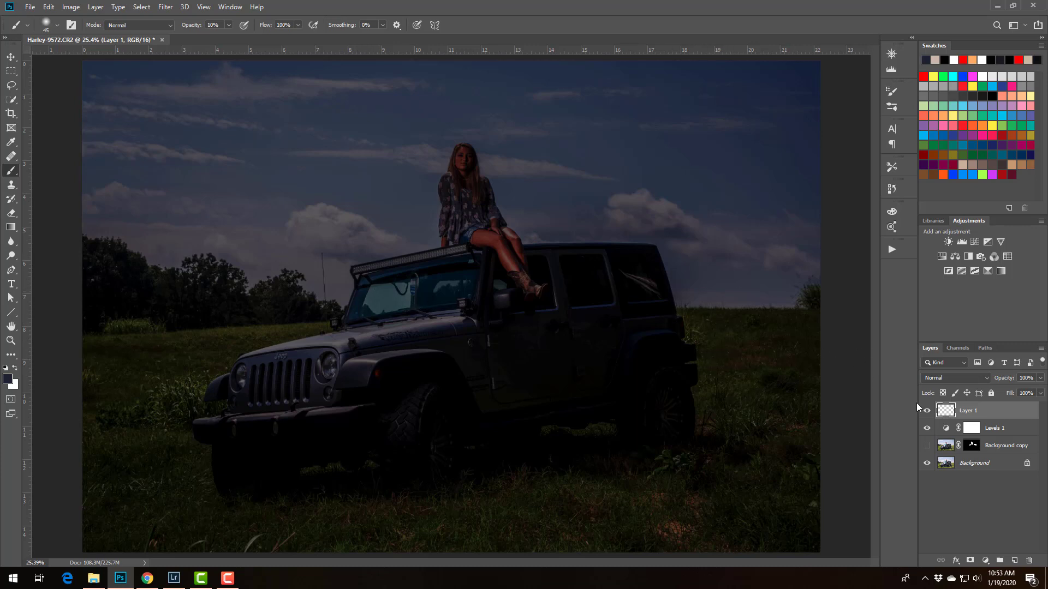
Set the new layer to Multiply and darken the sky and the woman with large soft strokes of about 1000 to 1400 px
left_click(938, 380)
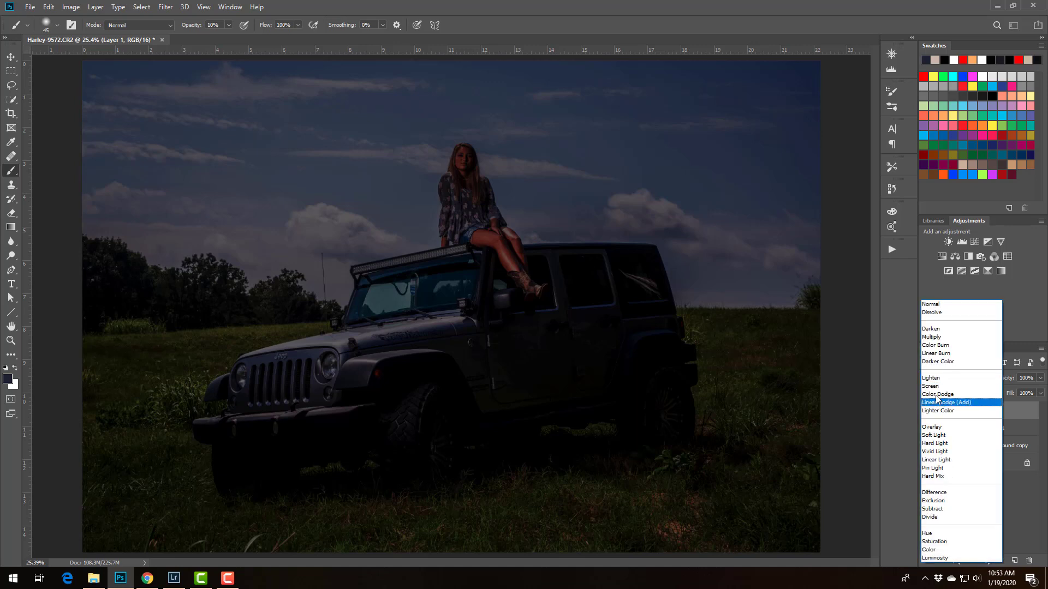
left_click(932, 338)
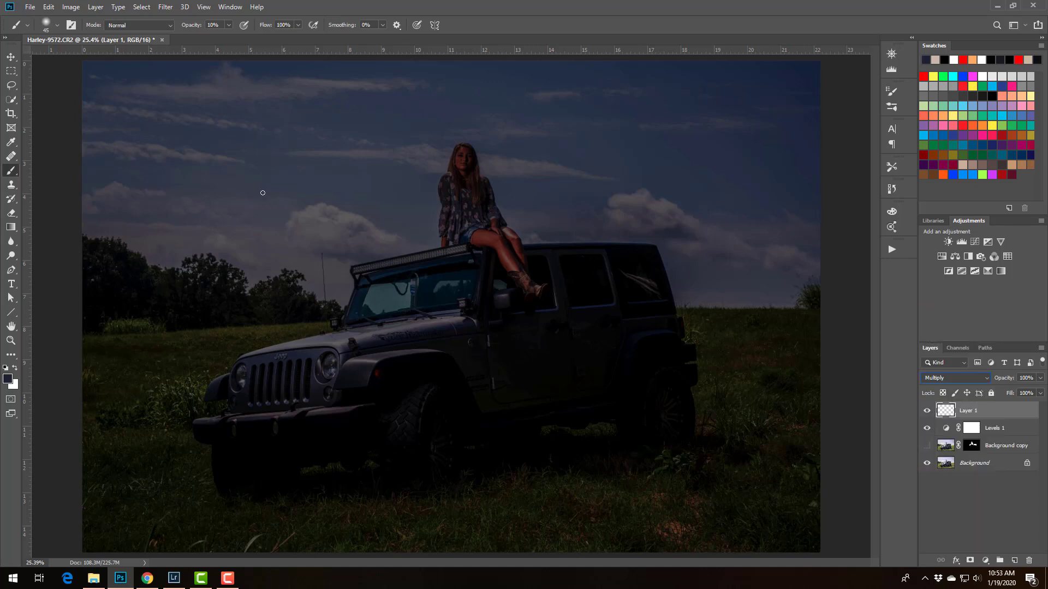
key("bracketright")
key("bracketright")
key("bracketright")
key("bracketright")
key("bracketright")
key("bracketright")
key("bracketright")
key("bracketright")
key("bracketright")
key("bracketright")
key("bracketright")
key("bracketright")
key("bracketright")
key("bracketright")
key("bracketright")
key("bracketright")
key("bracketright")
key("bracketright")
key("bracketright")
key("bracketright")
key("bracketright")
key("bracketright")
key("bracketright")
key("bracketright")
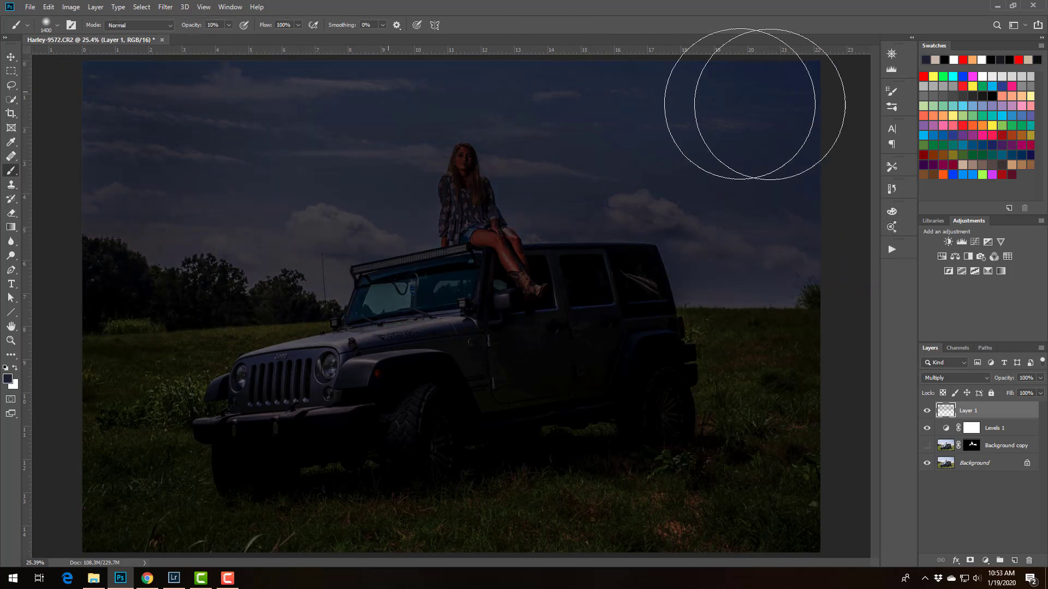
key("bracketleft")
key("bracketleft")
key("bracketleft")
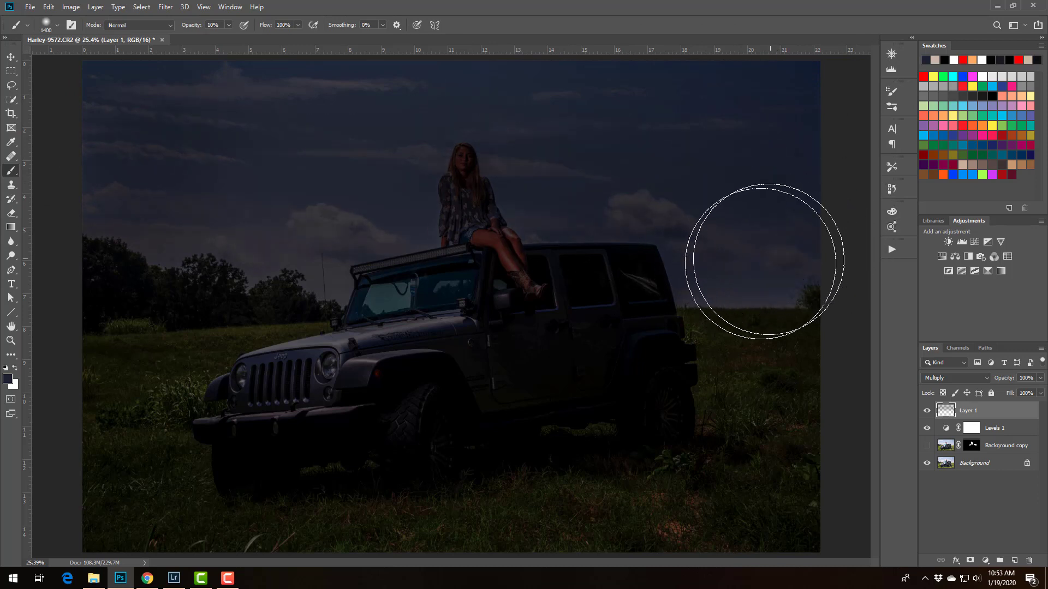
key("bracketleft")
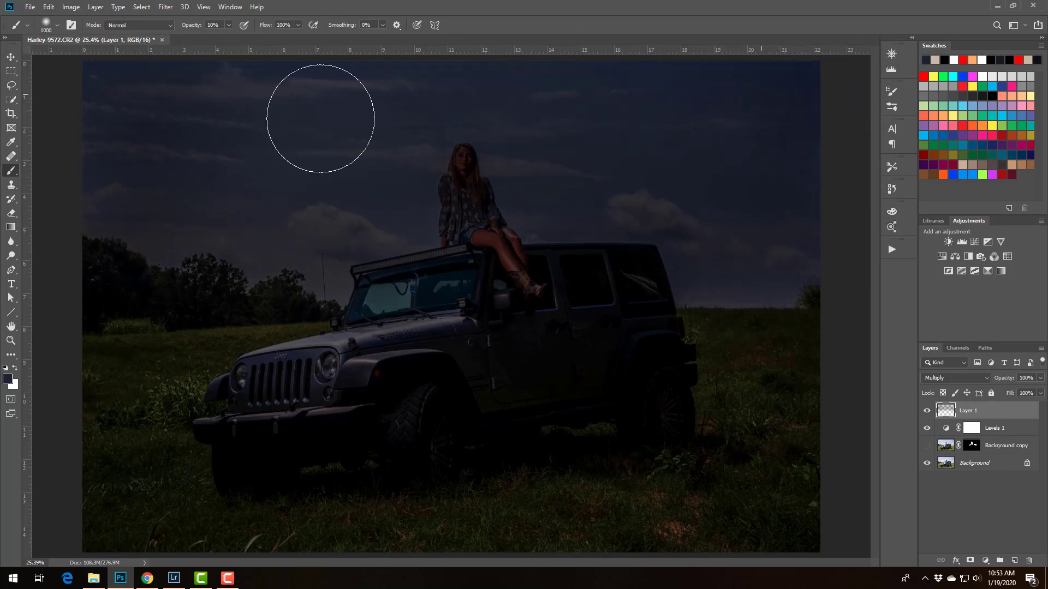
left_click(892, 189)
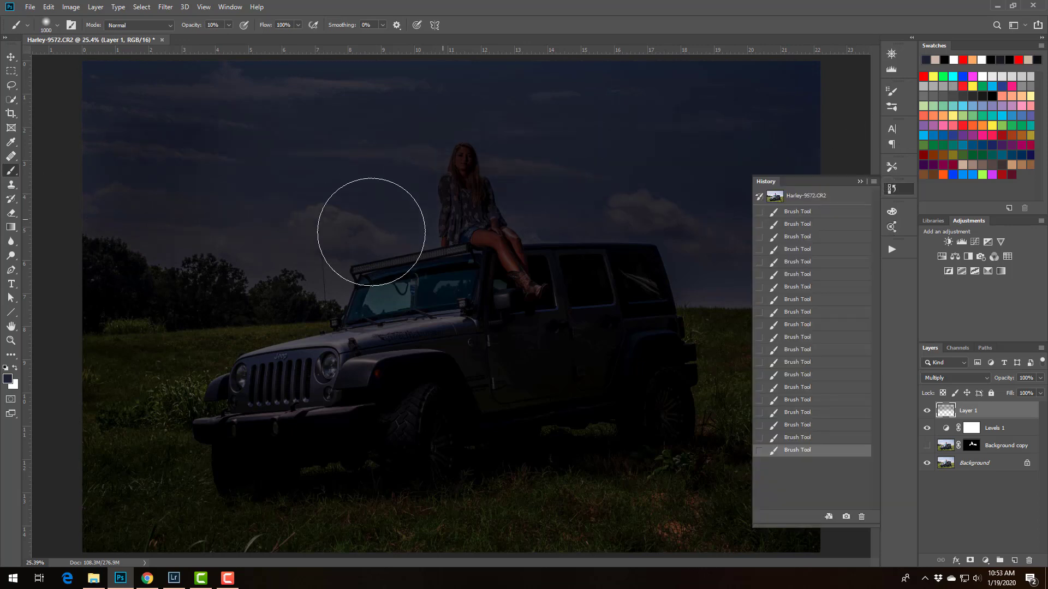
left_click(860, 181)
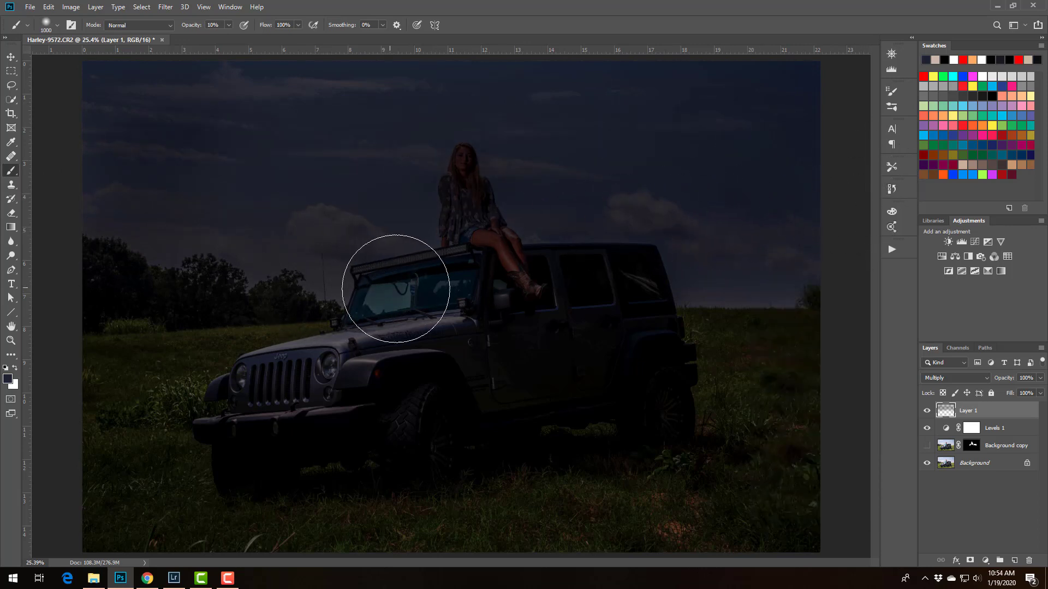
Darken the Jeep's windshield on the Multiply layer with a smaller soft brush of about 500 px
key("bracketleft")
key("bracketleft")
key("bracketleft")
key("bracketleft")
key("bracketleft")
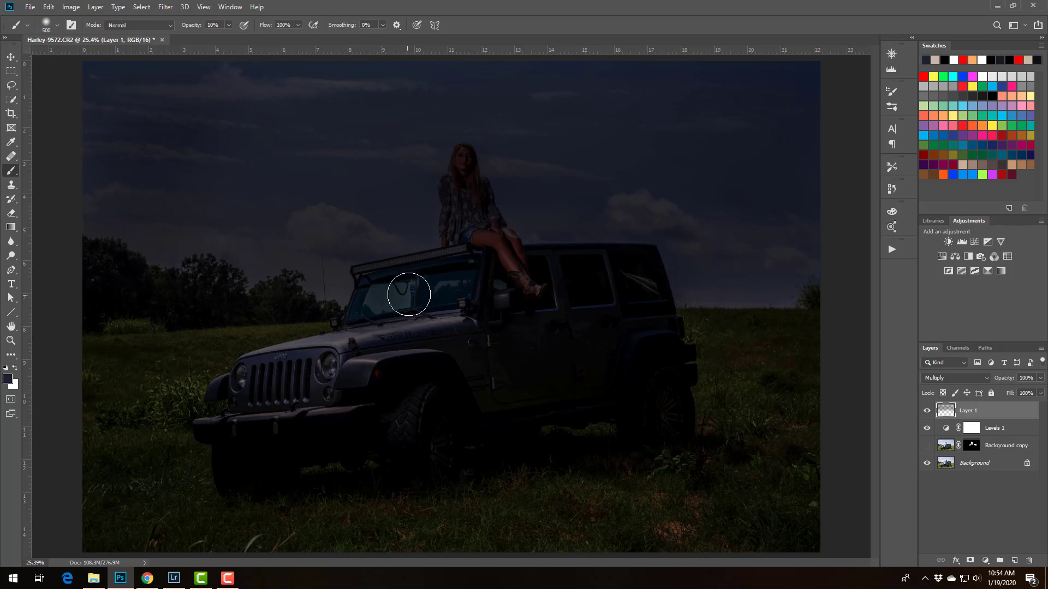
key("bracketleft")
key("bracketleft")
key("bracketright")
key("bracketright")
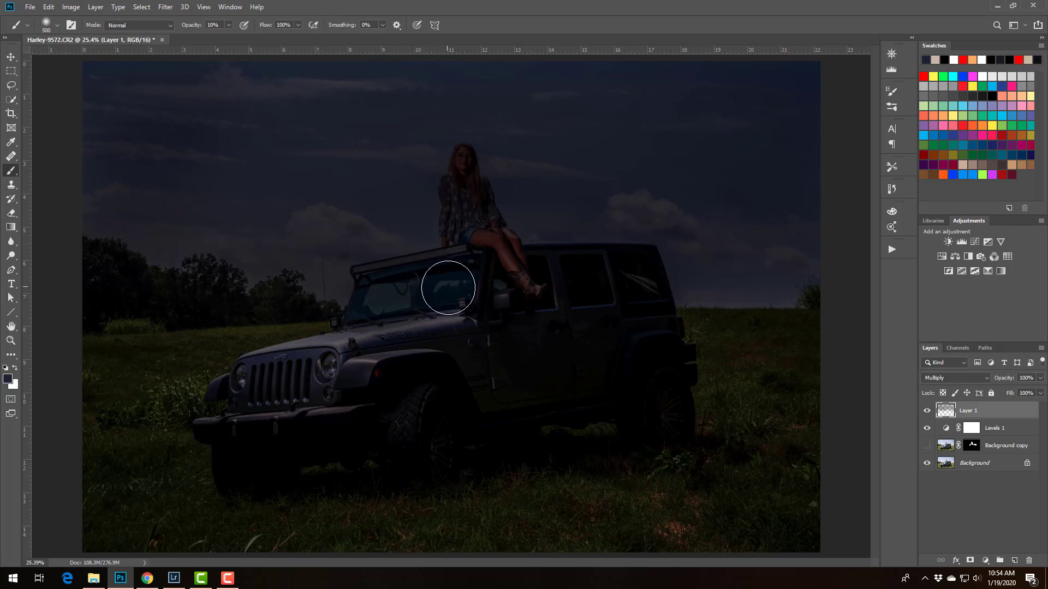
key("bracketleft")
key("bracketleft")
key("bracketright")
key("bracketright")
key("bracketright")
Limit the painted Multiply layer with Blend If, splitting the Underlying Layer's white slider with its upper half at 117, and compare before and after
double_click(1028, 410)
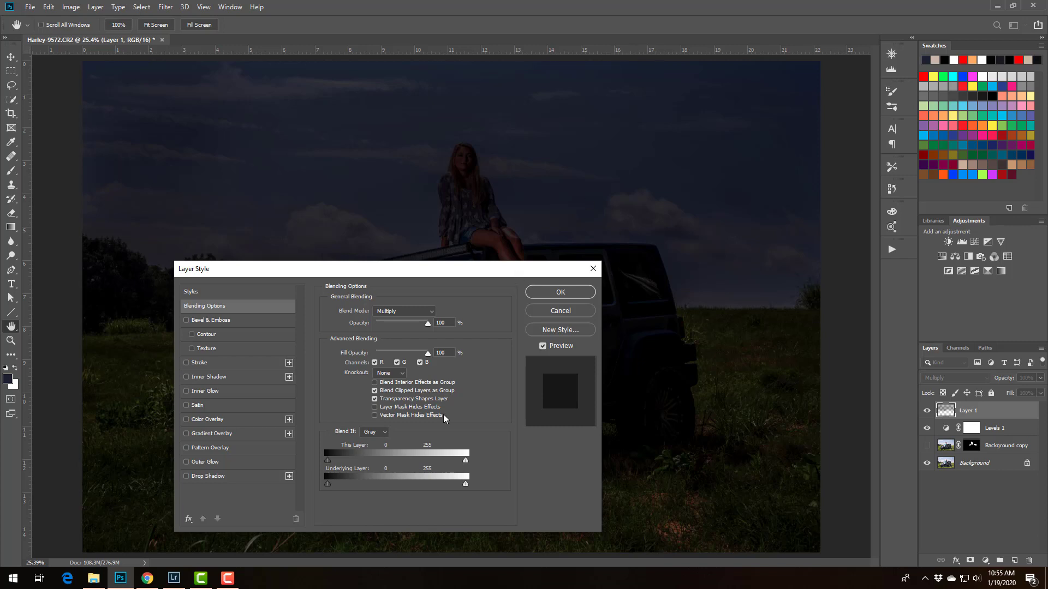
left_click_drag(465, 484, 390, 490)
left_click_drag(371, 490, 363, 494)
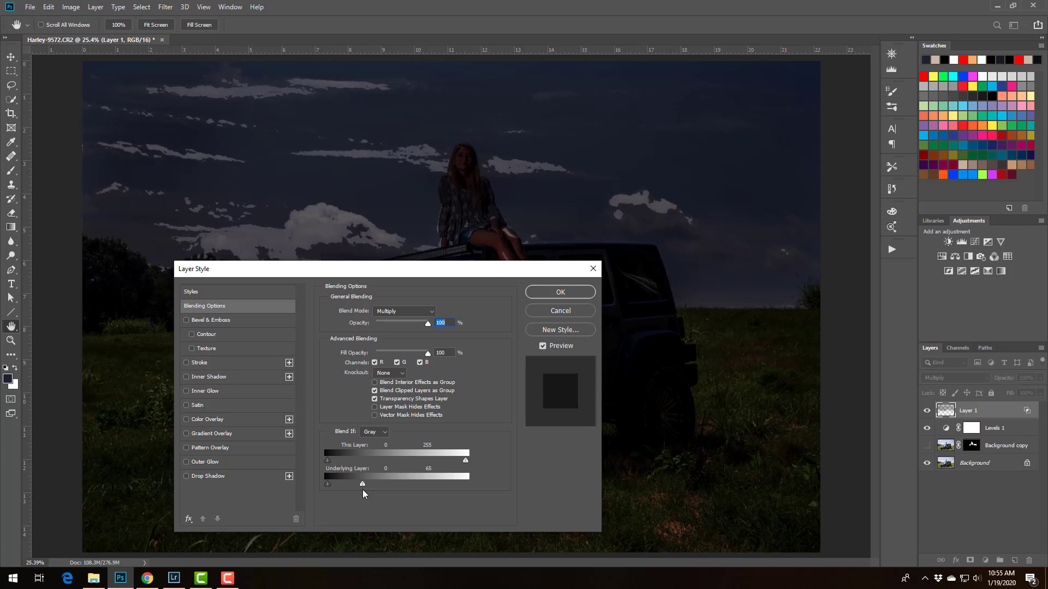
key("alt")
mouse_move(363, 486)
left_mouse_down()
mouse_move(378, 487)
mouse_move(352, 488)
left_mouse_up()
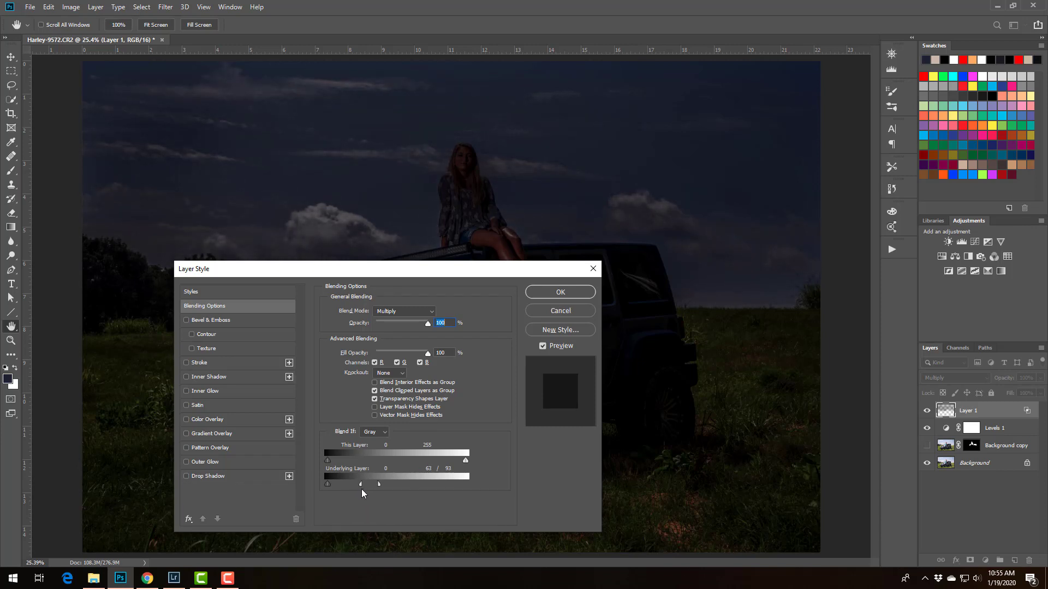
left_click_drag(379, 485, 391, 486)
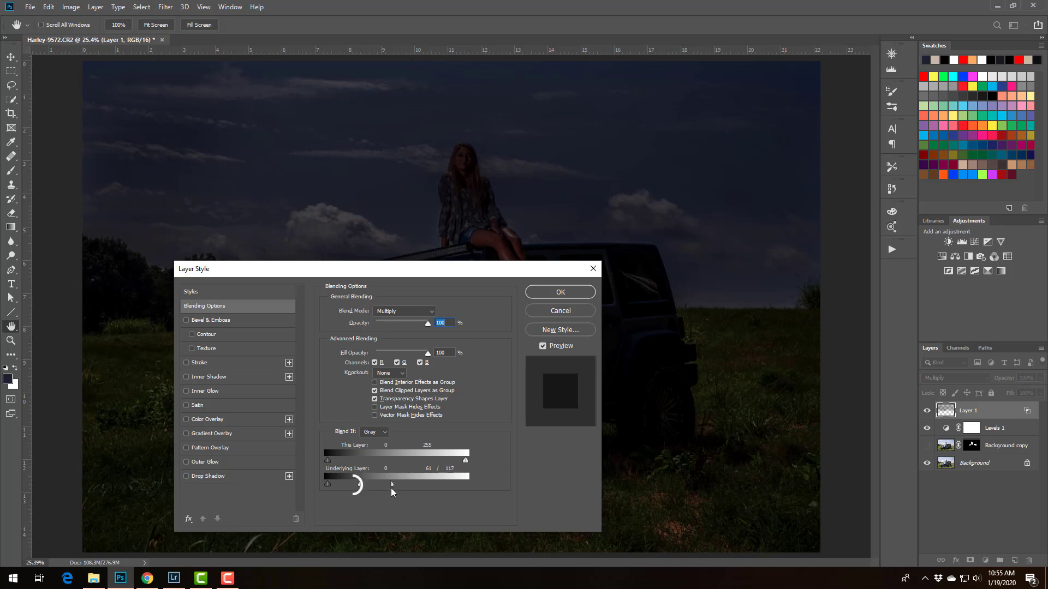
left_click_drag(359, 486, 352, 492)
left_click(542, 291)
key("b")
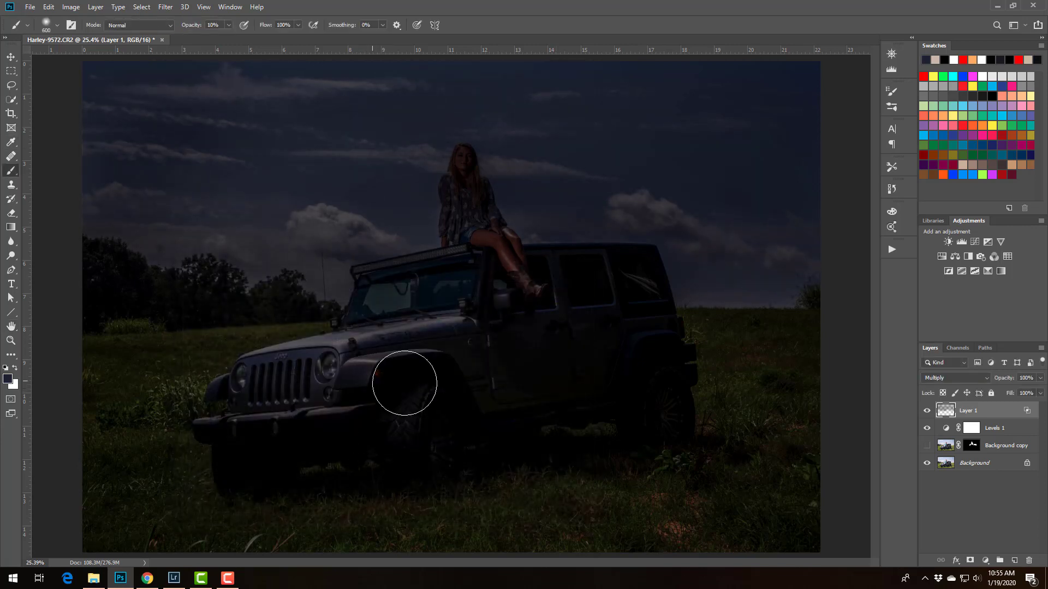
left_click(926, 410)
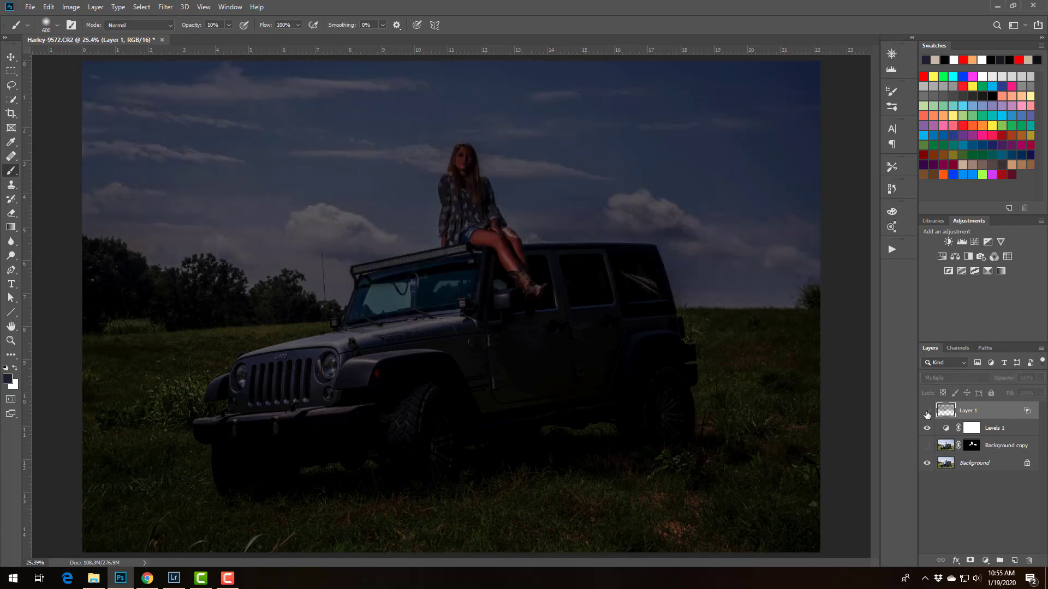
left_click(927, 410)
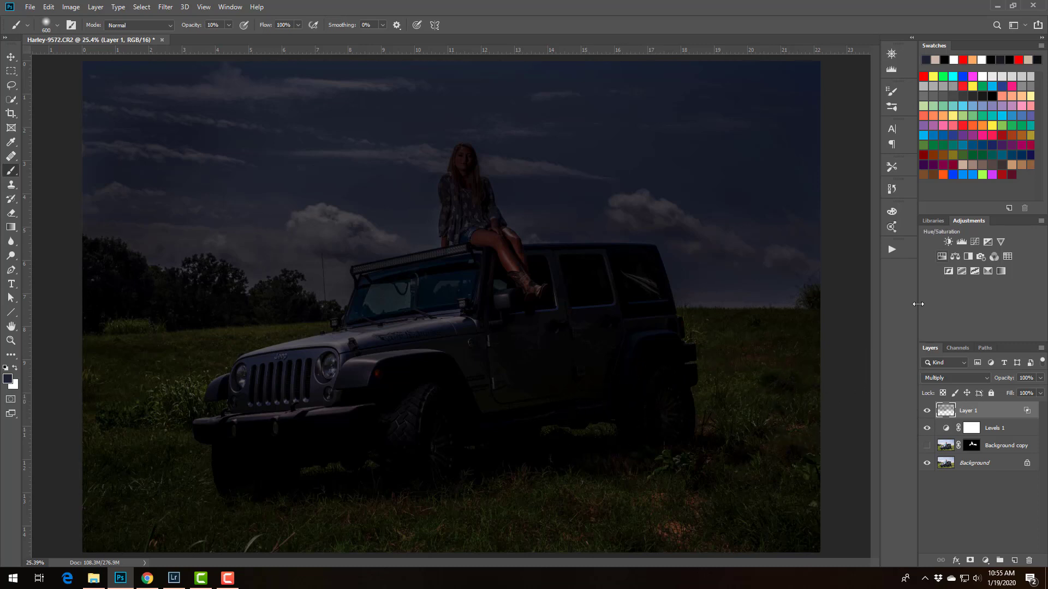
Add a Hue/Saturation adjustment layer with the saturation at -44
left_click(941, 256)
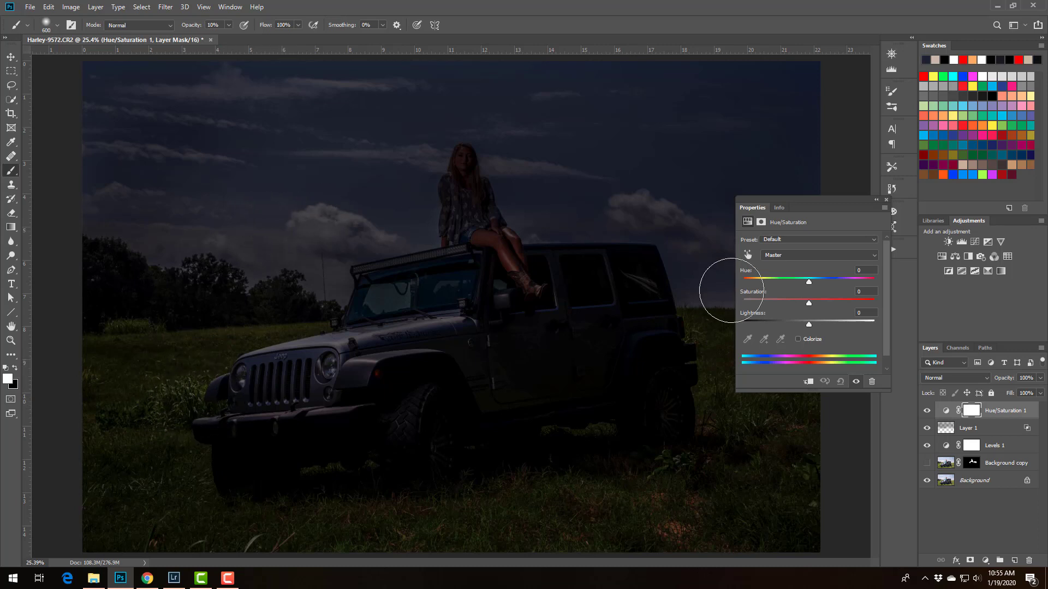
left_click_drag(809, 303, 790, 303)
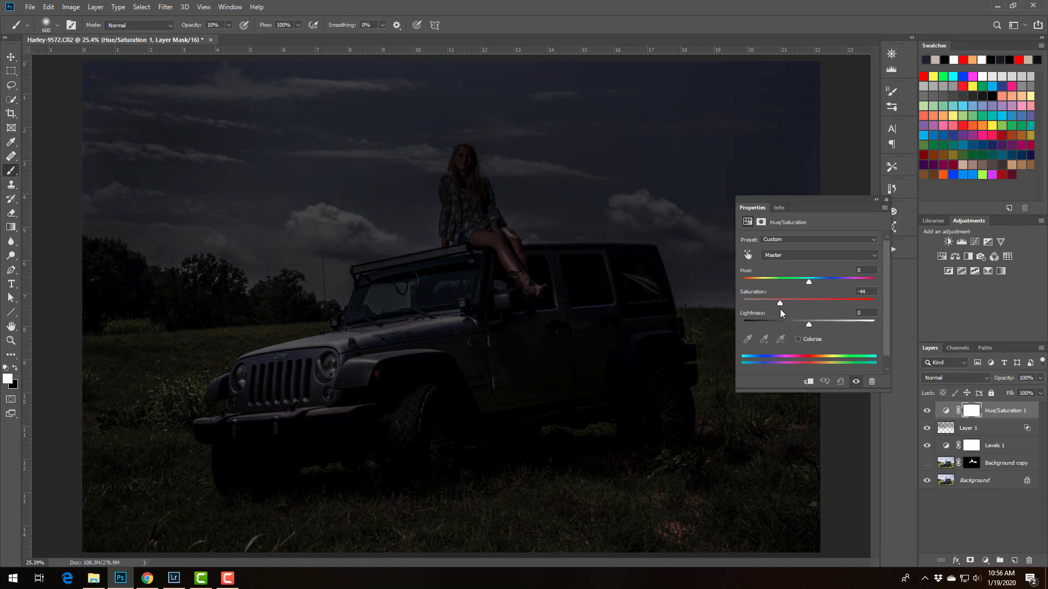
left_click_drag(780, 309, 779, 309)
left_click(885, 200)
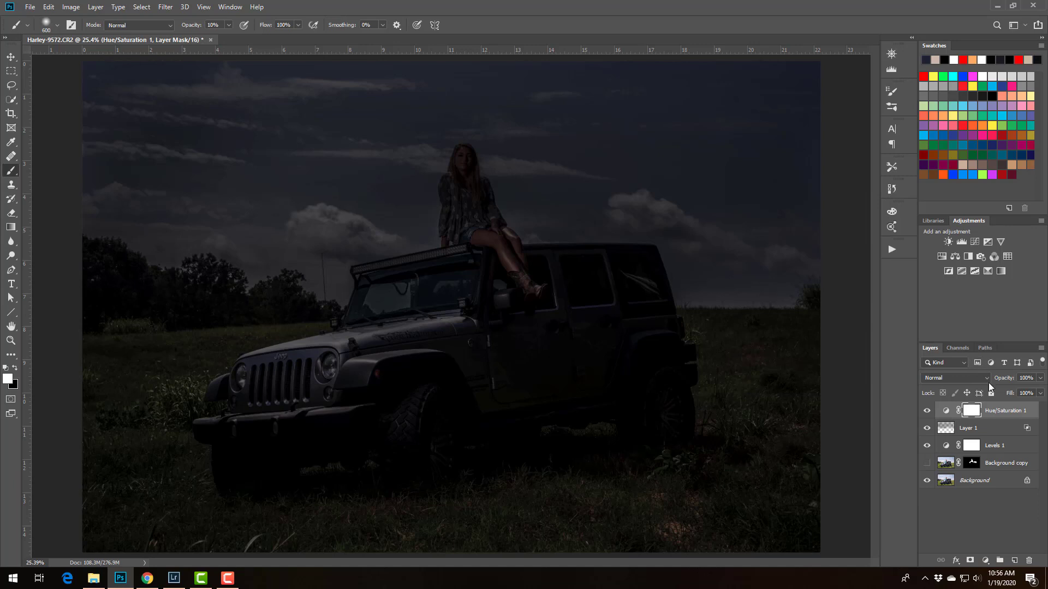
Add an empty layer above Hue/Saturation and paint the dark colour over the grass around the Jeep with an 1100 px soft brush
key("ctrl+shift+alt+n")
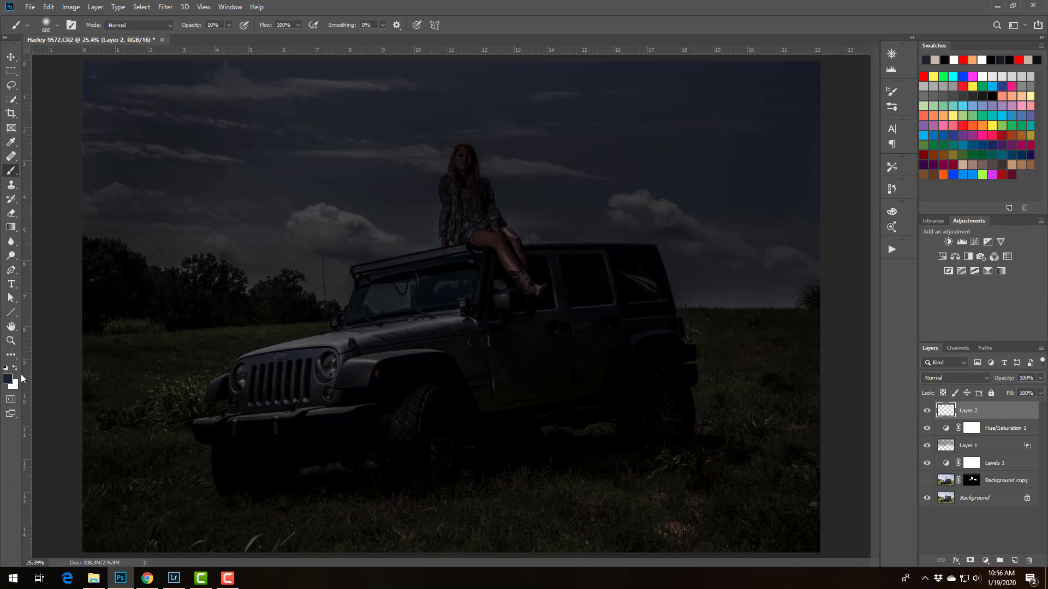
key("ctrl+minus")
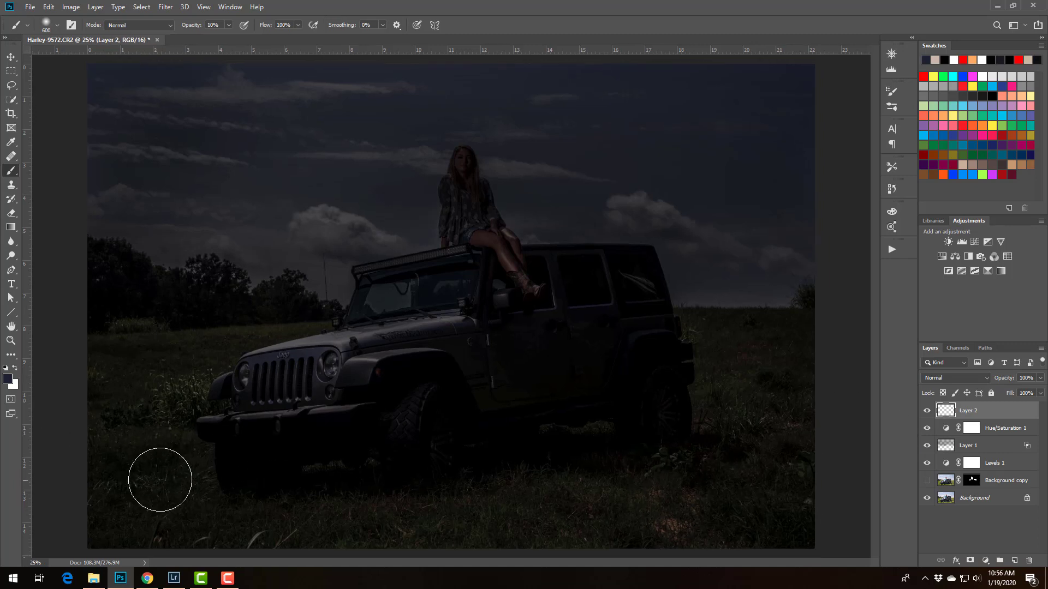
key("ctrl+minus")
key("bracketright")
key("bracketright")
key("bracketright")
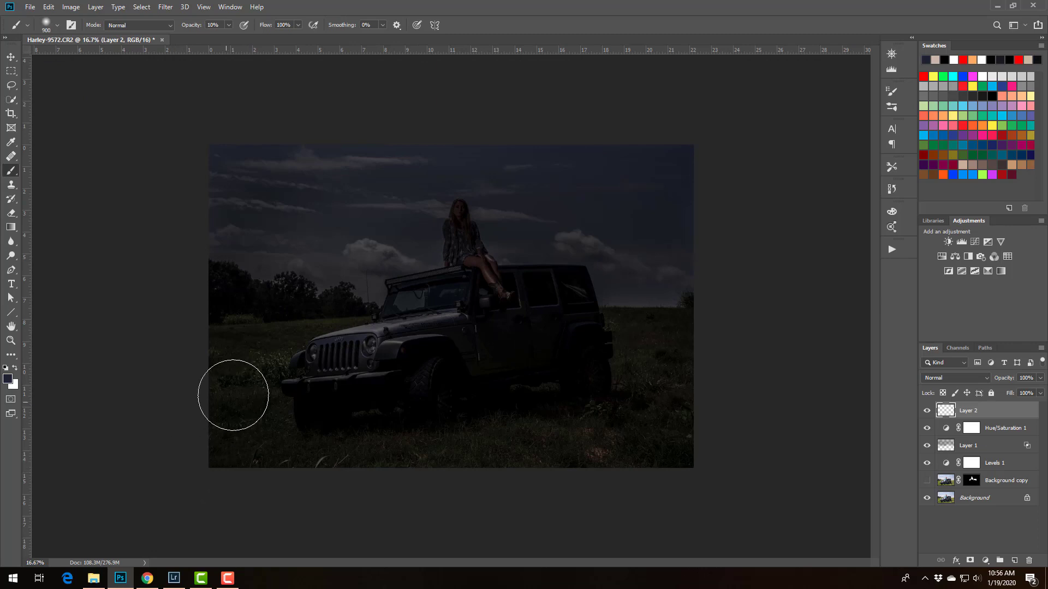
key("bracketright")
key("bracketright")
mouse_move(239, 369)
left_mouse_down()
mouse_move(299, 363)
mouse_move(233, 448)
mouse_move(273, 458)
mouse_move(476, 436)
mouse_move(431, 448)
mouse_move(645, 433)
mouse_move(571, 444)
mouse_move(649, 393)
mouse_move(621, 347)
left_mouse_up()
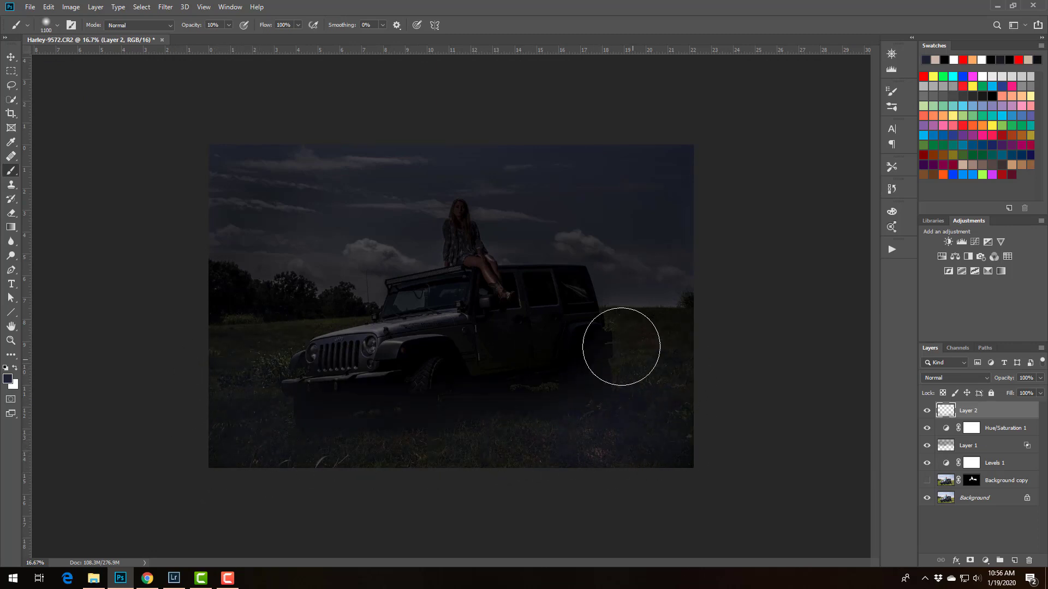
Set the grass paint layer to Multiply and paint more darkness over the grass beside the Jeep's rear
left_click(950, 378)
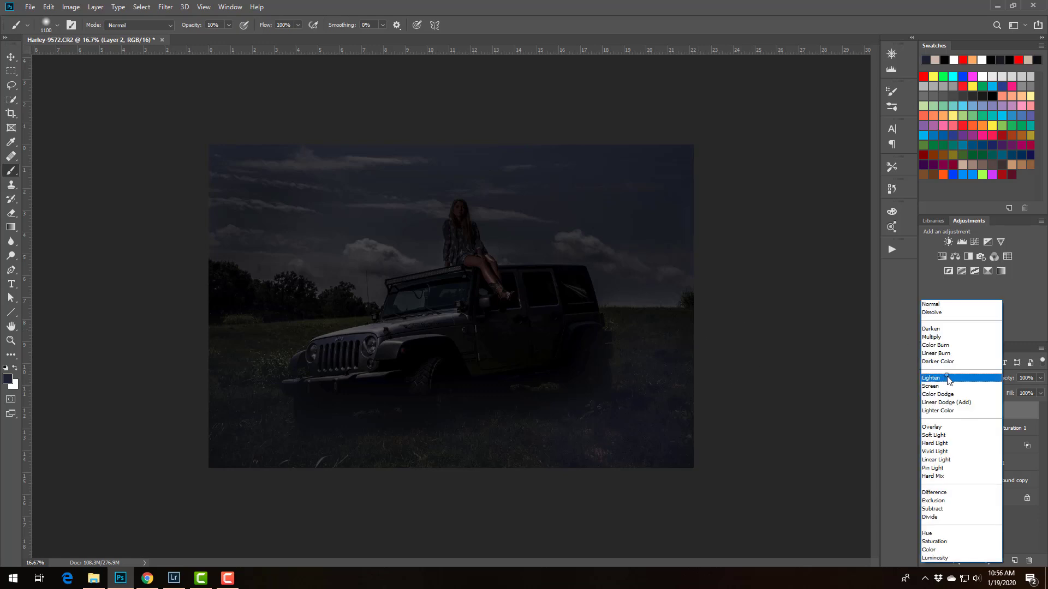
left_click(933, 336)
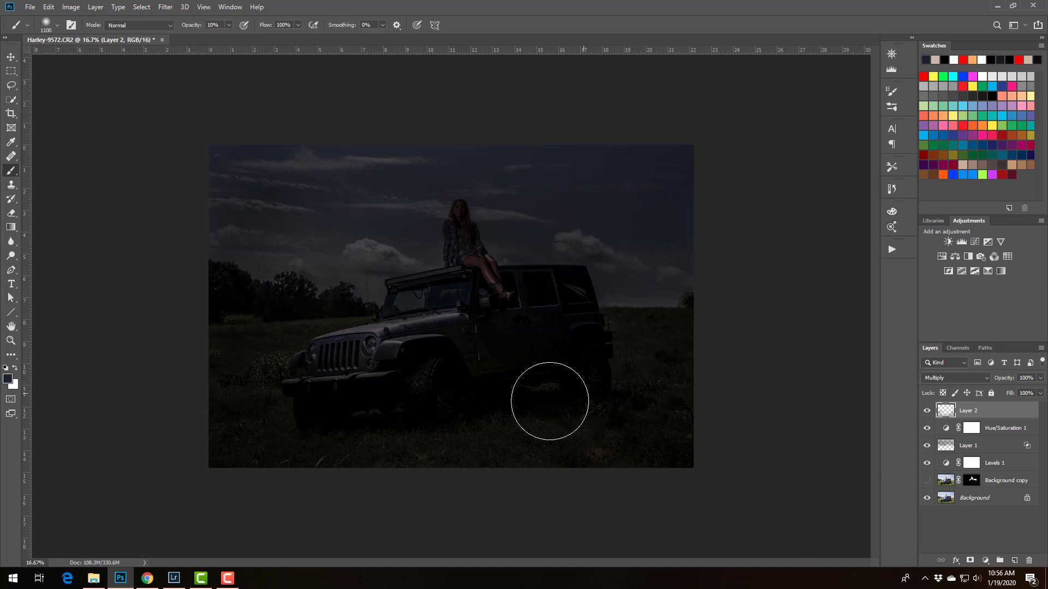
mouse_move(549, 401)
left_mouse_down()
mouse_move(559, 457)
mouse_move(715, 351)
mouse_move(721, 311)
mouse_move(623, 306)
left_mouse_up()
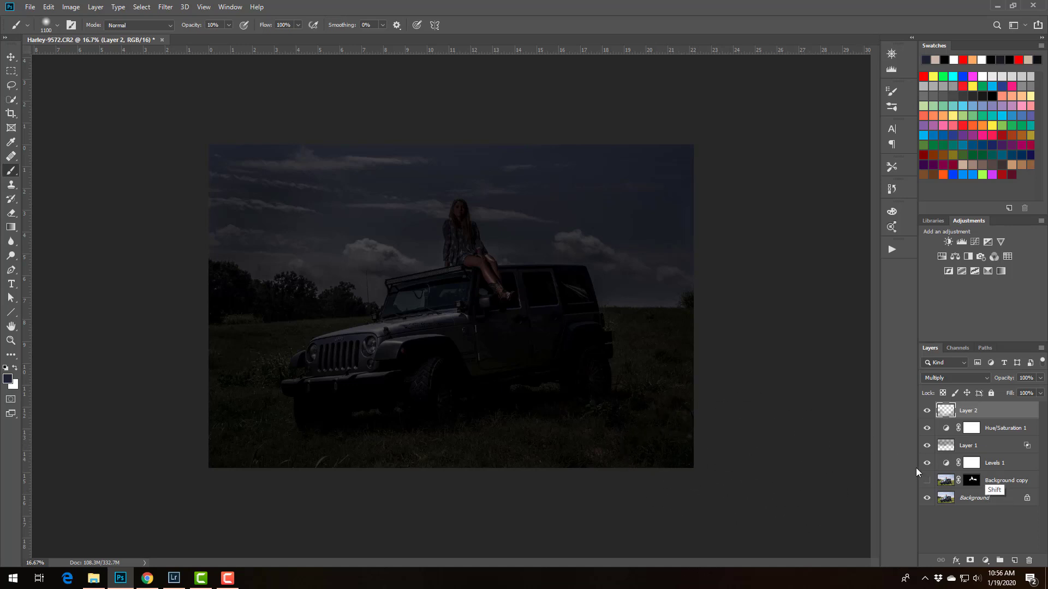
Group the two paint layers with the Hue/Saturation and Levels adjustments, and add a layer mask to the group
left_click(994, 463, "shift")
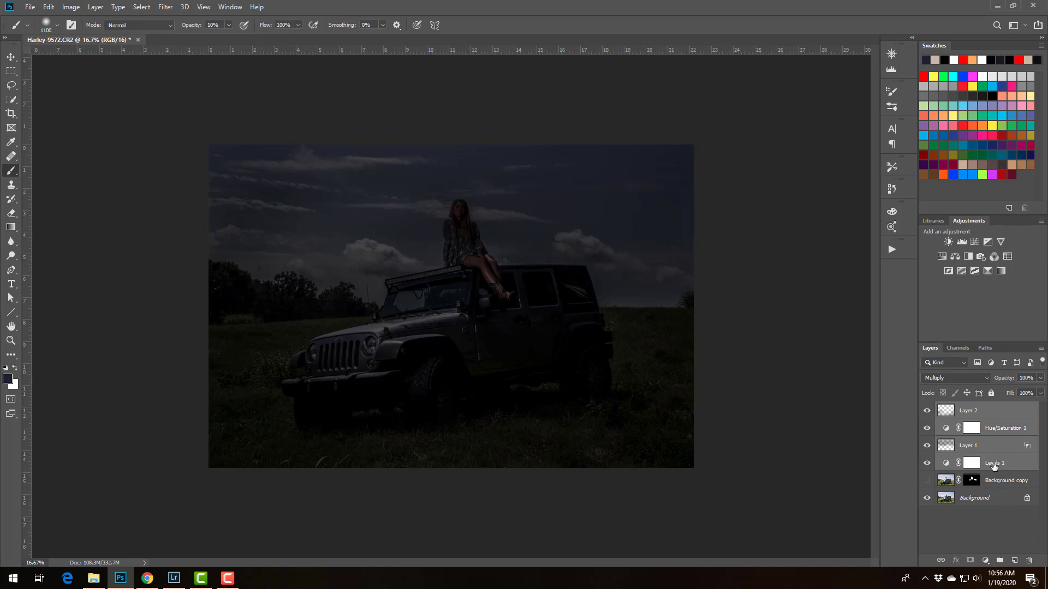
key("ctrl+g")
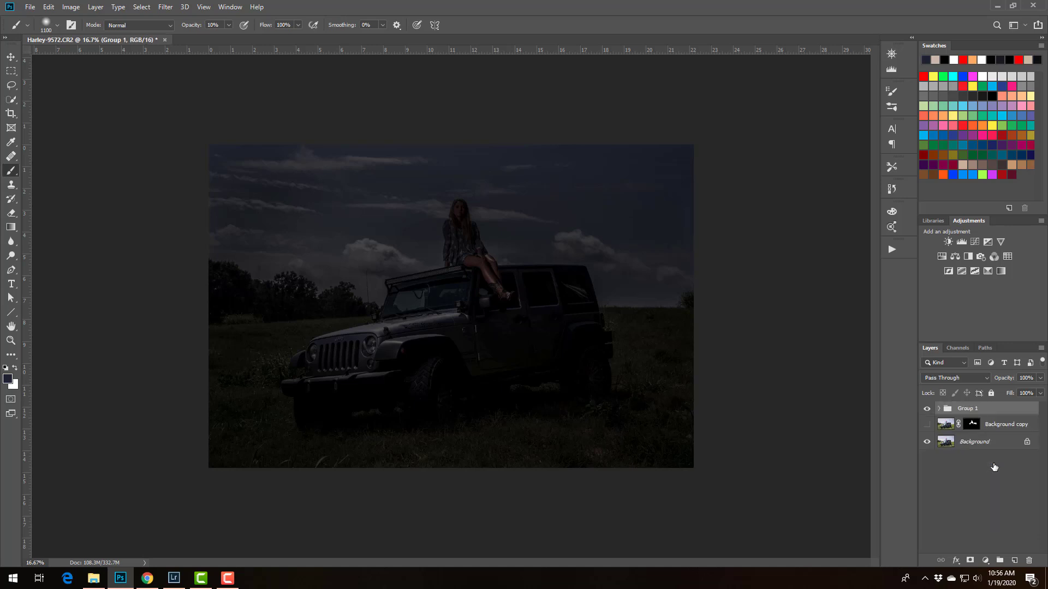
left_click(970, 560)
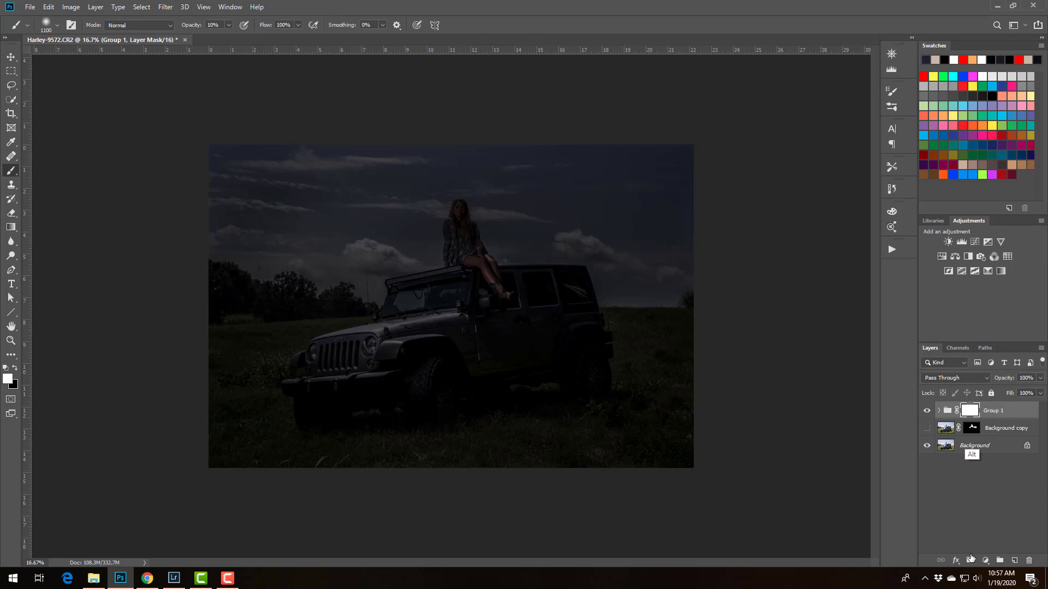
Replace the group's mask with a copy of the Background copy layer's mask and invert it
left_click_drag(972, 428, 974, 414)
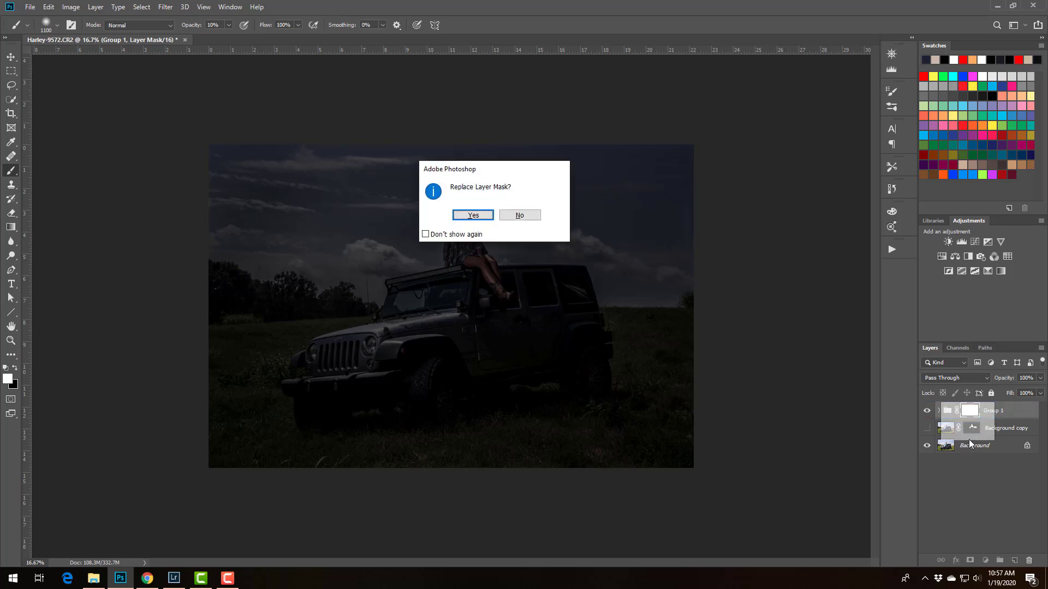
left_click(473, 216)
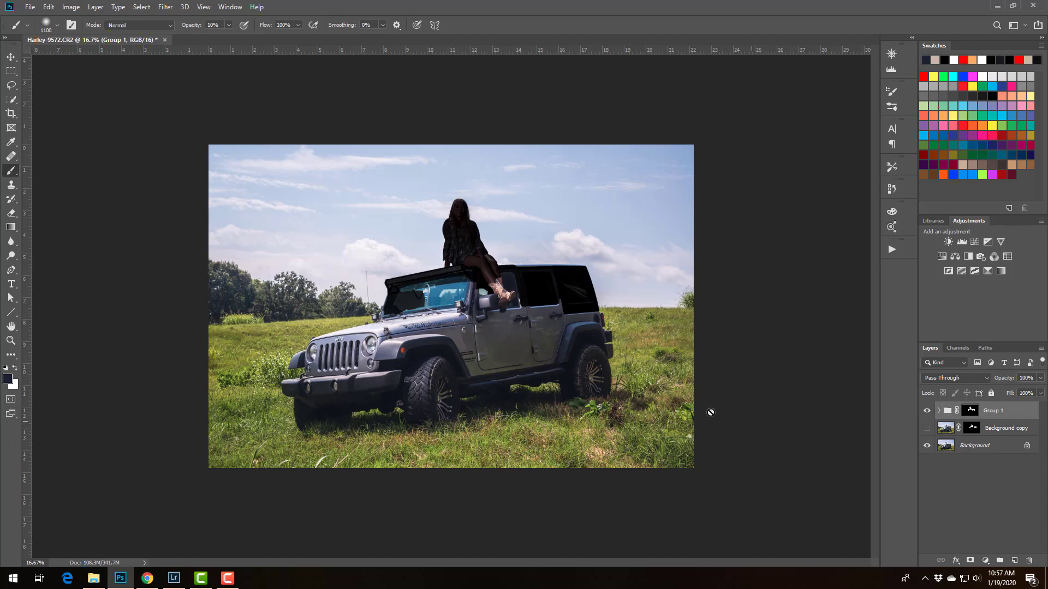
left_click(971, 411)
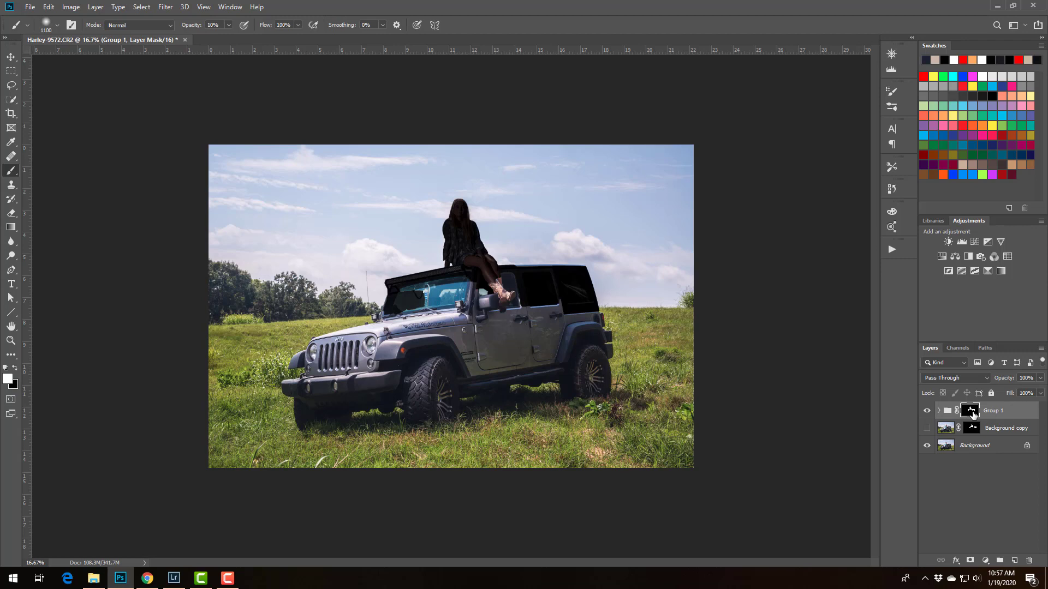
key("ctrl+i")
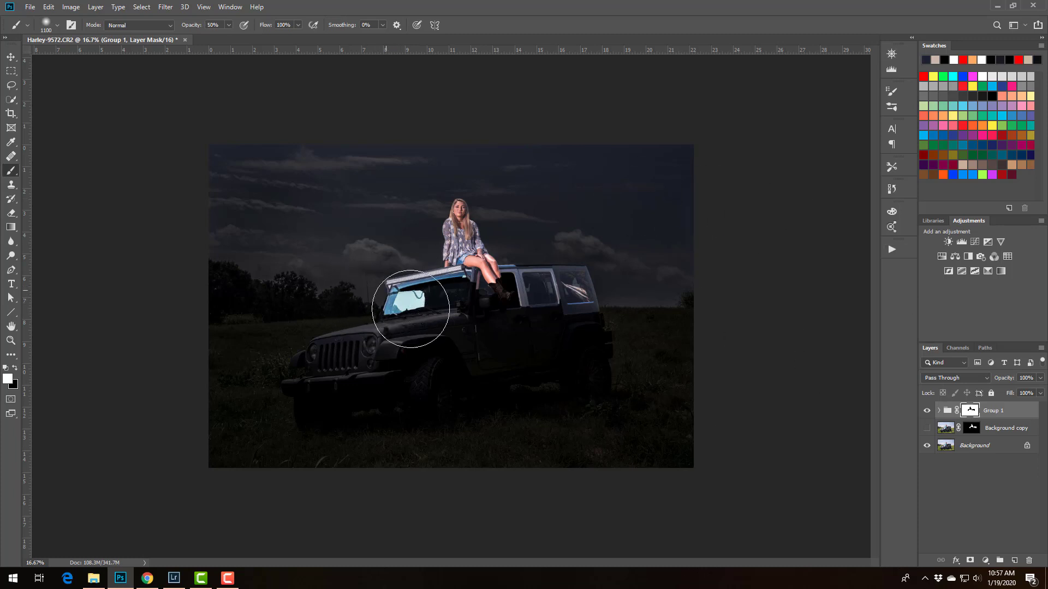
Paint white on the group's mask over the windshield at 50% opacity and over the Jeep's roof and windows at 10%, reducing the brush to 500 px
key("5")
left_click_drag(417, 304, 434, 327)
key("1")
key("bracketleft")
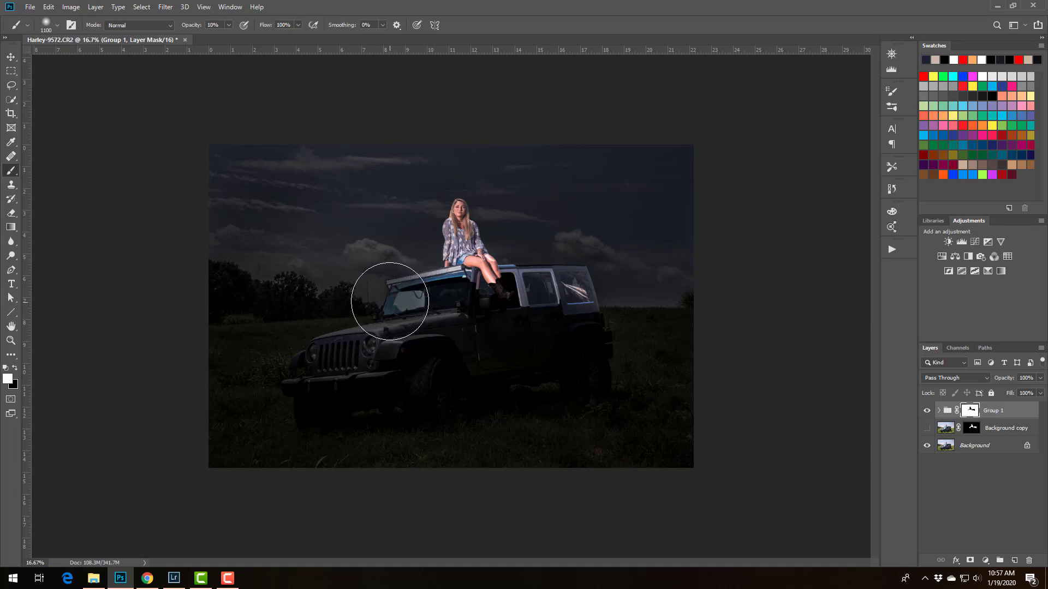
key("bracketleft")
key("bracketleft")
key("bracketleft")
key("bracketleft")
key("bracketleft")
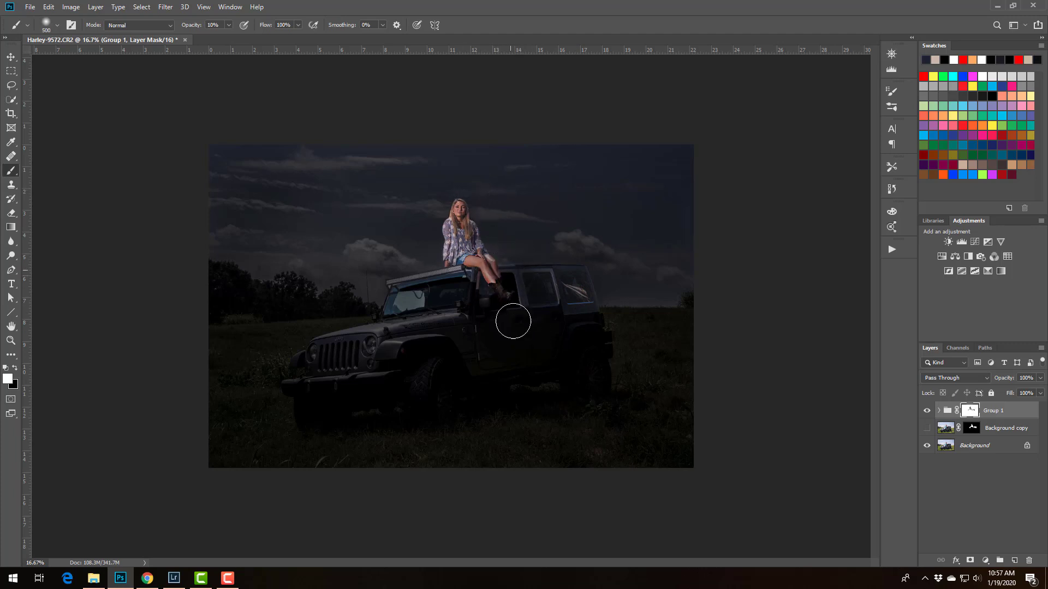
Refine the group's mask around the woman's legs and boots with a white 10% opacity brush, reduced from 250 to 150 px
key("ctrl+plus")
key("ctrl+plus")
key("ctrl+plus")
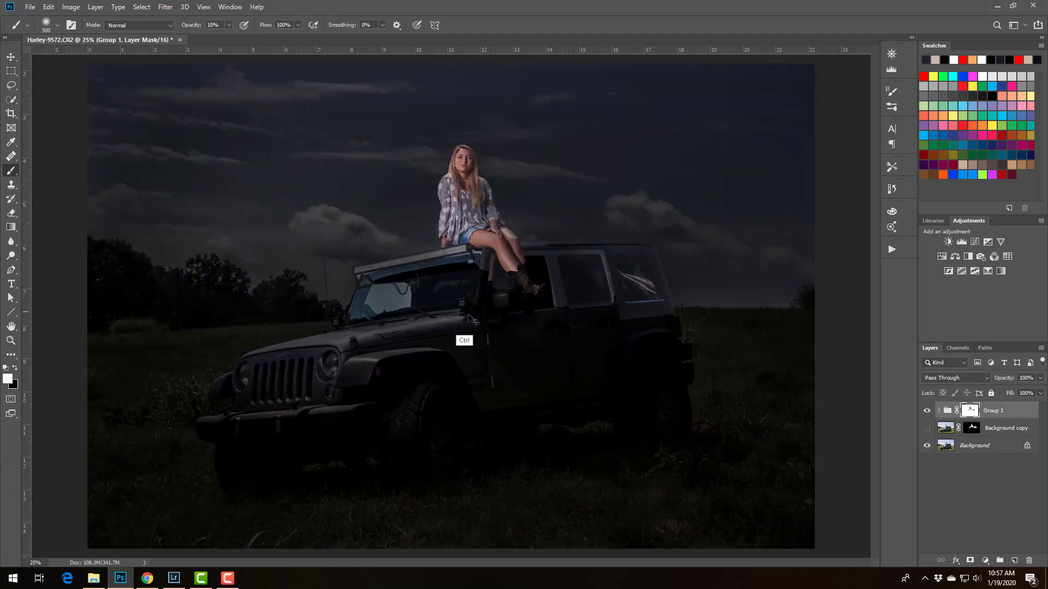
scroll(460, 235, "up", 3)
key("bracketleft")
key("bracketleft")
key("bracketleft")
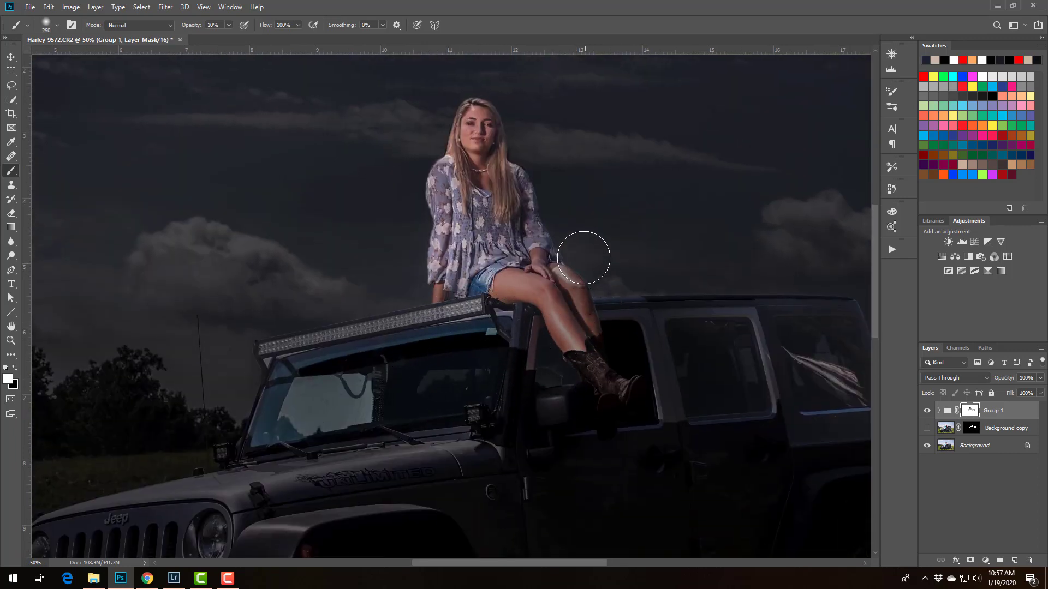
key("bracketleft")
key("bracketleft")
key("bracketleft")
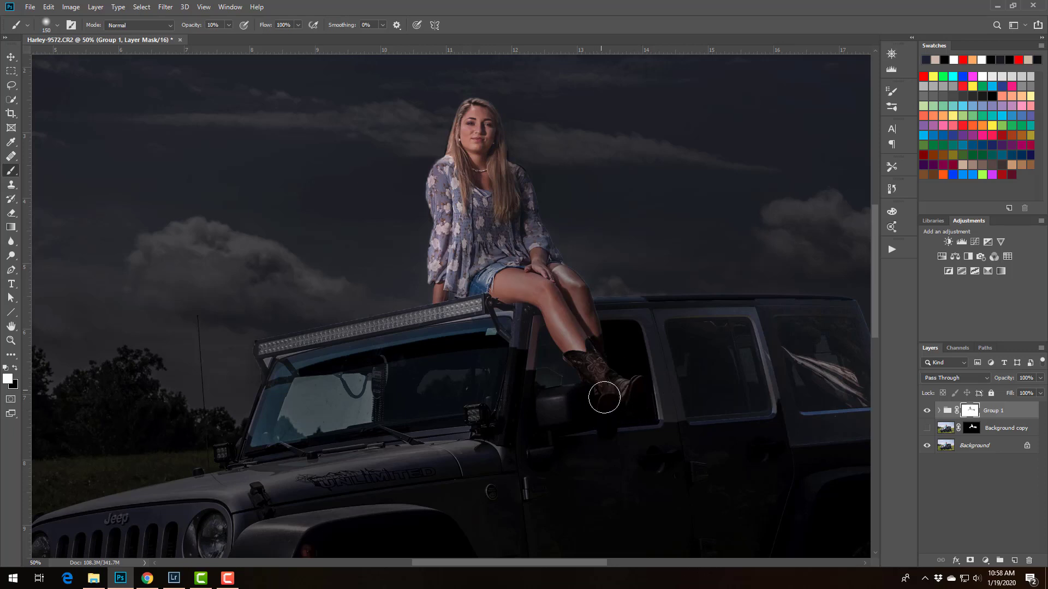
Paint black at 10% opacity on the group's mask over the Jeep's grille, bumper and headlight area to bring back some light
key("ctrl")
key("ctrl+minus")
key("ctrl+minus")
key("ctrl+minus")
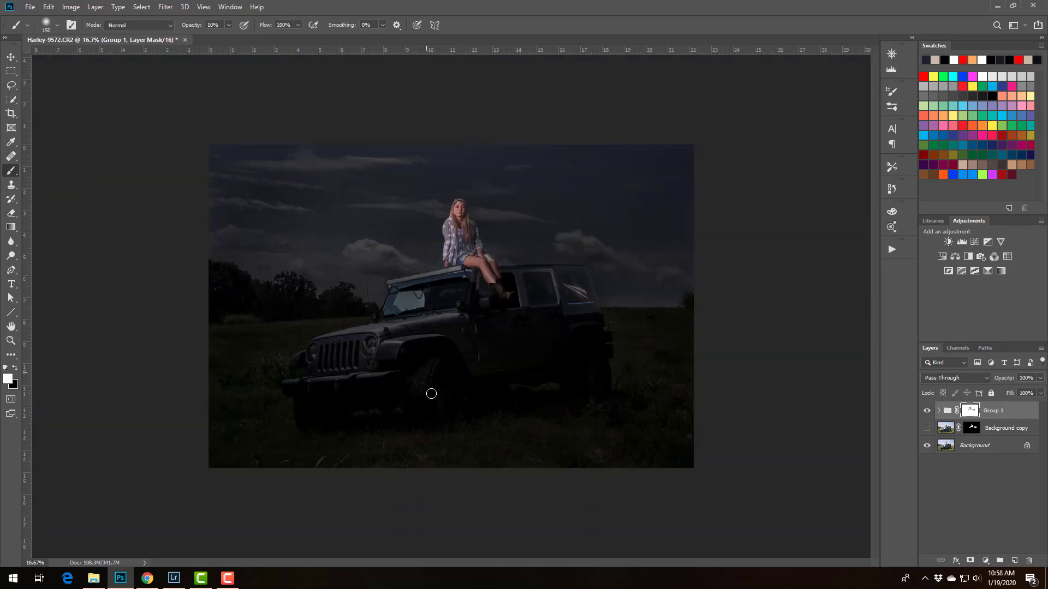
key("x")
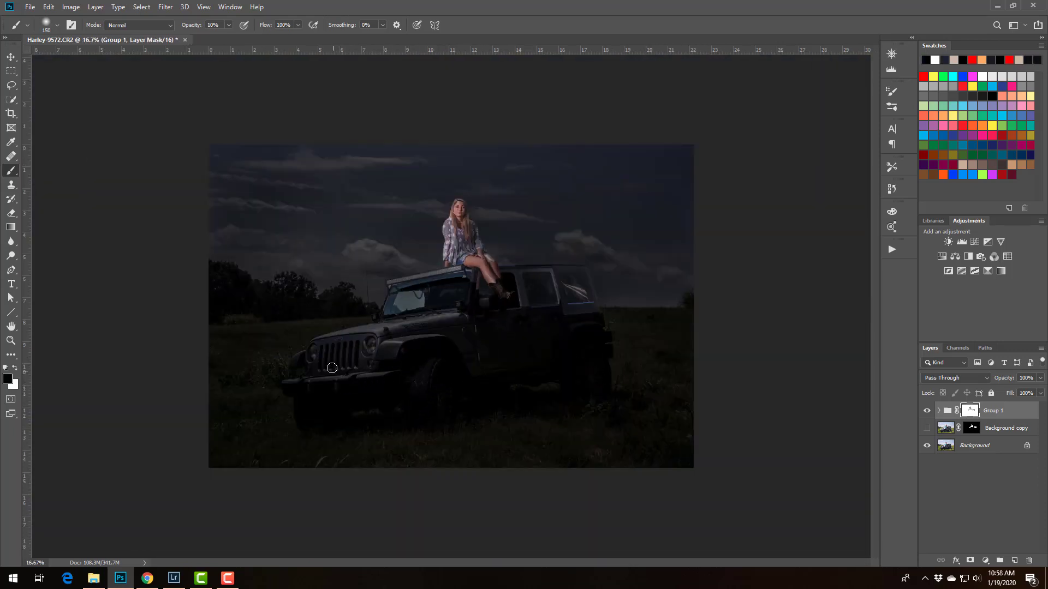
left_click_drag(347, 378, 381, 378)
left_click_drag(370, 330, 360, 335)
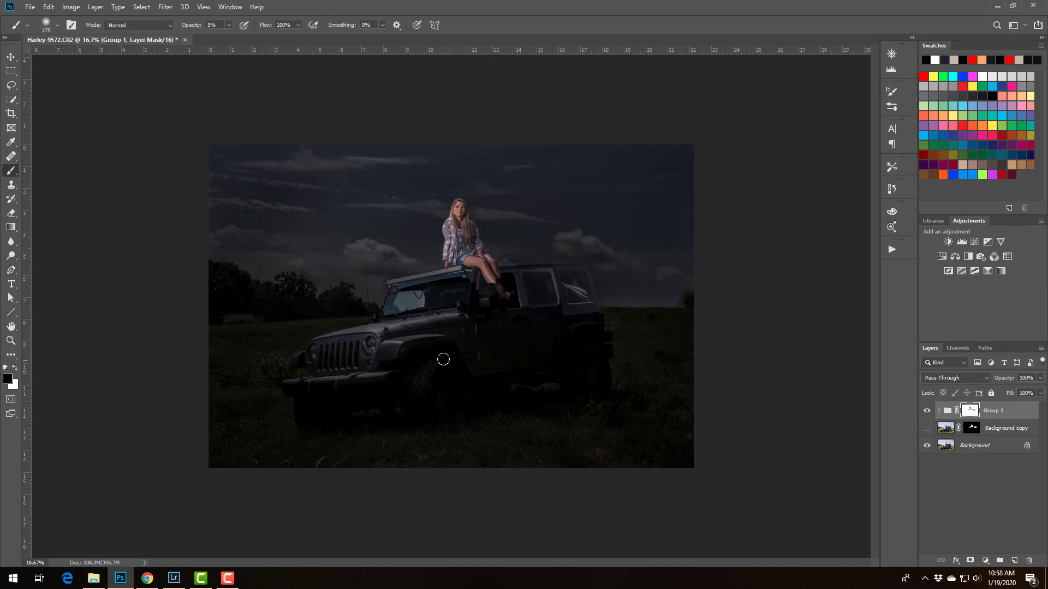
Brighten the Jeep's front wheel and side by painting black at 5% opacity on the group's mask with a brush up to 400 px
key("bracketright")
key("bracketright")
key("bracketright")
key("bracketleft")
key("bracketleft")
key("bracketleft")
key("bracketleft")
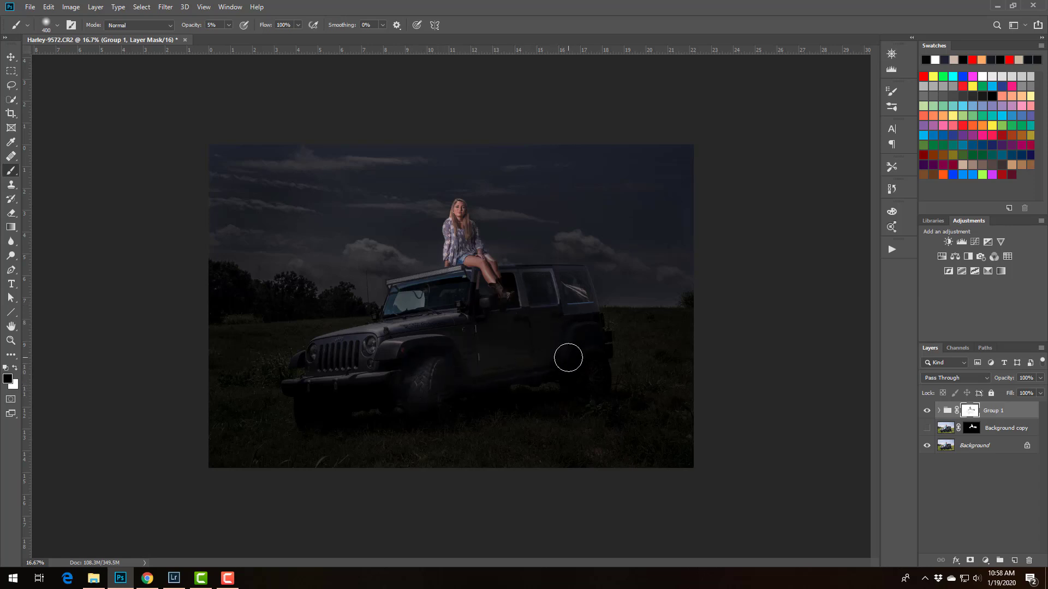
Bring back faint light in the grass beside and behind the Jeep with a 900 px black brush at 5% opacity on the group's mask
key("bracketright")
key("bracketright")
key("bracketright")
key("bracketright")
key("bracketright")
key("bracketright")
key("bracketright")
mouse_move(557, 409)
left_mouse_down()
mouse_move(654, 390)
mouse_move(635, 377)
mouse_move(627, 415)
mouse_move(342, 437)
mouse_move(647, 412)
mouse_move(690, 381)
left_mouse_up()
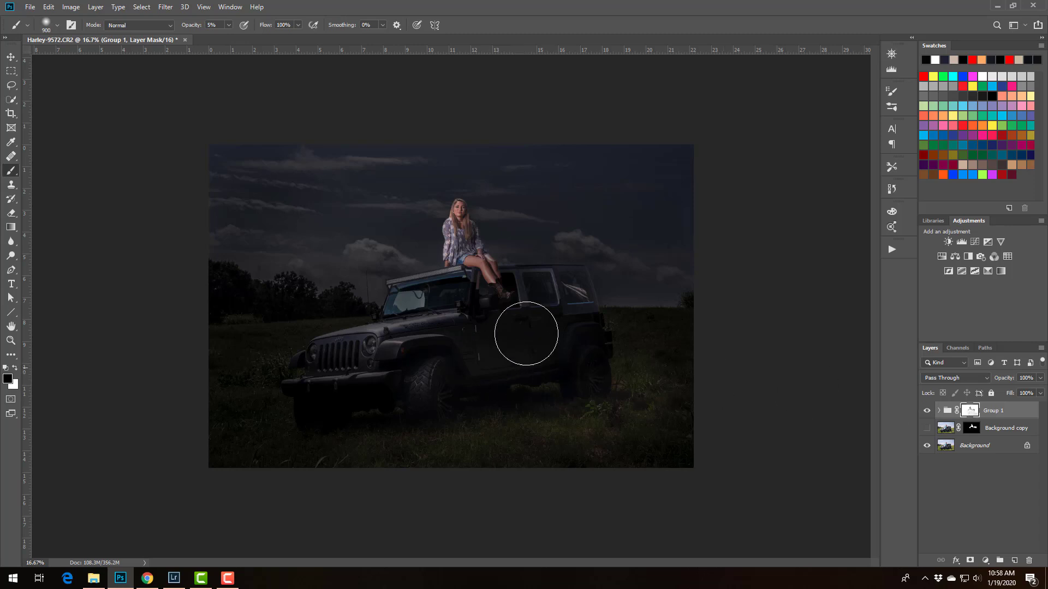
Darken the woman with a 900 px white brush and lighten the hood with a 500 px black brush, both at 5% opacity on the group's mask
key("x")
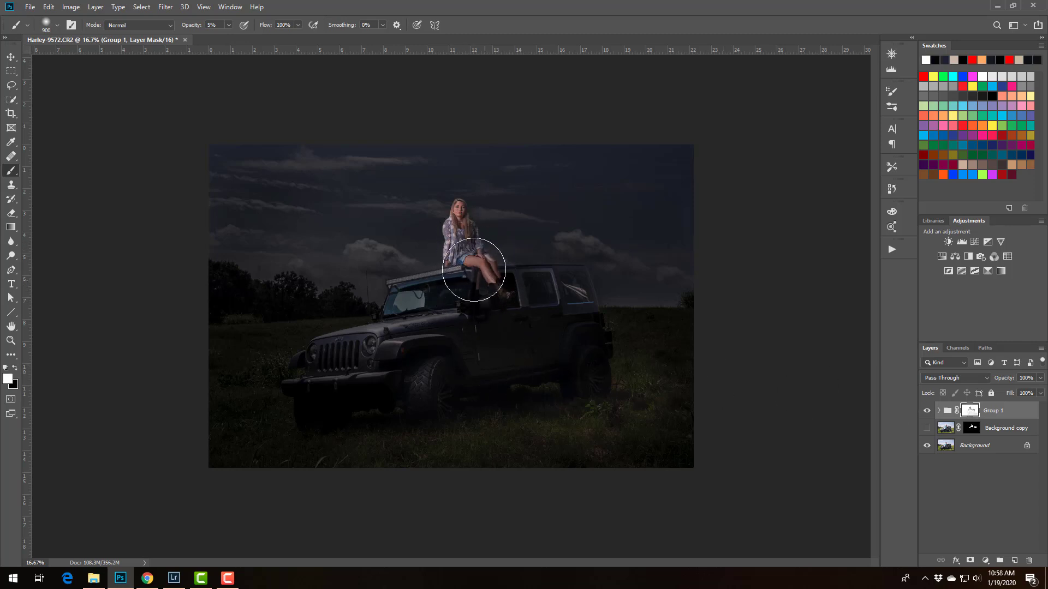
mouse_move(457, 228)
left_mouse_down()
mouse_move(457, 245)
mouse_move(460, 220)
mouse_move(477, 265)
left_mouse_up()
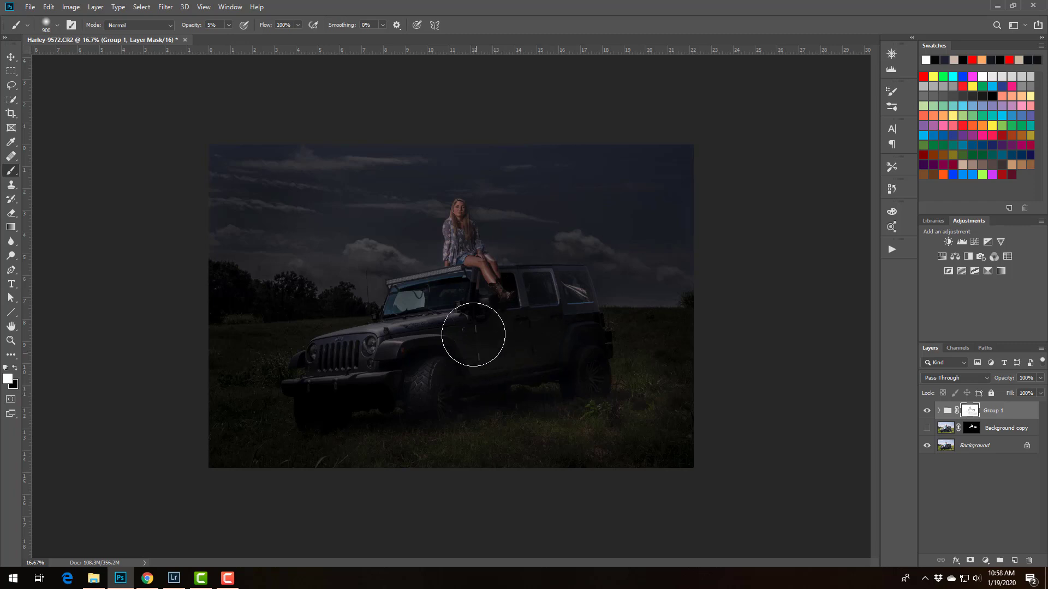
key("x")
key("bracketleft")
key("bracketleft")
key("bracketleft")
key("bracketleft")
key("bracketleft")
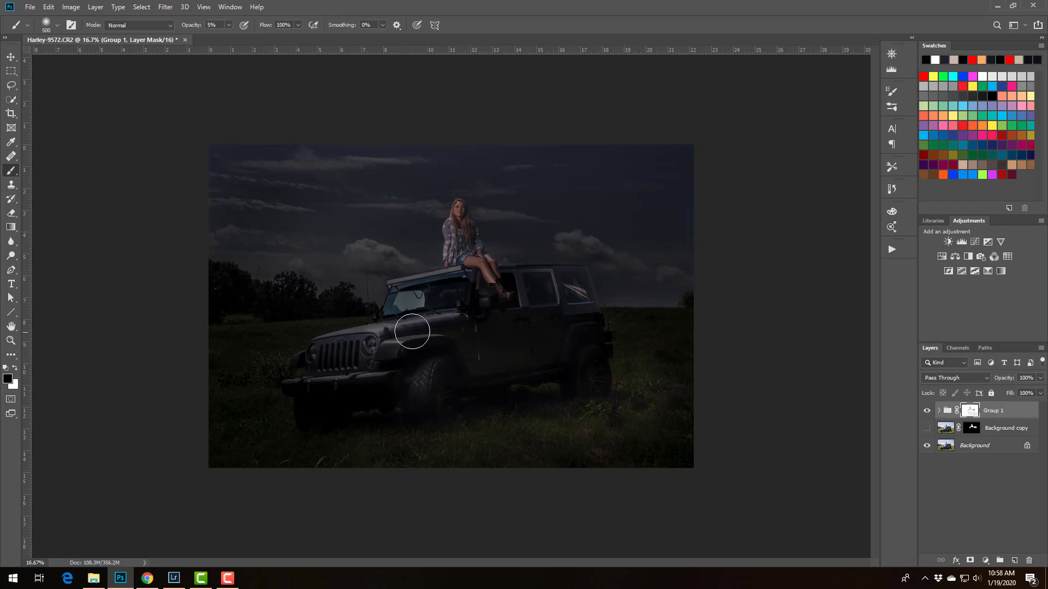
key("bracketleft")
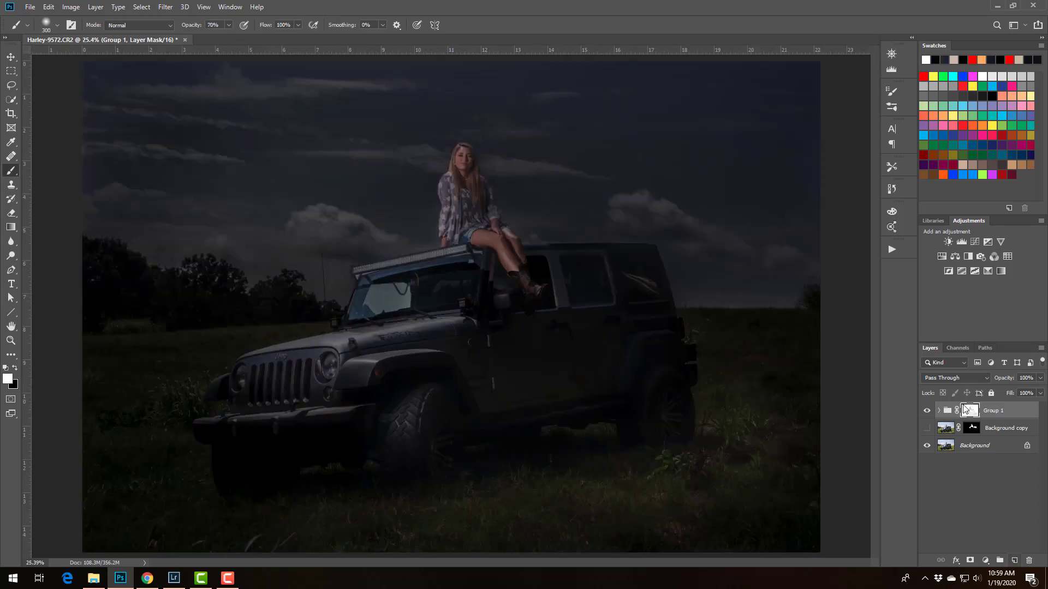
Add an empty layer above Group 1 in Screen blend mode and make white the foreground colour
left_click(1015, 561)
left_click(940, 379)
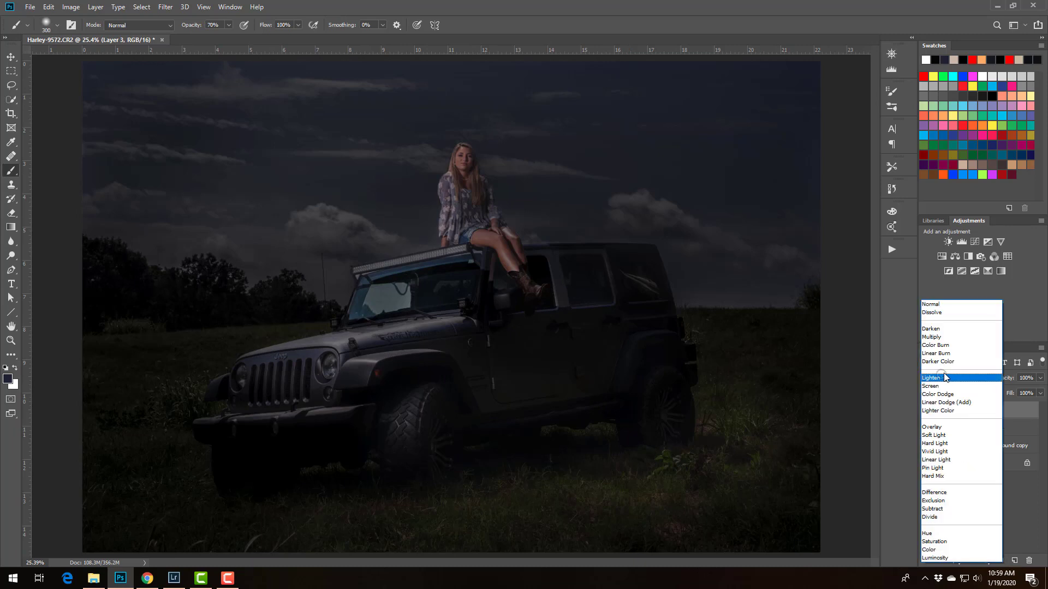
left_click(933, 386)
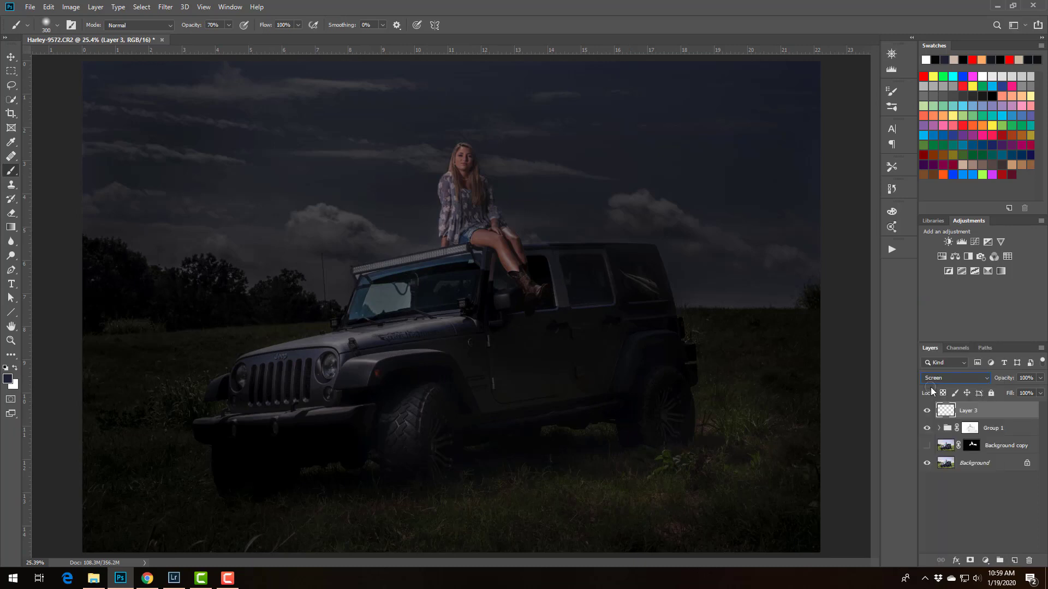
left_click(6, 370)
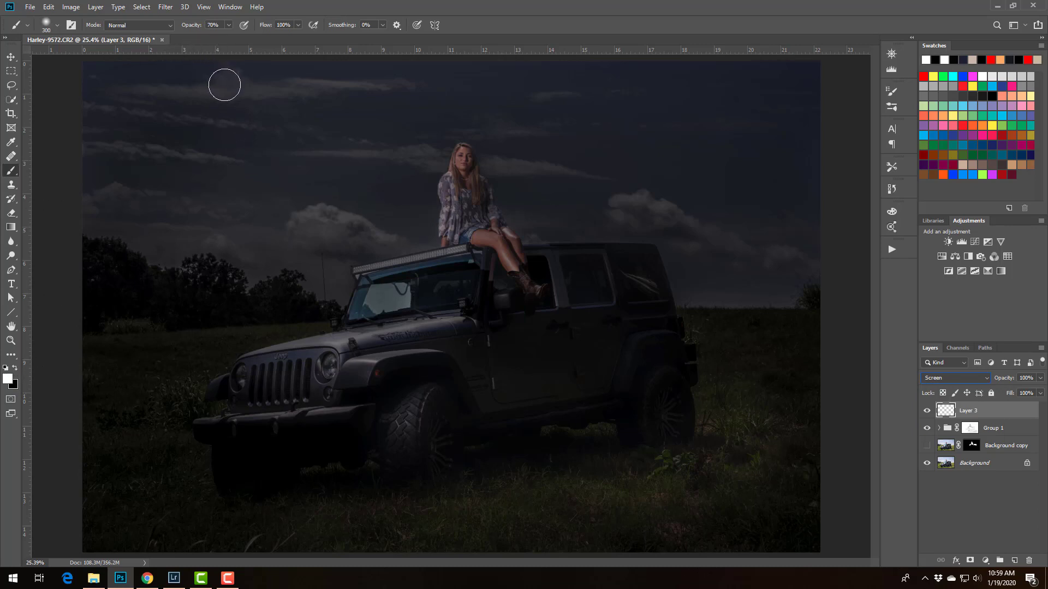
Build a white glow on the headlight nearest the front wheel with 10% opacity soft dabs, enlarging the brush up to 2800 px
left_click(201, 36)
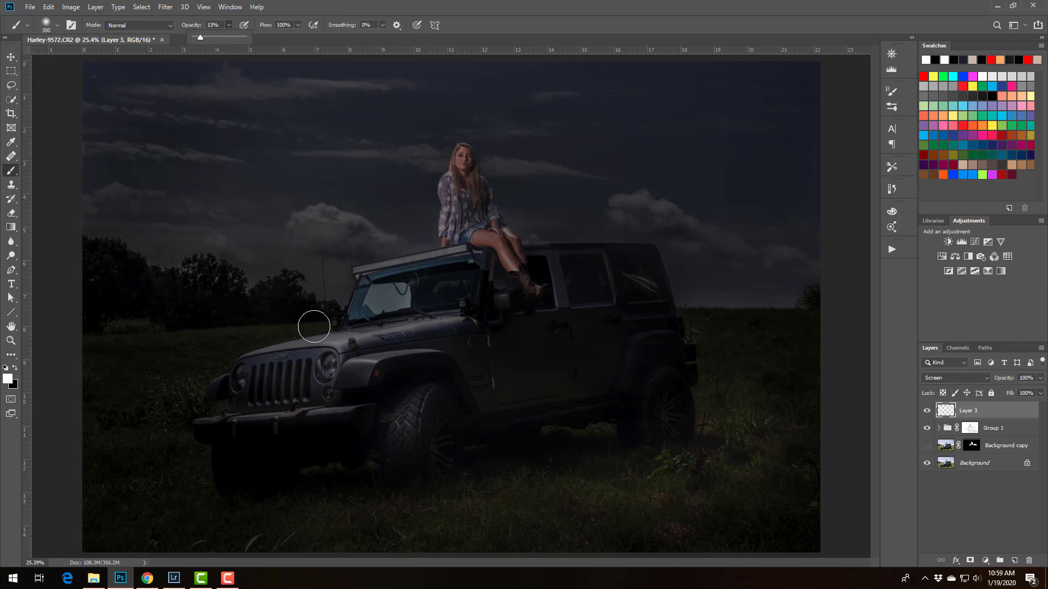
left_click(327, 366)
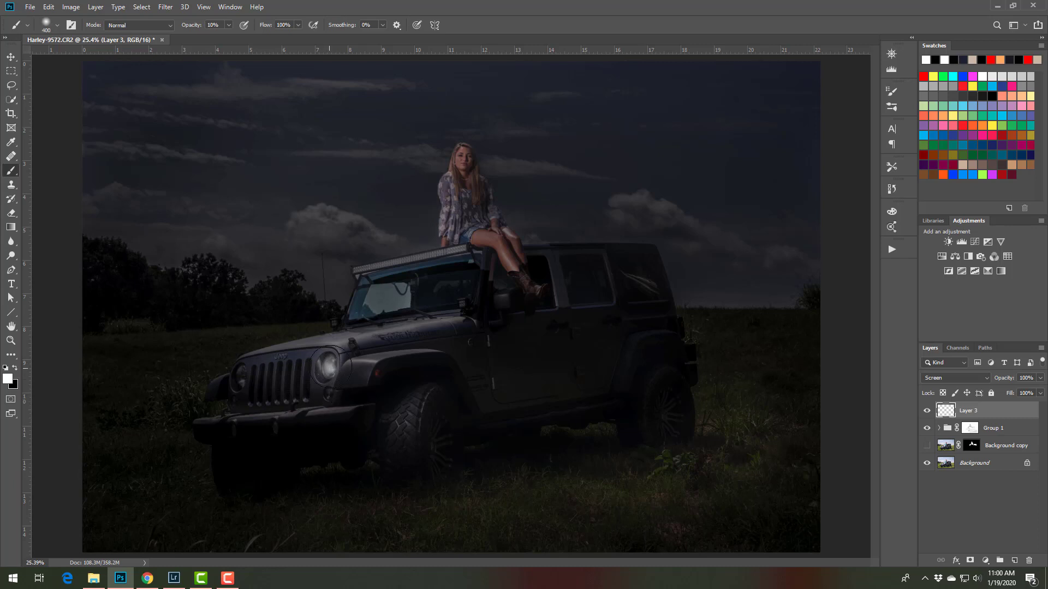
key("bracketright")
key("bracketright")
left_click(332, 360)
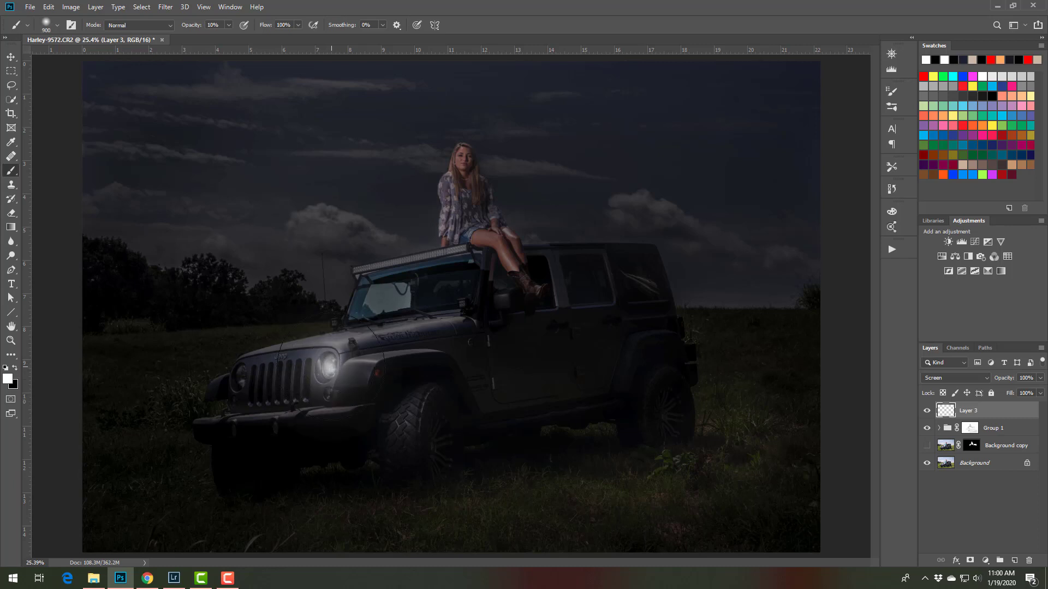
left_click(330, 366)
key("bracketright")
key("bracketright")
key("bracketright")
key("bracketright")
key("bracketright")
key("bracketright")
key("bracketright")
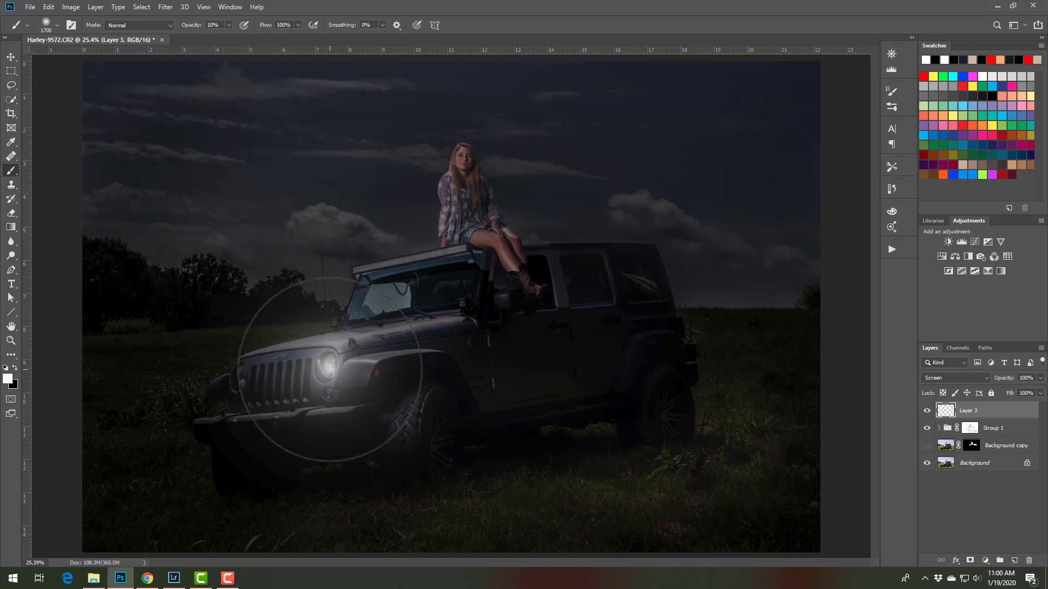
left_click(331, 368)
key("bracketright")
key("bracketright")
key("bracketright")
key("bracketright")
key("bracketright")
key("bracketright")
key("bracketright")
key("bracketright")
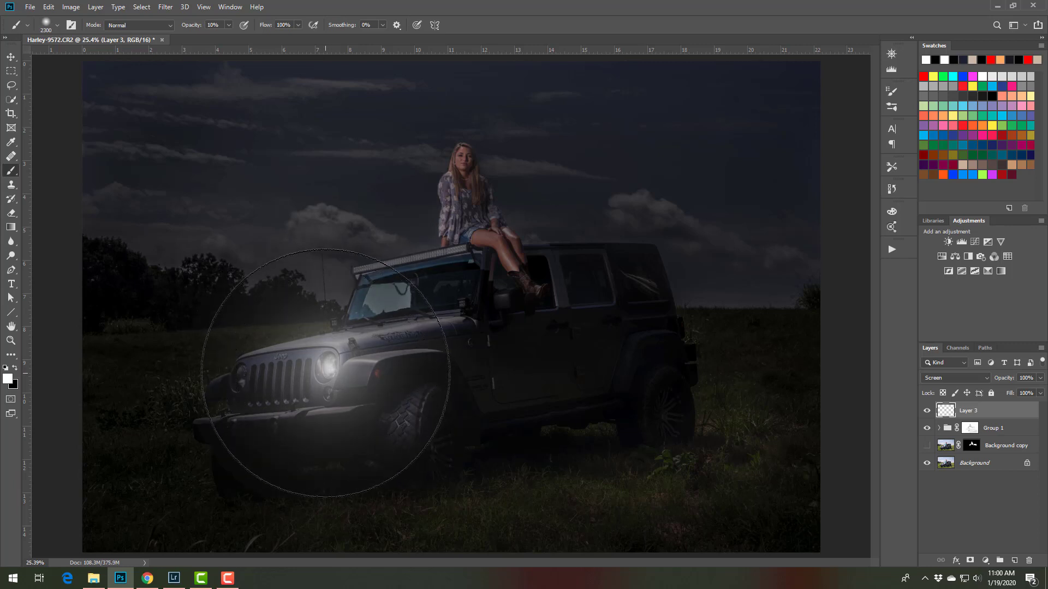
left_click(328, 386)
key("bracketright")
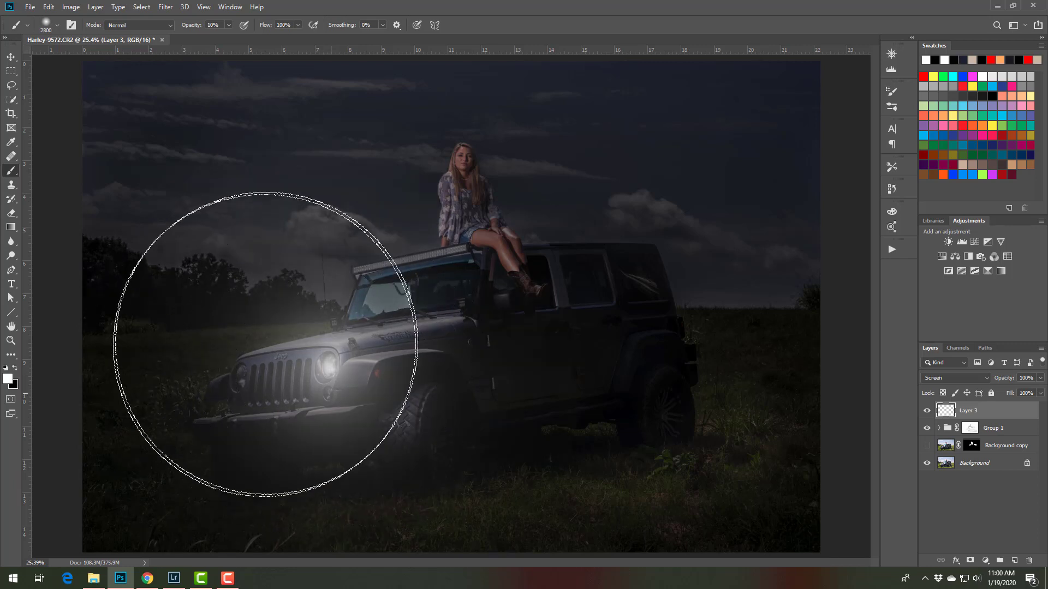
key("bracketleft")
key("bracketleft")
key("bracketleft")
key("bracketleft")
key("bracketleft")
key("bracketleft")
key("bracketleft")
key("bracketleft")
key("bracketleft")
key("bracketleft")
key("bracketleft")
key("bracketleft")
key("bracketleft")
key("bracketleft")
key("bracketleft")
key("bracketleft")
key("bracketleft")
key("bracketleft")
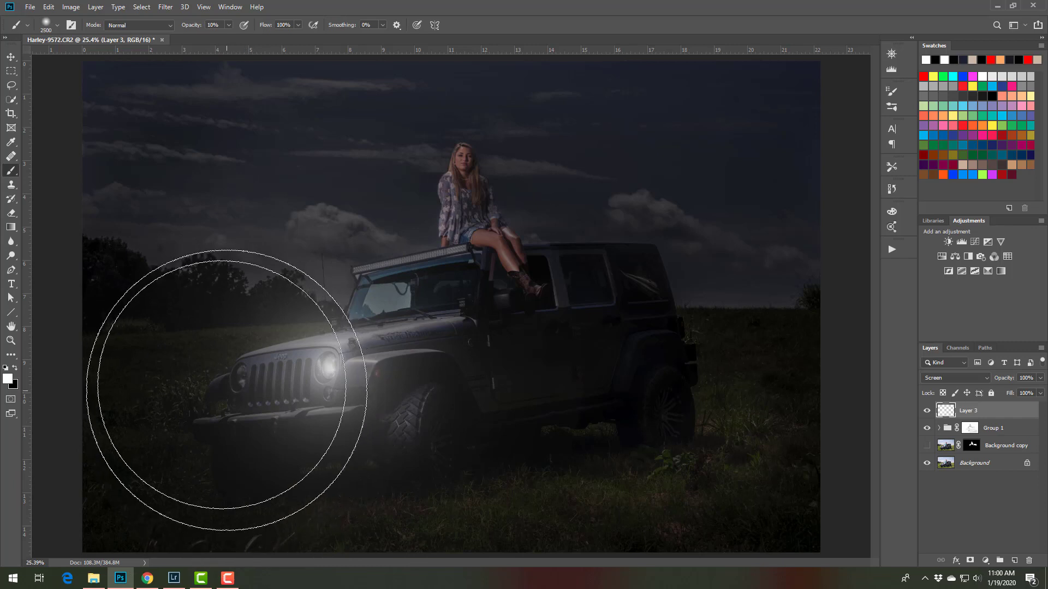
Build a matching glow on the other headlight with 10% opacity white dabs, enlarging the brush from 100 to 2200 px
key("bracketleft")
key("bracketleft")
key("bracketleft")
key("bracketleft")
key("bracketleft")
key("bracketleft")
key("bracketleft")
key("bracketleft")
key("bracketleft")
key("bracketleft")
key("bracketleft")
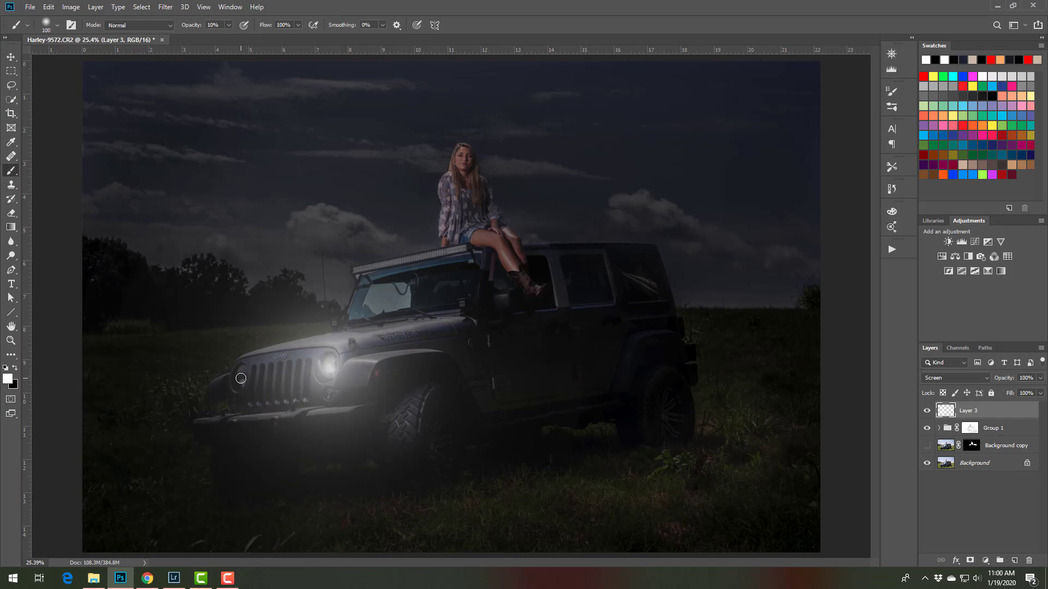
left_click(241, 377)
key("bracketright")
key("bracketright")
key("bracketright")
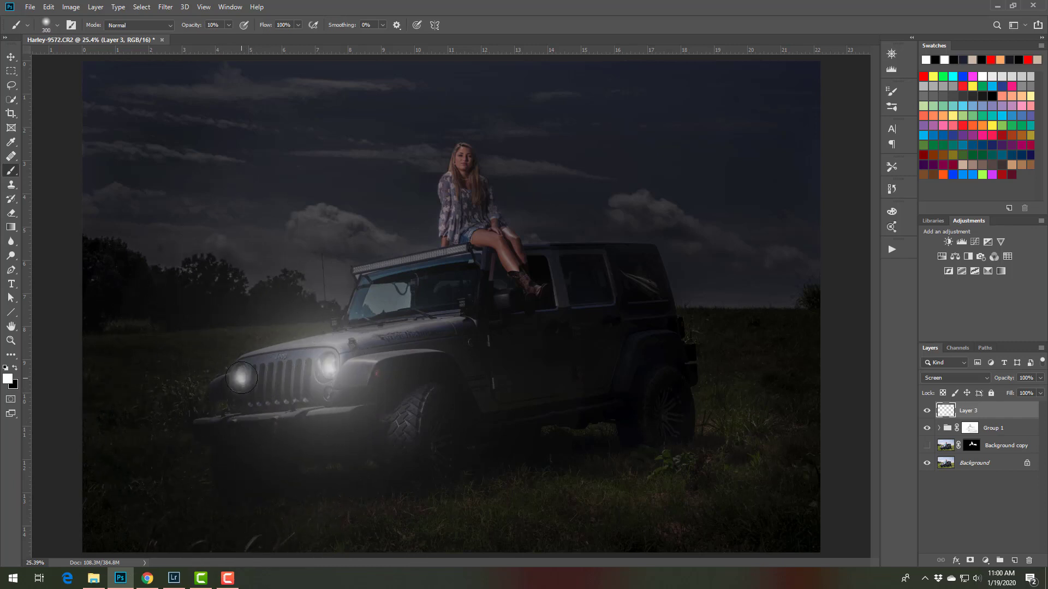
left_click(240, 377)
key("bracketright")
key("bracketright")
key("bracketright")
key("bracketright")
left_click(239, 376)
key("bracketright")
key("bracketright")
key("bracketright")
left_click(237, 376)
key("bracketright")
key("bracketright")
key("bracketright")
key("bracketright")
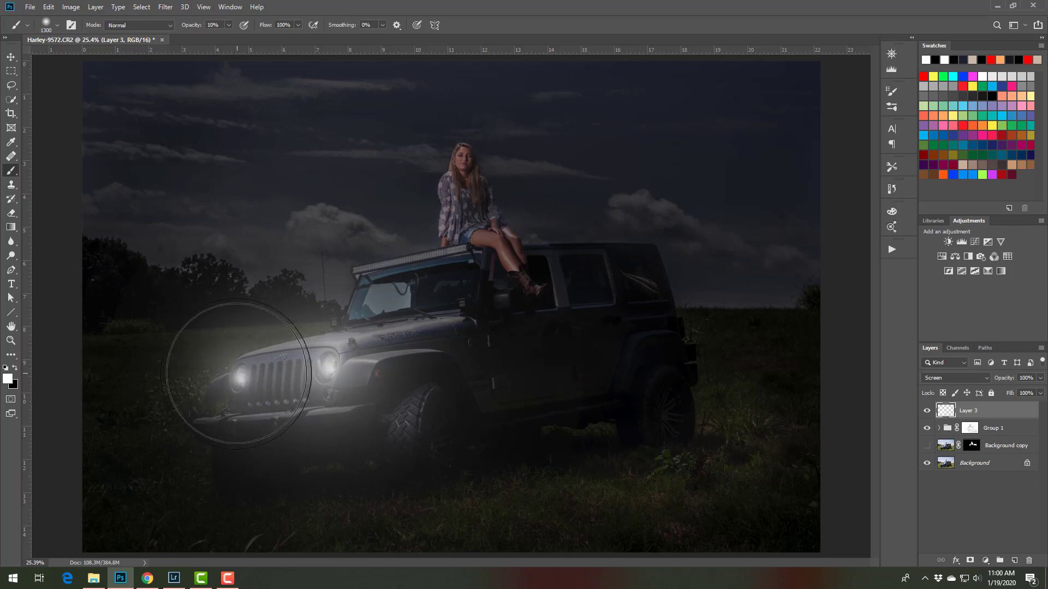
key("bracketright")
key("bracketright")
key("bracketright")
key("bracketright")
key("bracketright")
key("bracketright")
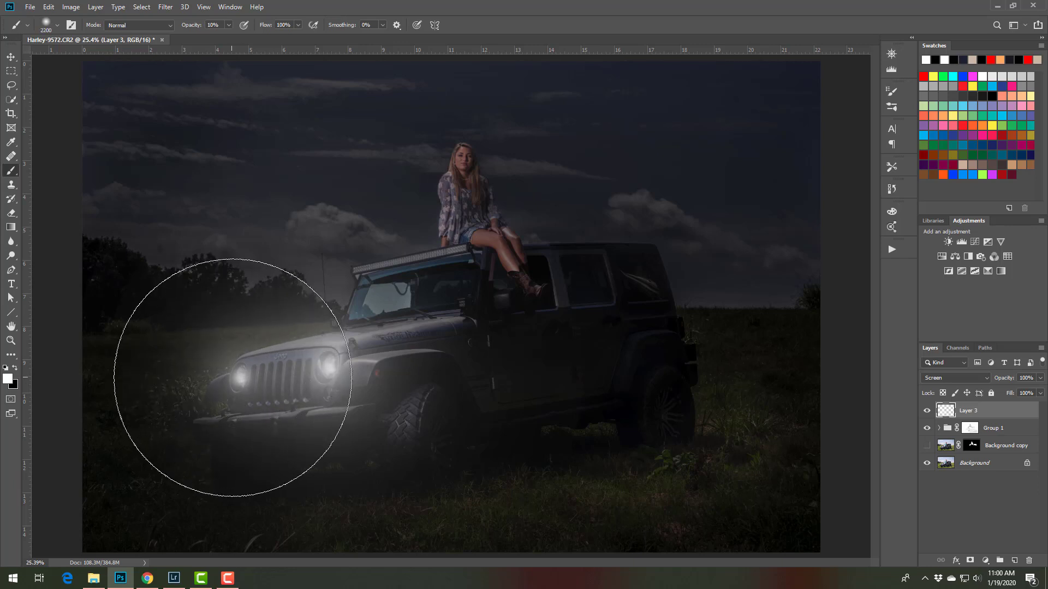
left_click(243, 395)
Light the bumper fog light nearer the front wheel with white dabs at 10% opacity, growing the brush from 200 px to over 1000 px
key("bracketleft")
key("bracketleft")
key("bracketleft")
key("bracketleft")
key("bracketleft")
key("bracketleft")
key("bracketleft")
key("bracketleft")
key("bracketleft")
key("bracketleft")
key("bracketleft")
key("bracketleft")
key("bracketleft")
key("bracketleft")
key("bracketleft")
key("bracketleft")
key("bracketleft")
key("bracketleft")
key("bracketleft")
key("bracketleft")
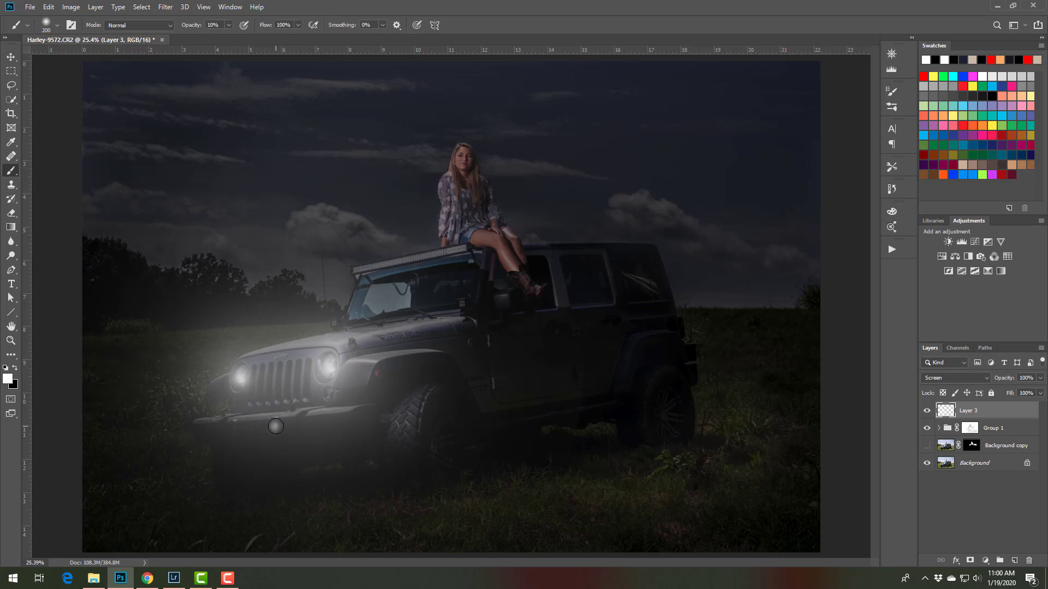
left_click(276, 426)
key("bracketright")
key("bracketright")
key("bracketright")
left_click(277, 426)
key("bracketright")
key("bracketright")
key("bracketright")
key("bracketright")
left_click(278, 427)
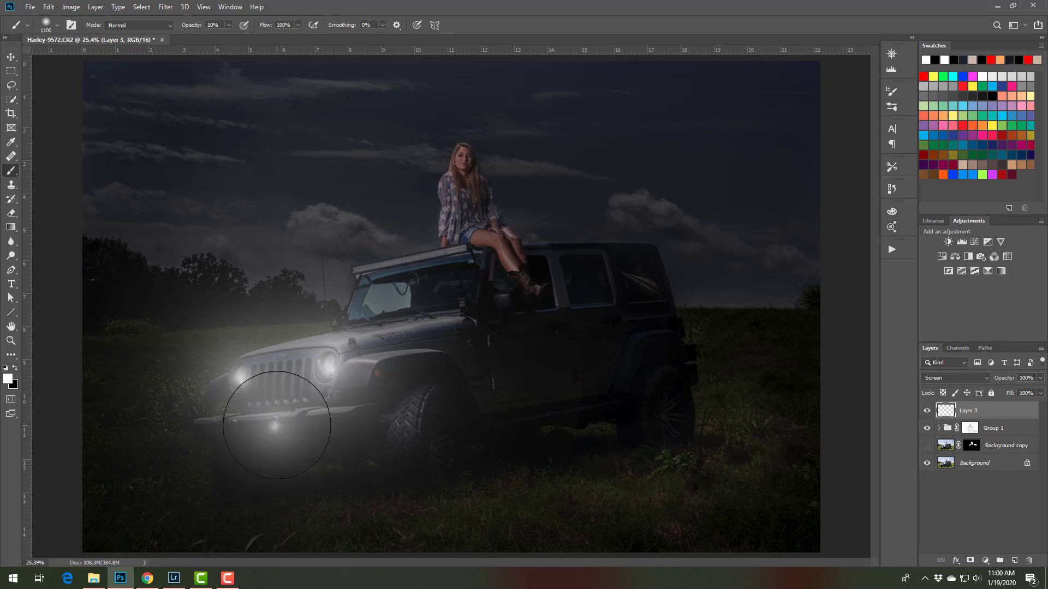
key("bracketright")
key("bracketright")
key("bracketright")
key("bracketright")
Light the second bumper fog light with white dabs at 10% opacity, enlarging the brush to about 1100 px
key("bracketleft")
key("bracketleft")
key("bracketleft")
key("bracketleft")
key("bracketleft")
key("bracketleft")
key("bracketleft")
key("bracketleft")
key("bracketleft")
key("bracketleft")
key("bracketleft")
left_click(237, 429)
key("bracketright")
key("bracketright")
key("bracketright")
key("bracketright")
key("bracketright")
left_click(237, 429)
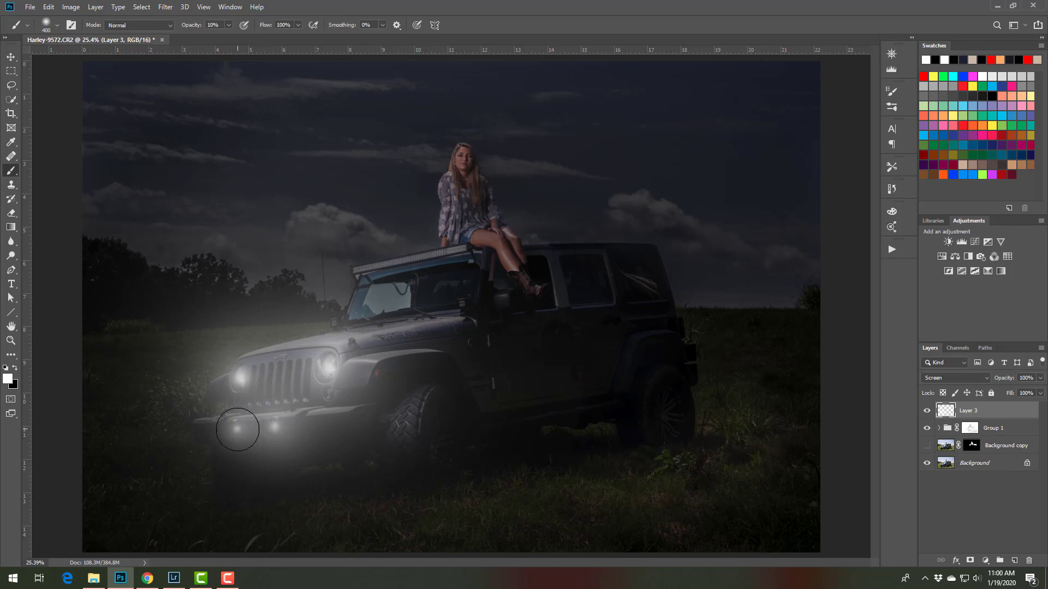
left_click(238, 429)
key("bracketright")
key("bracketright")
key("bracketright")
key("bracketright")
key("bracketright")
key("bracketright")
key("bracketright")
left_click(238, 429)
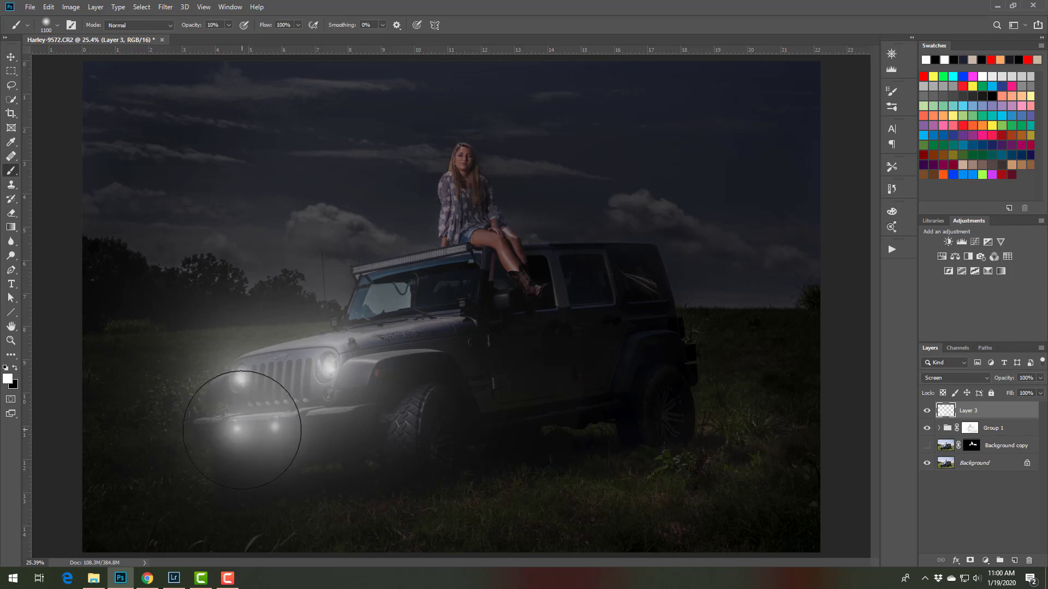
key("bracketright")
key("bracketright")
Undo the last large glow dab and add a smaller white dab to the fog light nearer the front wheel
key("ctrl+z")
key("bracketleft")
key("bracketleft")
key("bracketleft")
key("bracketleft")
key("bracketleft")
key("bracketleft")
key("bracketleft")
key("bracketleft")
key("bracketleft")
key("bracketleft")
key("bracketleft")
key("bracketleft")
key("bracketleft")
left_click(275, 426)
key("bracketright")
key("bracketright")
key("bracketright")
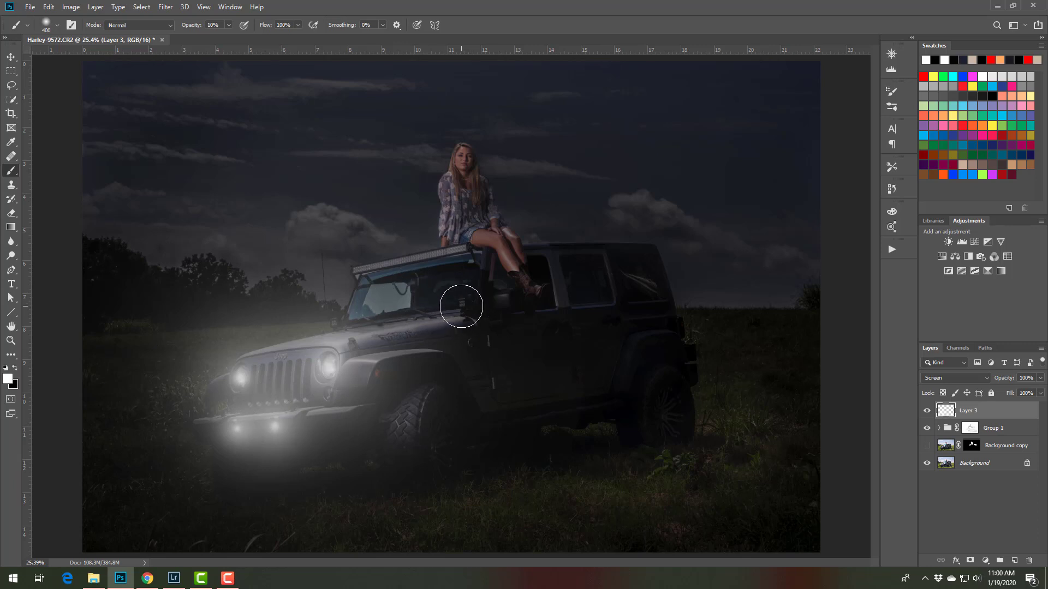
Paint a white glow on the light at the windshield base beside the door mirror, enlarging the 10% opacity brush to 1000 px
key("bracketleft")
key("bracketleft")
key("bracketleft")
left_click(462, 303)
key("bracketright")
key("bracketright")
key("bracketright")
key("bracketright")
key("bracketright")
key("bracketright")
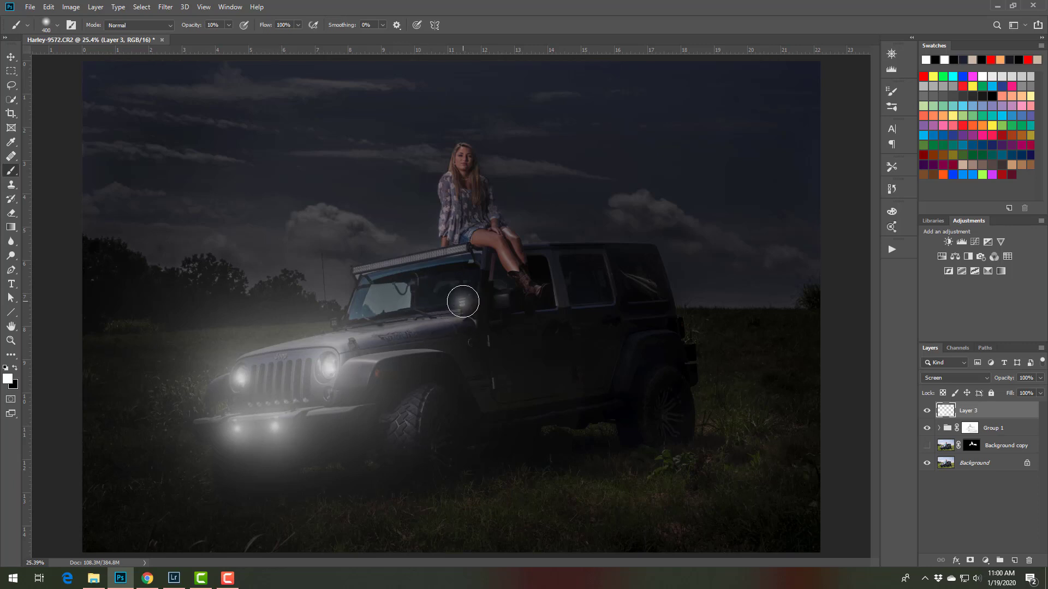
left_click(462, 303)
left_click(462, 304)
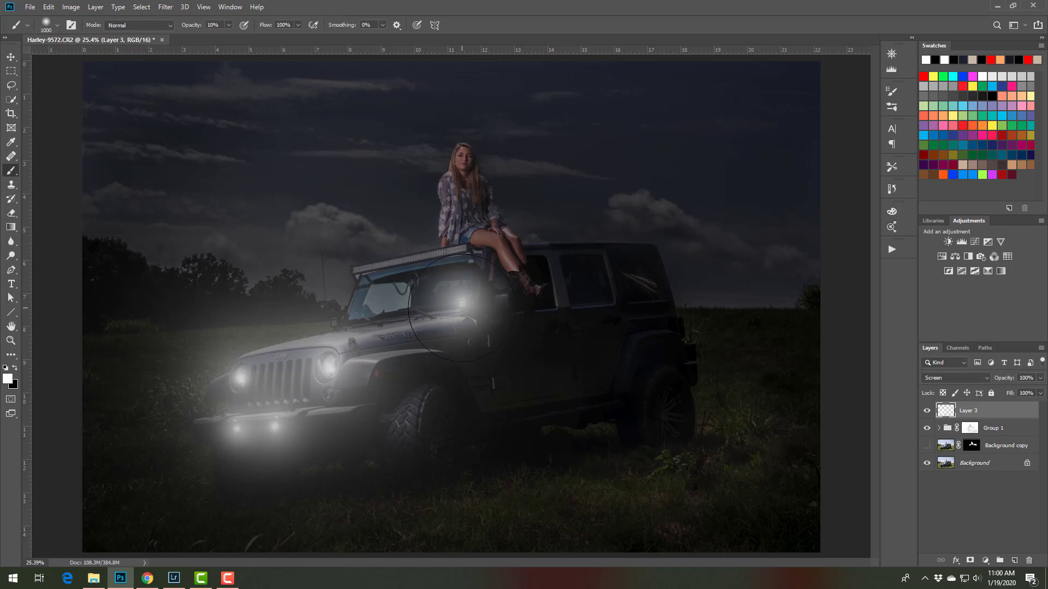
key("bracketright")
key("bracketright")
key("bracketright")
Paint a white glow on the light at the far side of the windshield base with the 10% opacity brush, starting at 300 px
key("bracketleft")
key("bracketleft")
key("bracketleft")
key("bracketleft")
key("bracketleft")
key("bracketleft")
key("bracketleft")
left_click(334, 321)
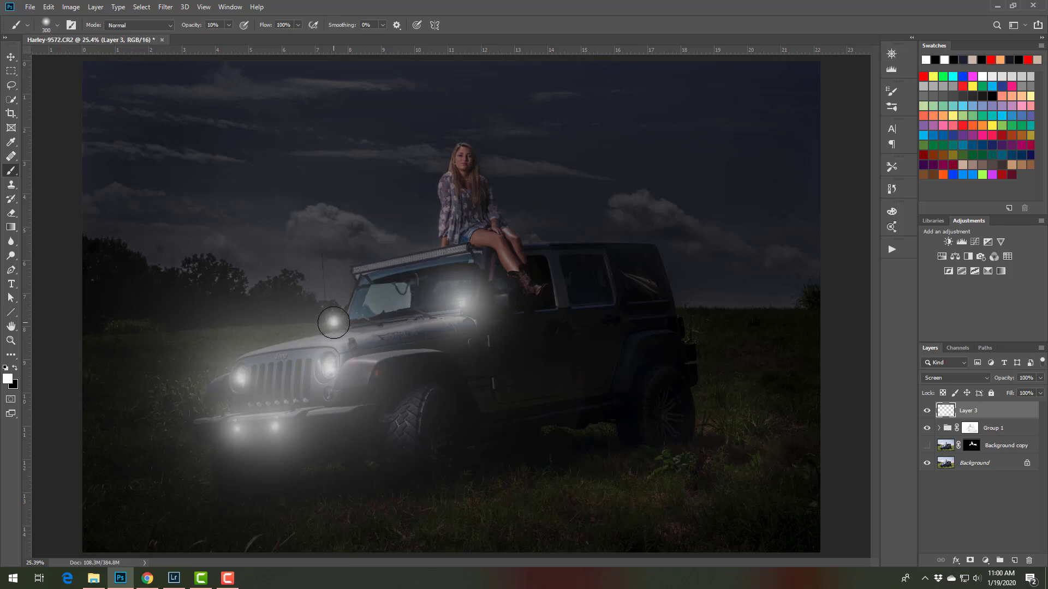
key("bracketright")
key("bracketright")
key("bracketright")
key("bracketright")
key("bracketright")
key("bracketright")
key("bracketright")
key("bracketright")
Brighten the roof light bar with repeated straight white strokes from end to end, using a 70 px brush at 10% opacity
key("bracketleft")
key("bracketleft")
key("bracketleft")
key("bracketleft")
key("bracketleft")
key("bracketleft")
key("bracketleft")
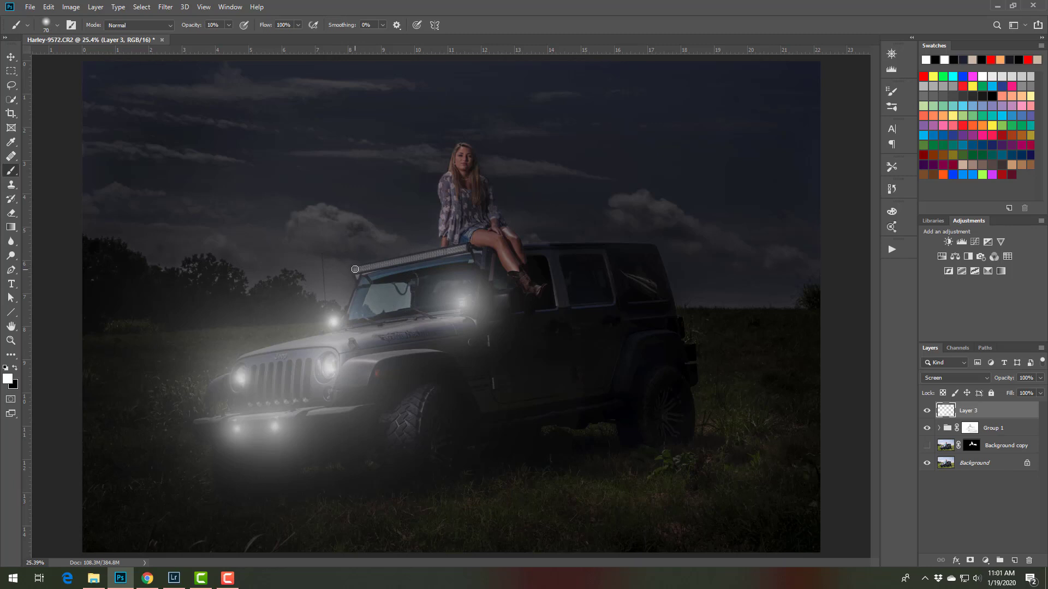
left_click(464, 247, "shift")
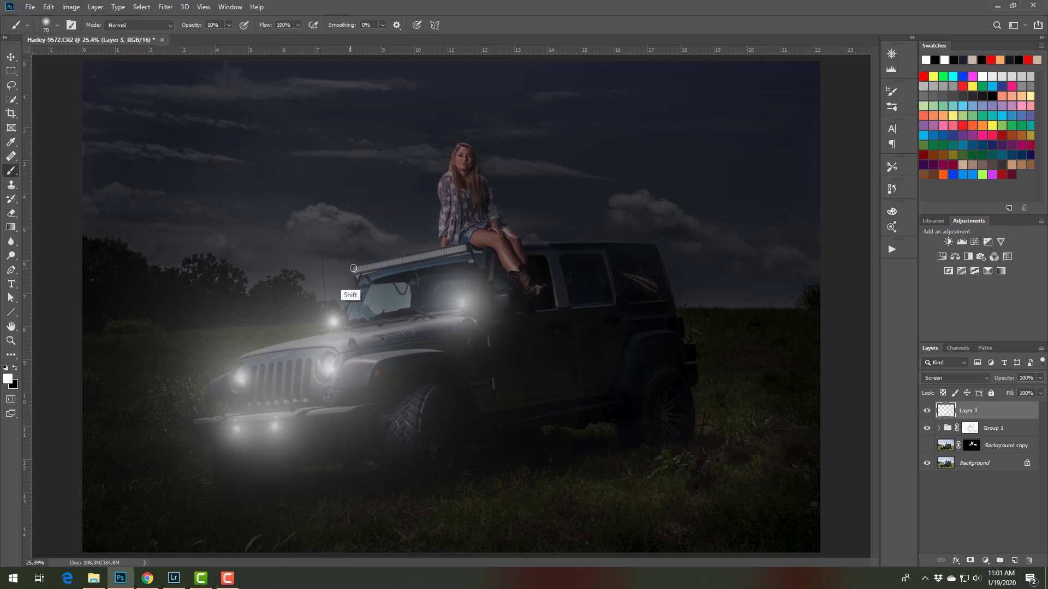
left_click(357, 270)
left_click(460, 248, "shift")
left_click(464, 247, "shift")
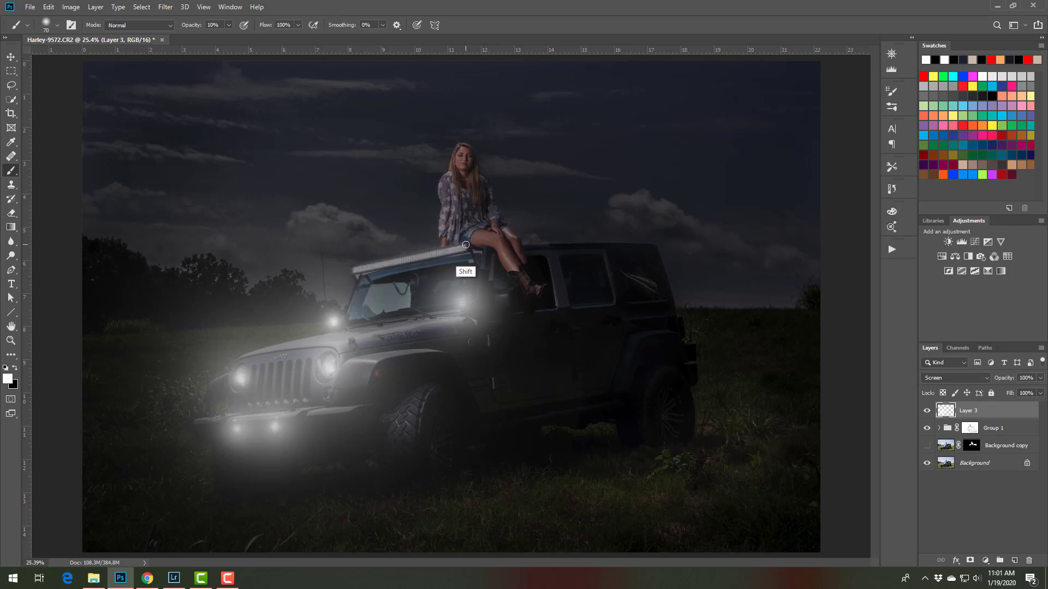
left_click(362, 264, "shift")
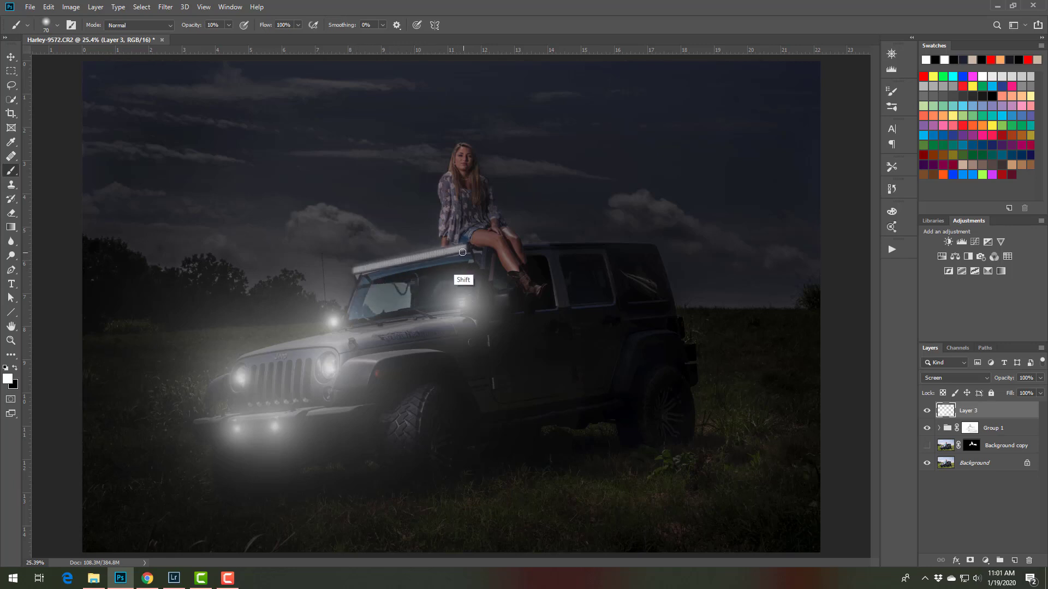
left_click(464, 247, "shift")
left_click(357, 270, "shift")
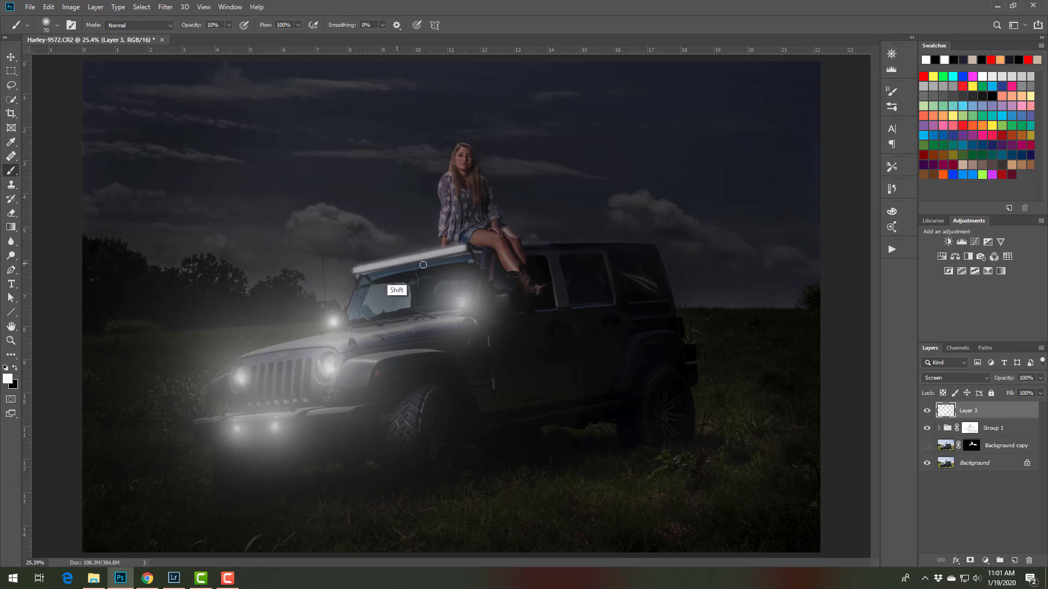
left_click(463, 247, "shift")
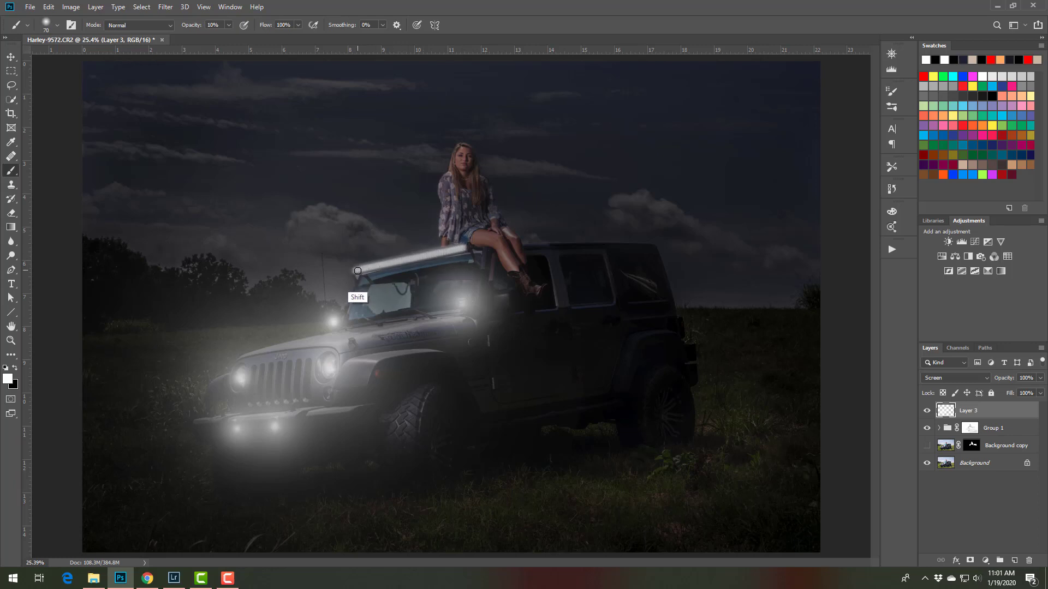
left_click(358, 269, "shift")
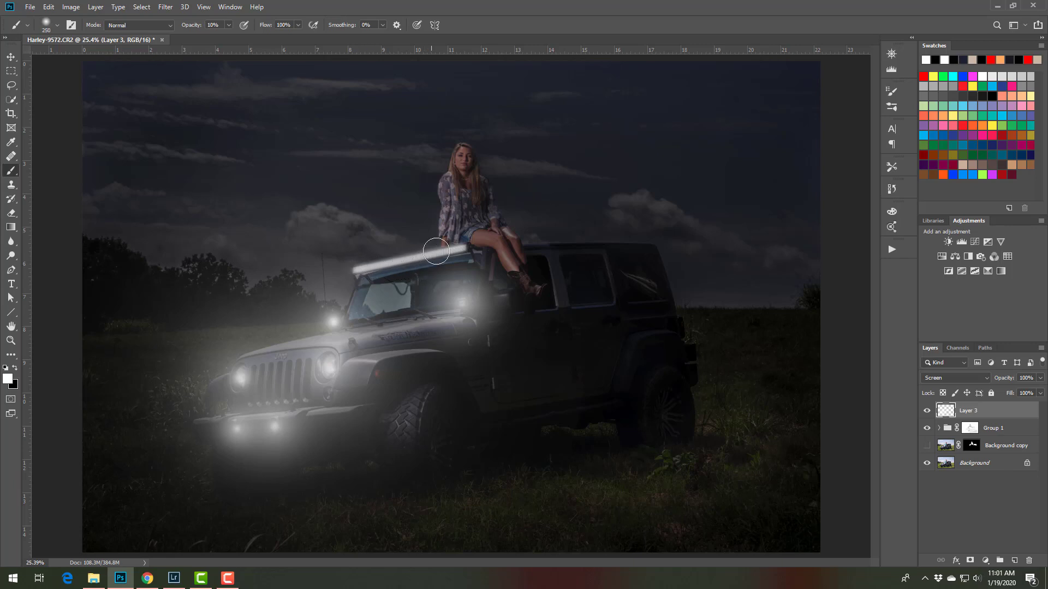
Widen the light bar's glow with straight white strokes along its length, using a 250 px brush
left_click(464, 248, "shift")
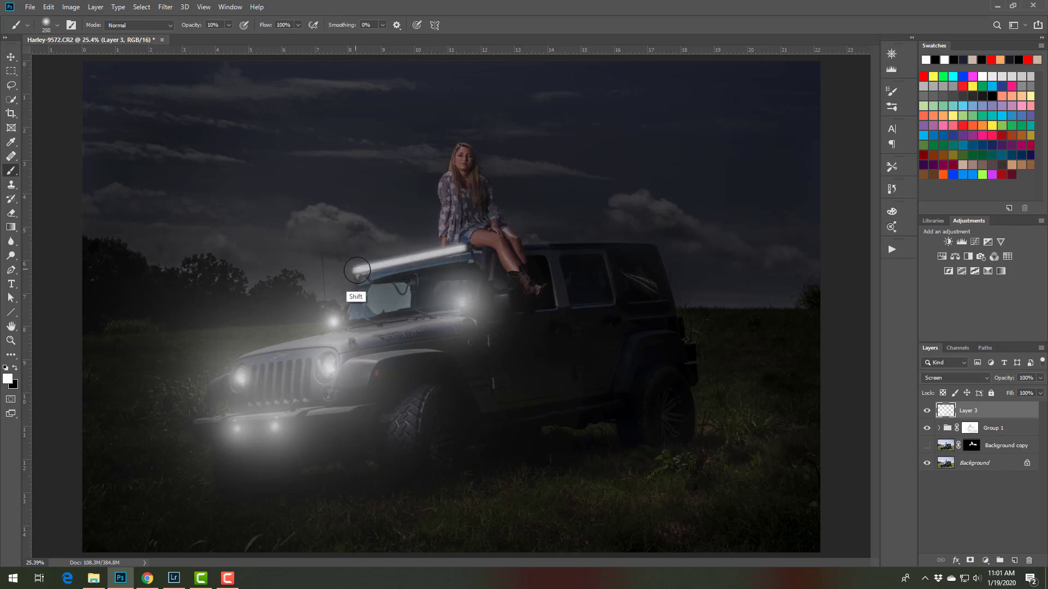
left_click(356, 267, "shift")
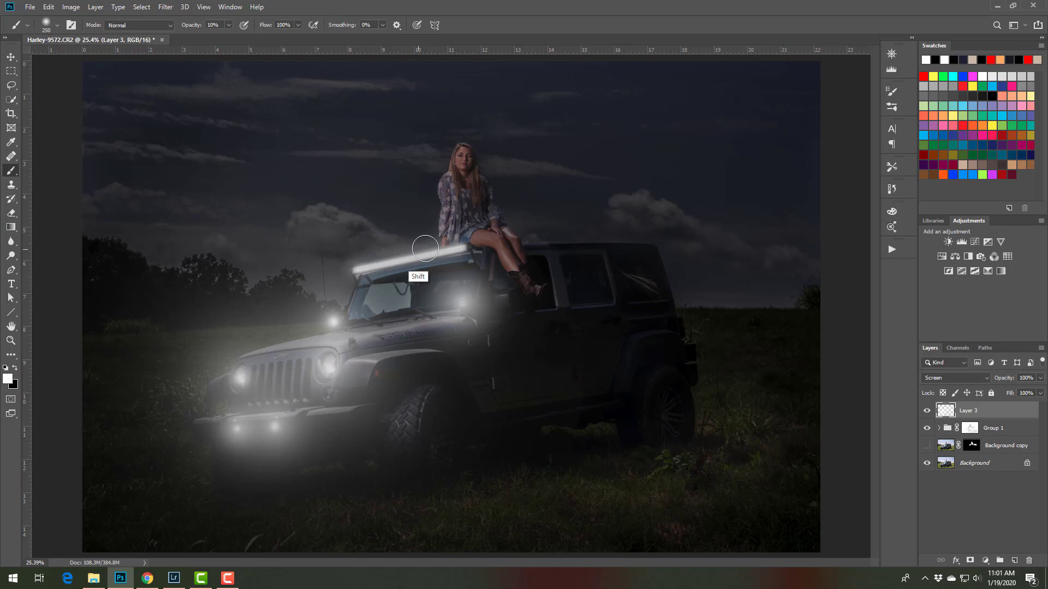
left_click(463, 248, "shift")
left_click(356, 271, "shift")
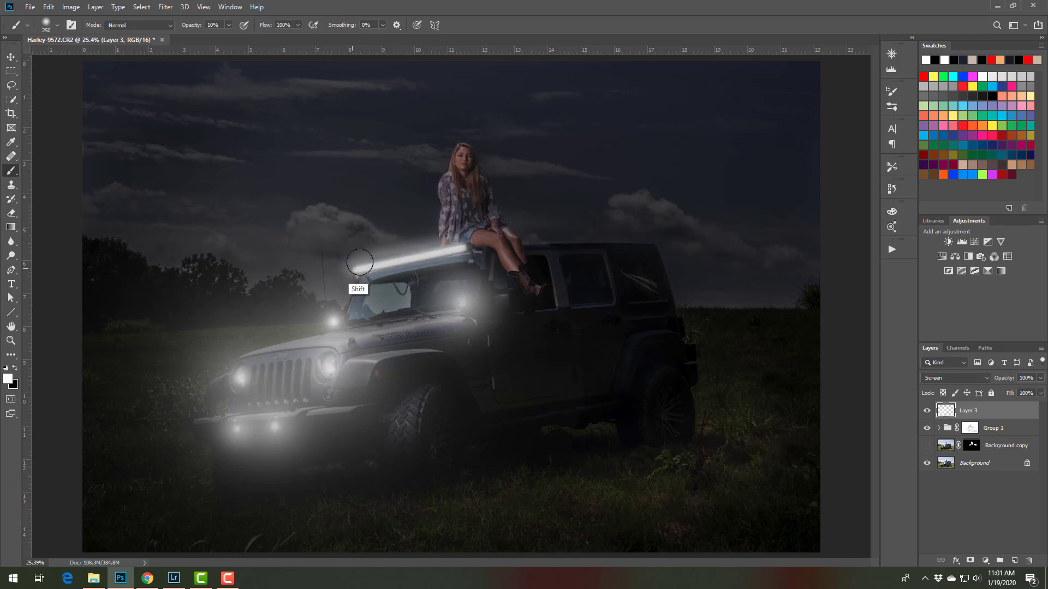
Spread a large soft white halo along the roof light bar, enlarging the brush from 900 px to 1600 px
key("bracketright")
key("bracketright")
key("bracketright")
key("bracketright")
key("bracketright")
key("bracketright")
key("bracketright")
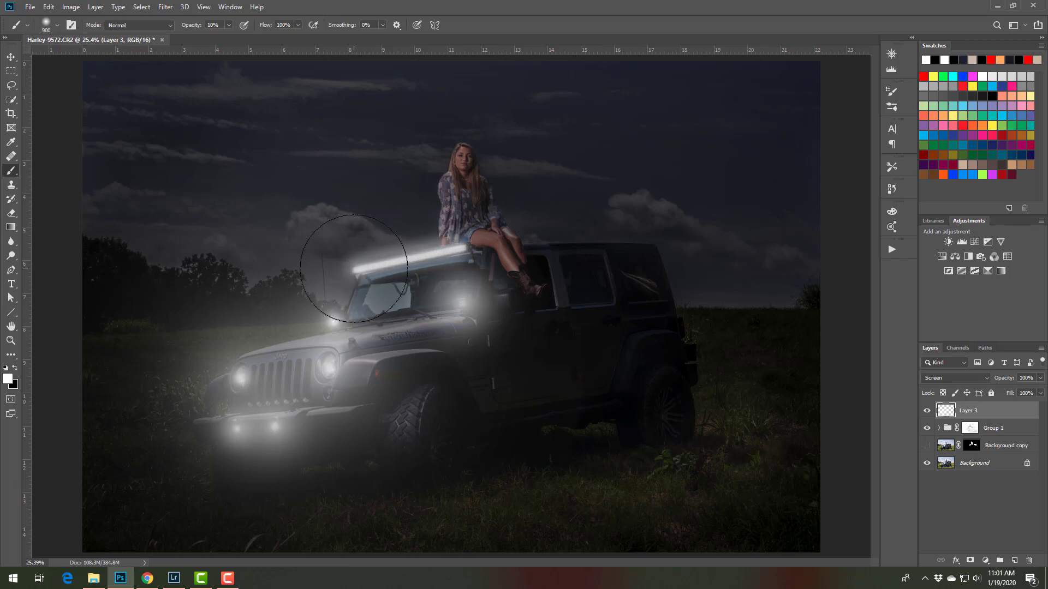
left_click(351, 271)
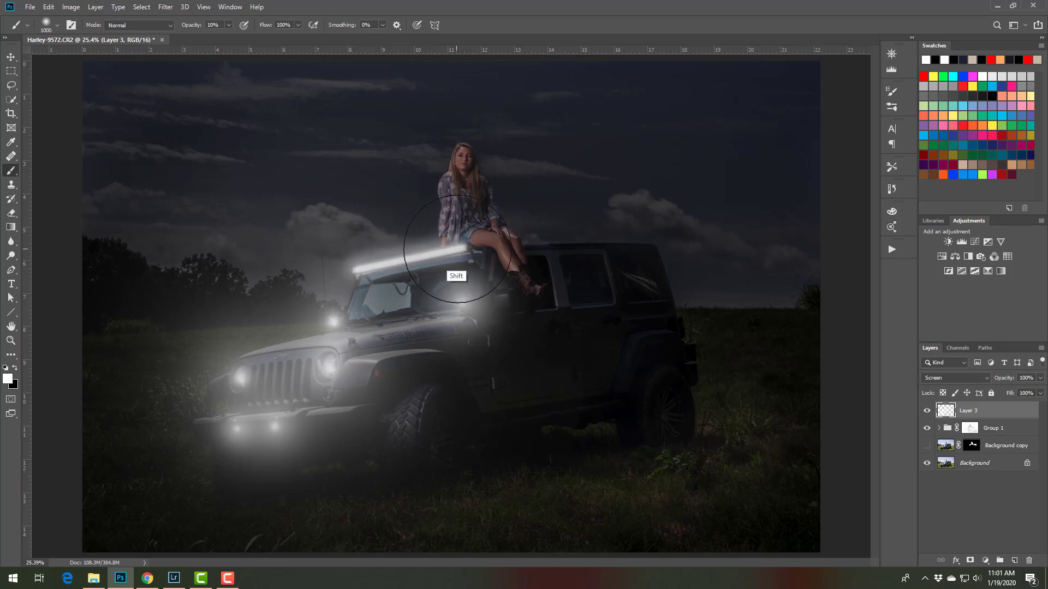
left_click(454, 249, "shift")
left_click(351, 268)
left_click(447, 255, "shift")
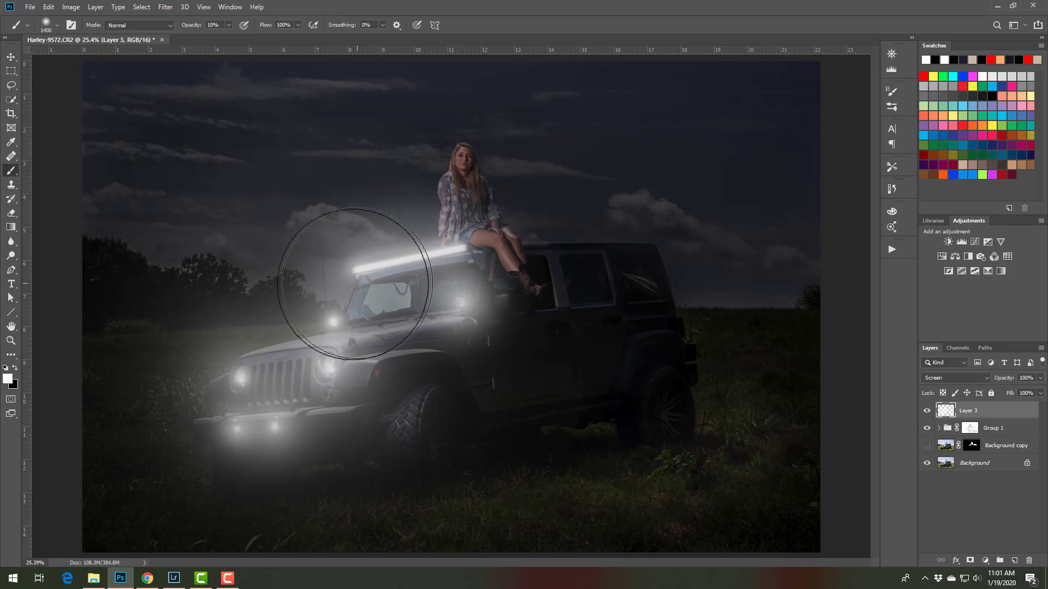
key("bracketright")
key("bracketright")
key("bracketright")
key("bracketright")
key("bracketright")
key("bracketright")
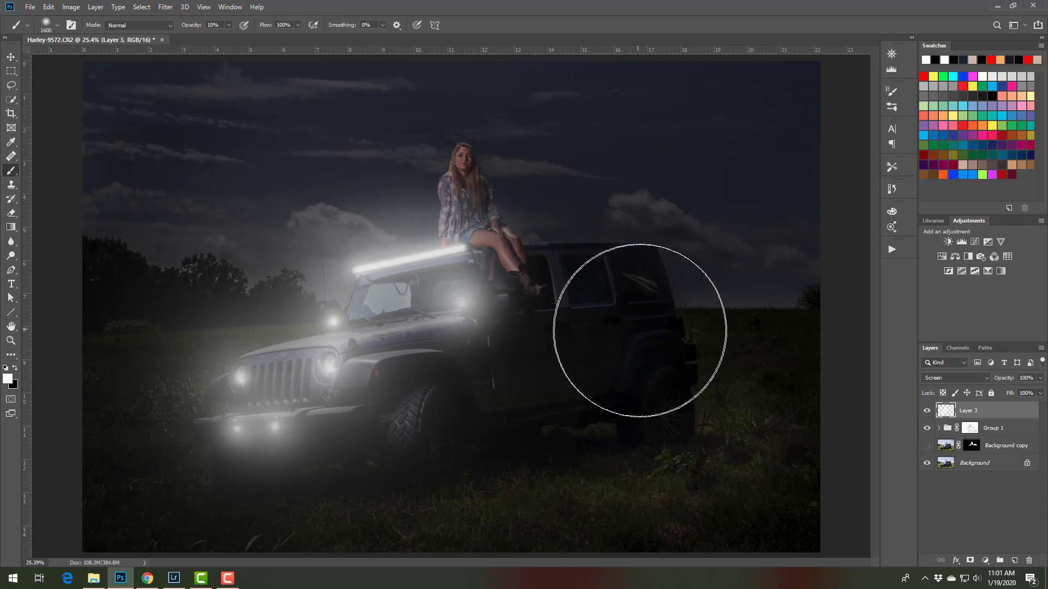
Paint the Jeep's rear taillight strip pure red with a 10 px brush at 10% opacity
key("bracketleft")
key("bracketleft")
key("bracketleft")
key("bracketleft")
key("bracketleft")
key("bracketleft")
key("bracketleft")
key("bracketleft")
key("bracketleft")
key("bracketleft")
key("bracketleft")
key("bracketleft")
key("bracketleft")
key("bracketleft")
key("bracketleft")
key("bracketleft")
key("bracketleft")
key("bracketleft")
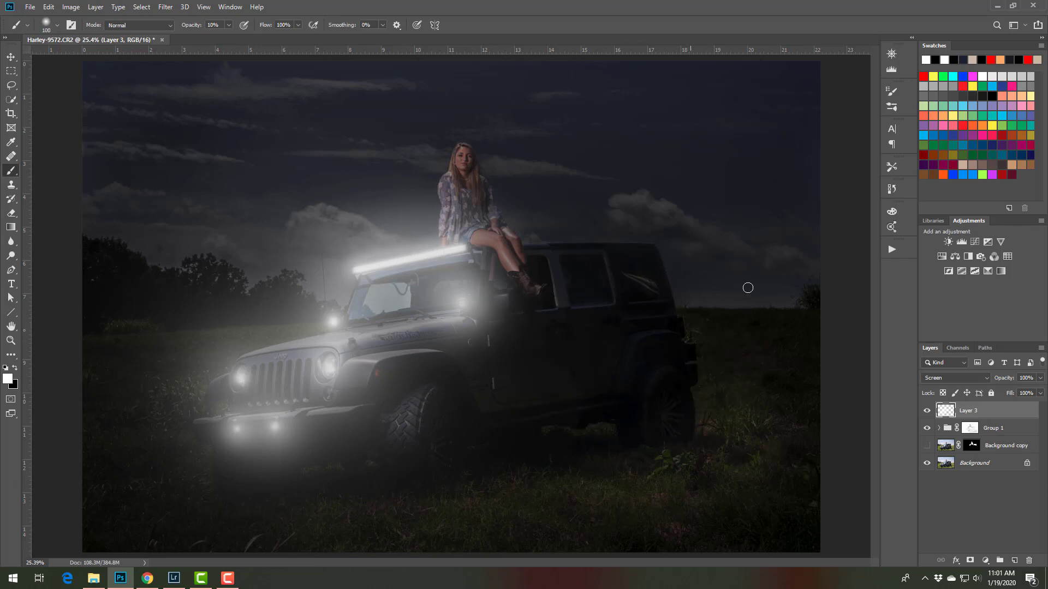
left_click(923, 76)
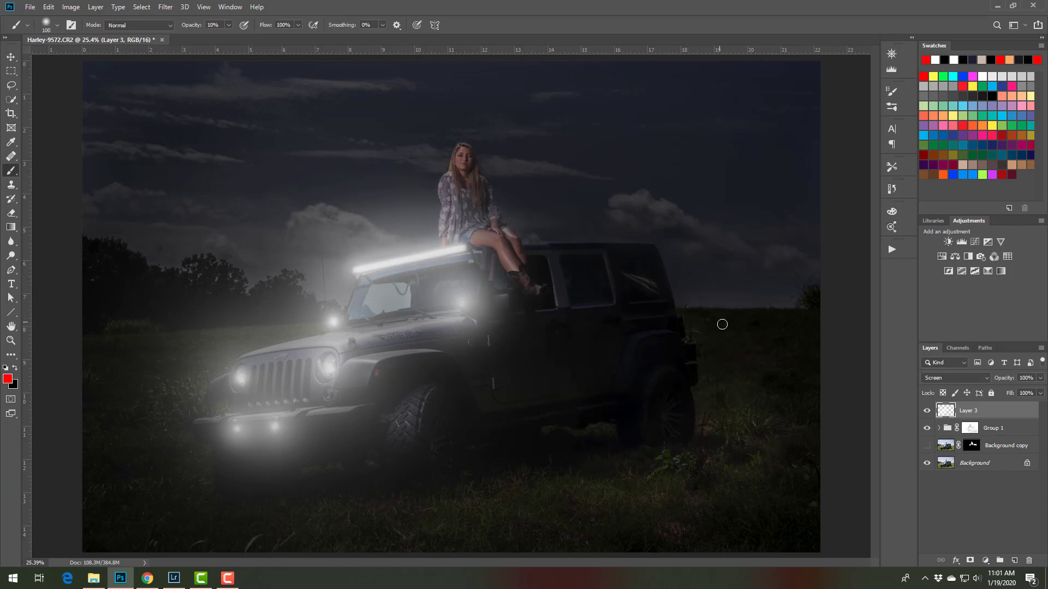
key("ctrl+plus")
key("ctrl+plus")
key("ctrl+plus")
key("ctrl+plus")
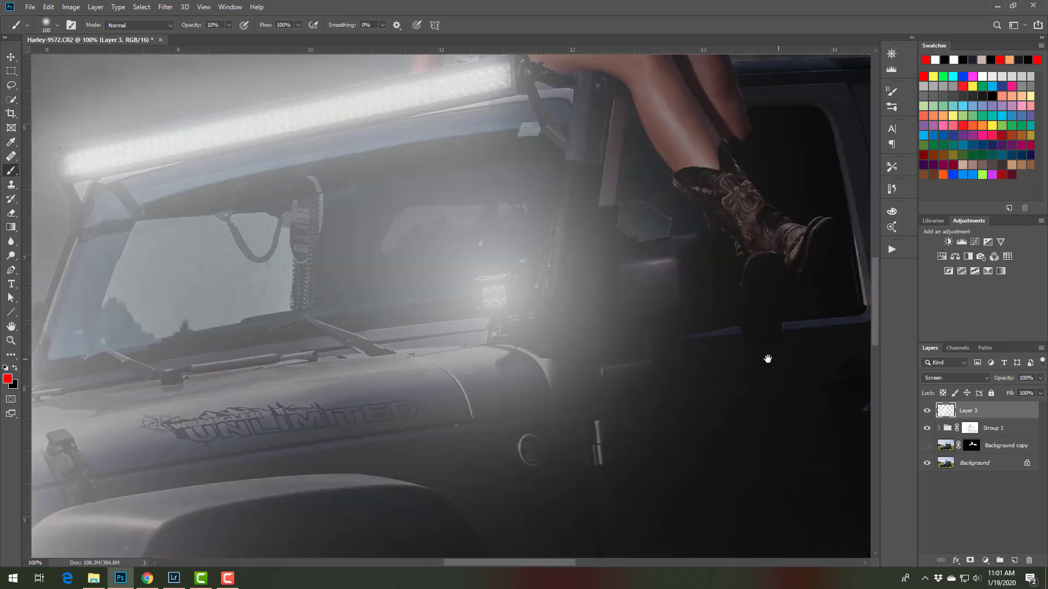
left_click_drag(767, 358, 176, 368)
left_click_drag(730, 373, 450, 318)
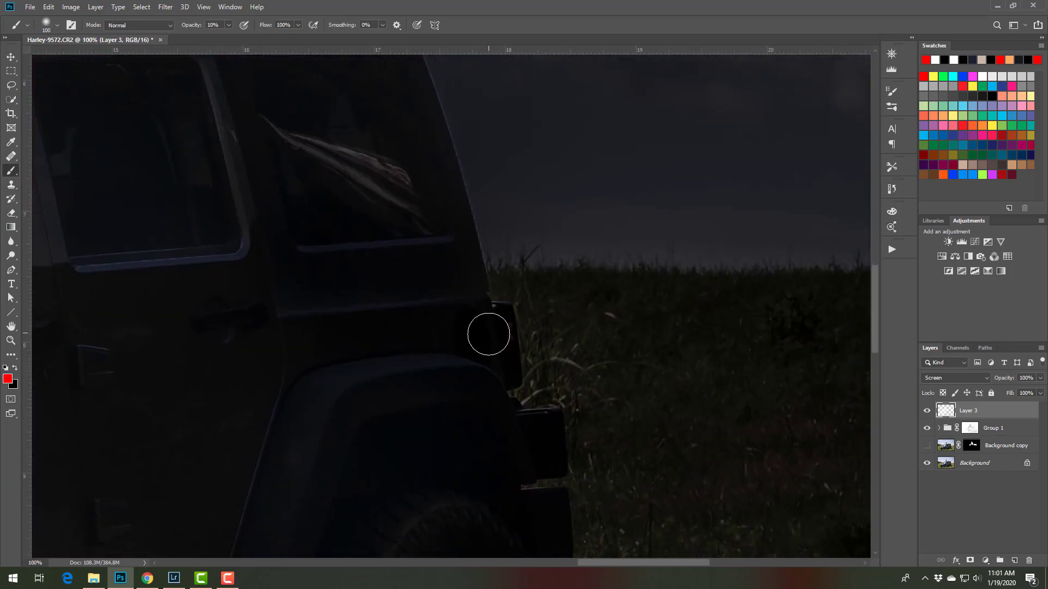
key("ctrl+plus")
key("ctrl+plus")
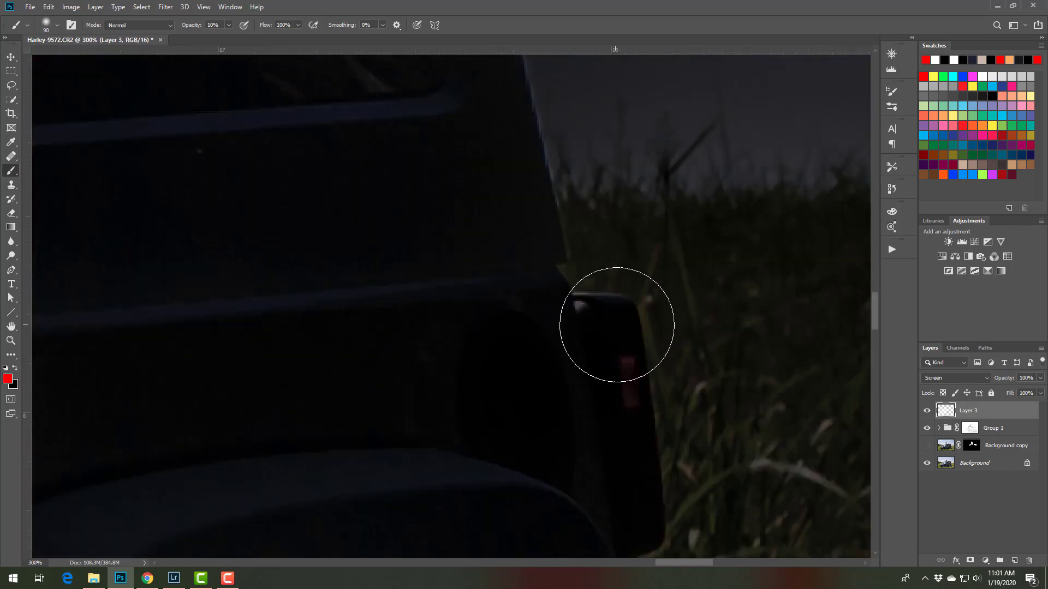
key("bracketleft")
key("bracketleft")
key("bracketleft")
key("bracketleft")
key("bracketleft")
key("bracketleft")
key("bracketleft")
key("bracketleft")
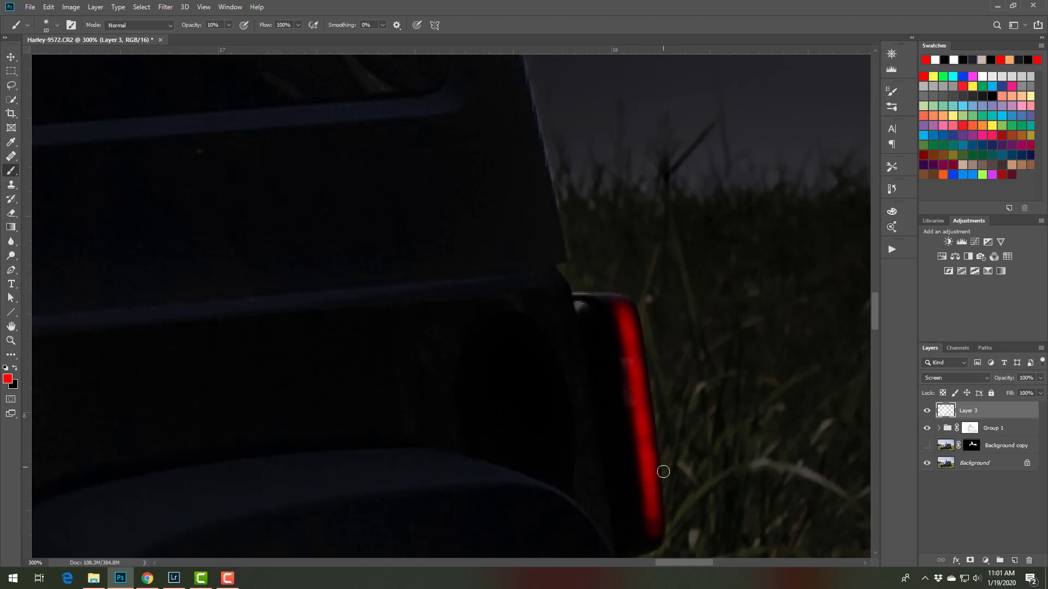
Paint a close red glow around the taillight, enlarging the brush to 80 px
key("ctrl+minus")
key("ctrl+minus")
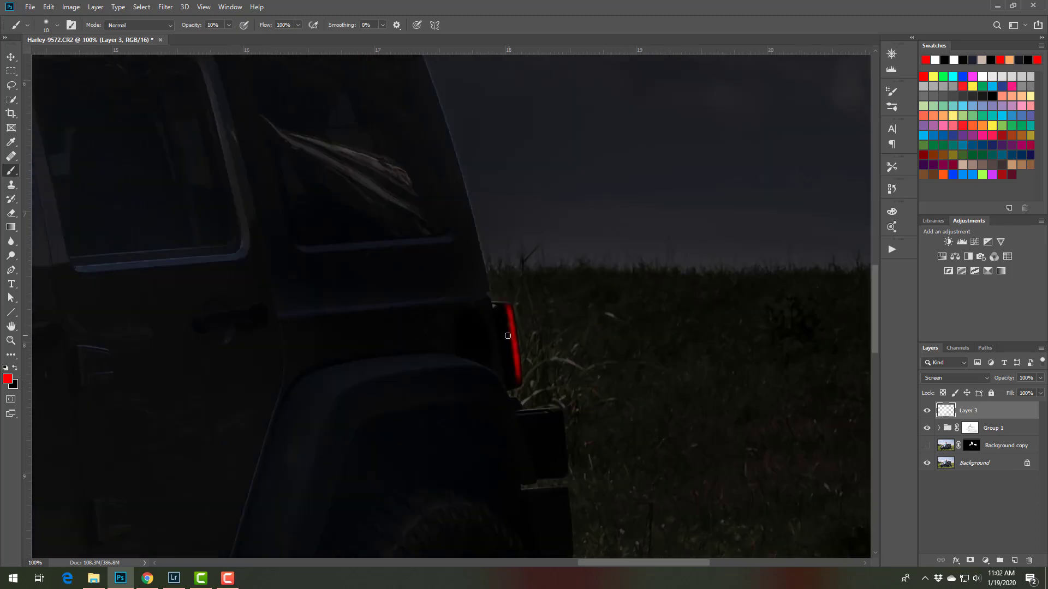
key("bracketright")
key("bracketright")
left_click_drag(505, 304, 506, 374)
key("bracketright")
key("bracketright")
key("bracketright")
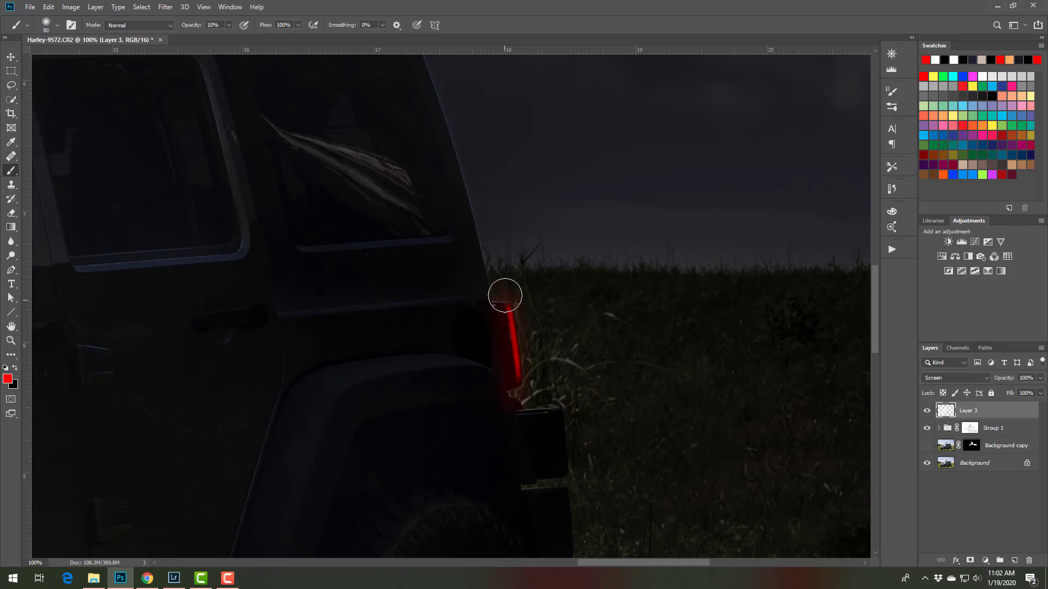
left_click_drag(501, 292, 516, 373)
Spread a wider red glow from the taillight over the rear body and grass, enlarging the brush to 400 px
key("bracketright")
key("bracketright")
key("bracketright")
key("bracketright")
key("bracketright")
key("bracketright")
key("bracketright")
key("bracketright")
mouse_move(519, 299)
left_mouse_down()
mouse_move(535, 368)
mouse_move(532, 435)
left_mouse_up()
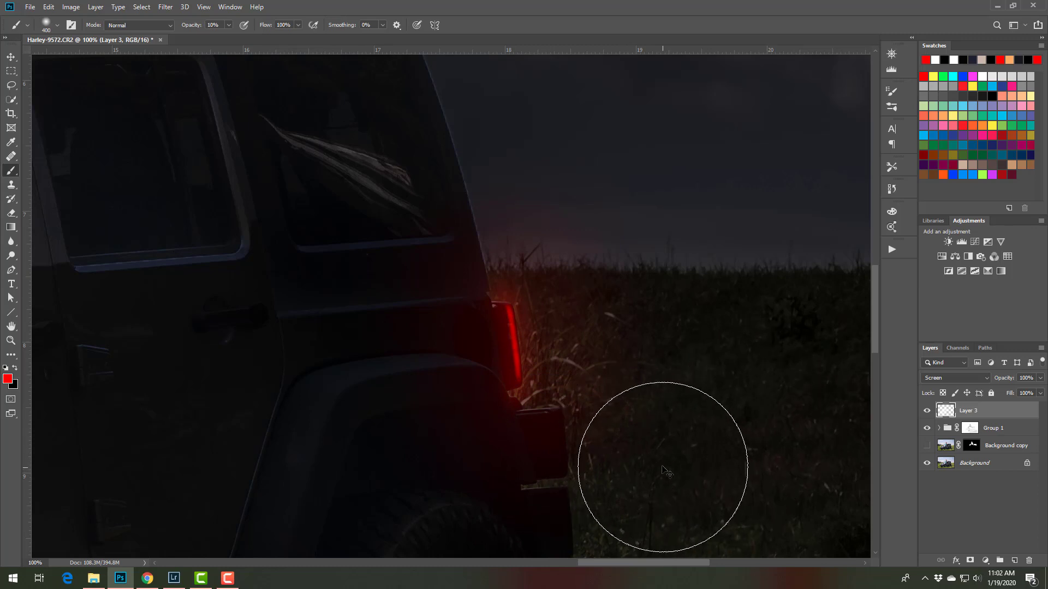
Paint a light orange glow on the front fender's side marker light, growing the brush from 60 px to 600 px
key("ctrl+minus")
key("ctrl+minus")
key("ctrl+minus")
left_click_drag(343, 405, 705, 387)
key("bracketleft")
key("bracketleft")
key("bracketleft")
key("bracketleft")
key("bracketleft")
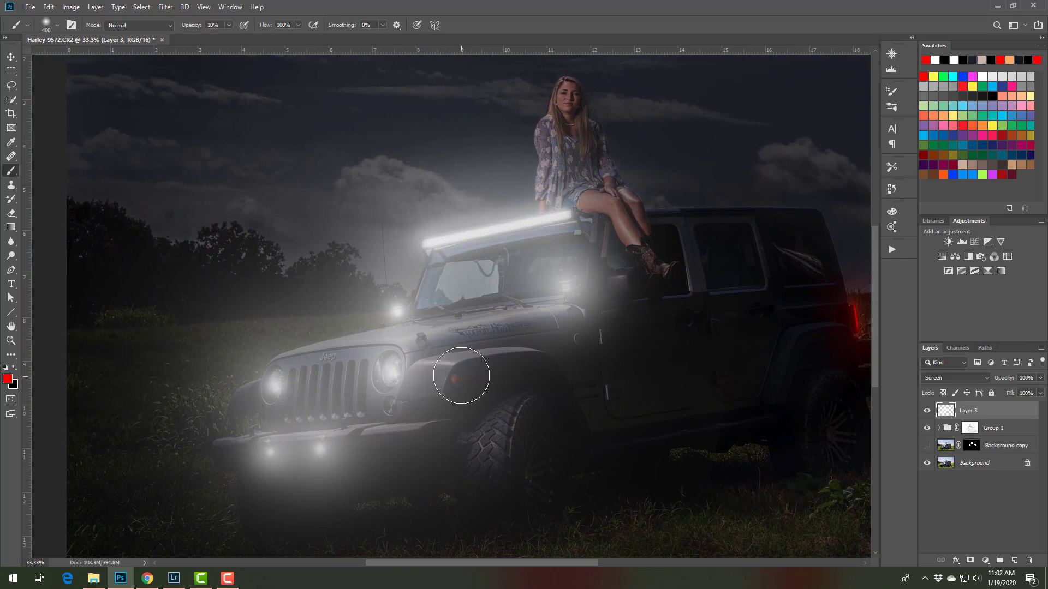
left_click(919, 116)
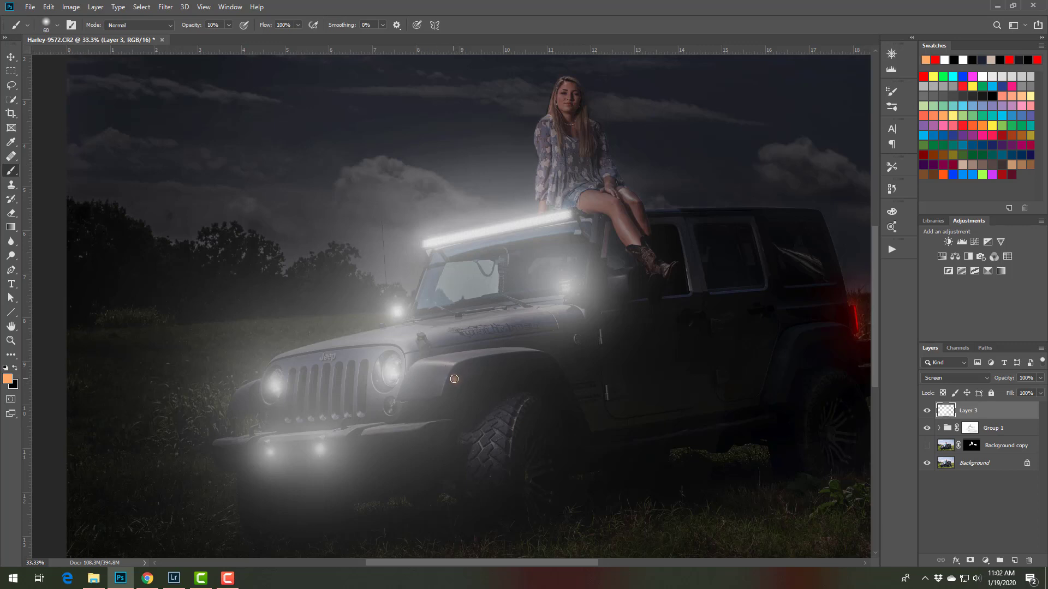
key("bracketright")
key("bracketright")
key("bracketright")
key("bracketright")
key("bracketright")
key("bracketright")
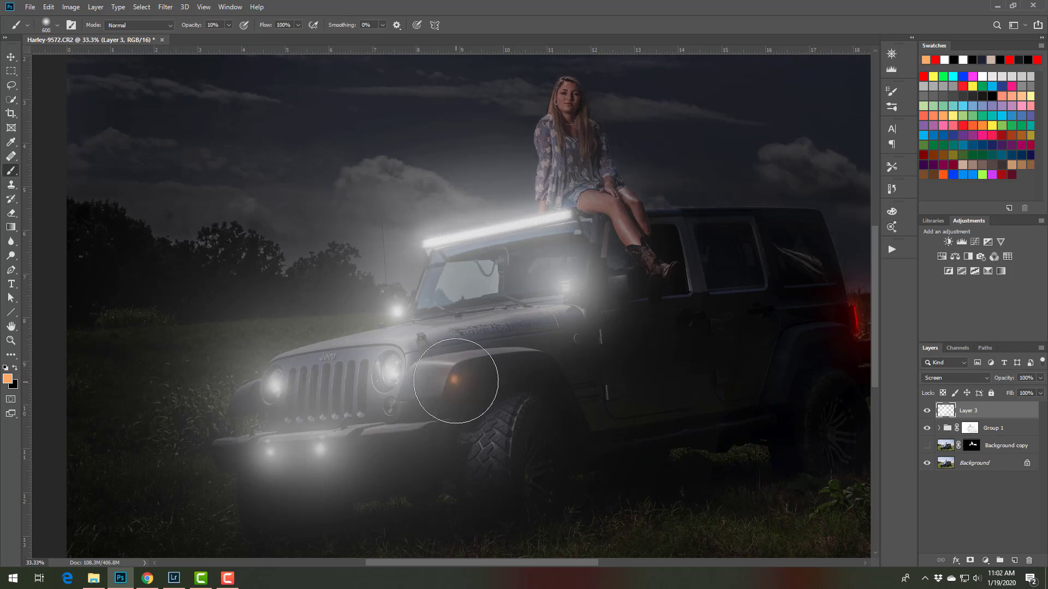
Add a new layer above the glow layer and set the foreground colour to white
key("ctrl+minus")
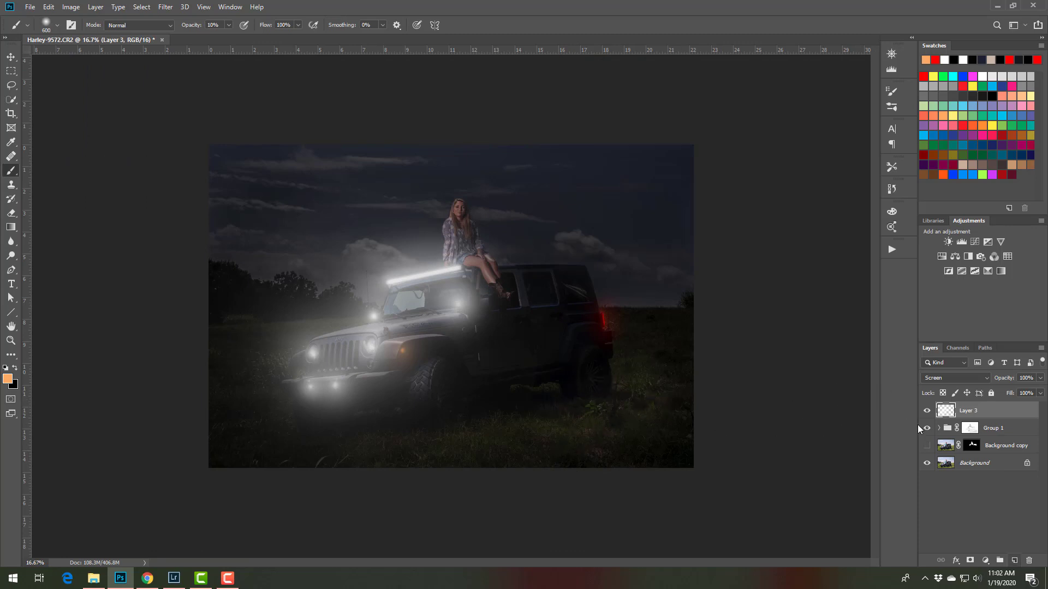
left_click(1015, 560)
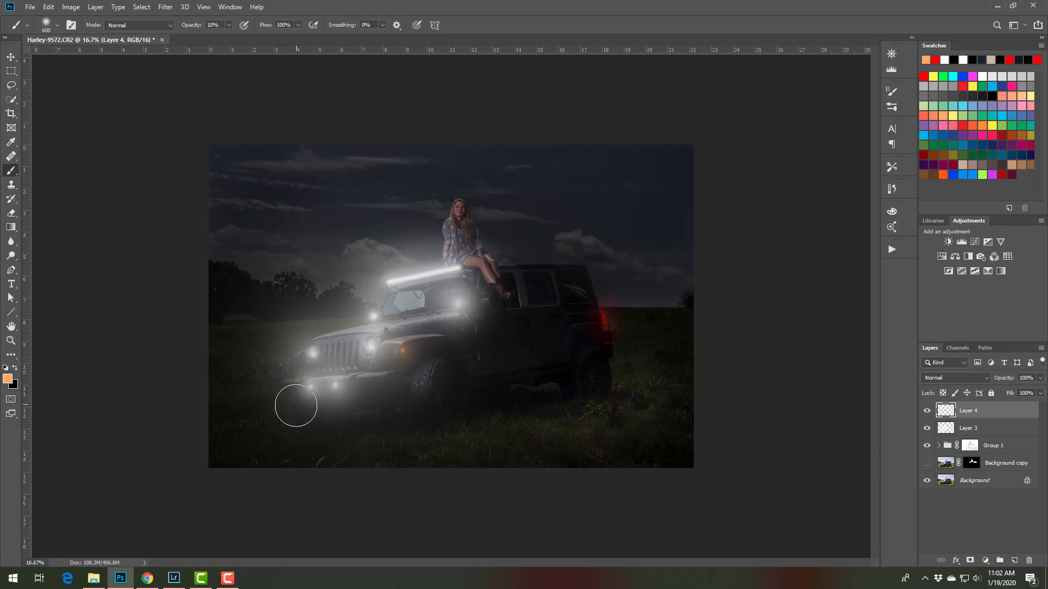
key("bracketright")
key("bracketright")
Brush a broad, faint white haze over the trees and field in front of the Jeep at 10% opacity
key("bracketright")
key("bracketright")
key("bracketright")
key("bracketright")
key("bracketright")
key("bracketright")
key("bracketright")
left_click(5, 369)
left_click(15, 368)
key("bracketright")
key("bracketright")
key("bracketright")
key("bracketright")
key("bracketright")
mouse_move(262, 308)
left_mouse_down()
mouse_move(343, 302)
mouse_move(314, 297)
mouse_move(235, 318)
left_mouse_up()
Build up white haze along the tree line and ahead of the bumper, reducing the brush to 1000 px and 700 px
key("bracketleft")
key("bracketleft")
key("bracketleft")
key("bracketleft")
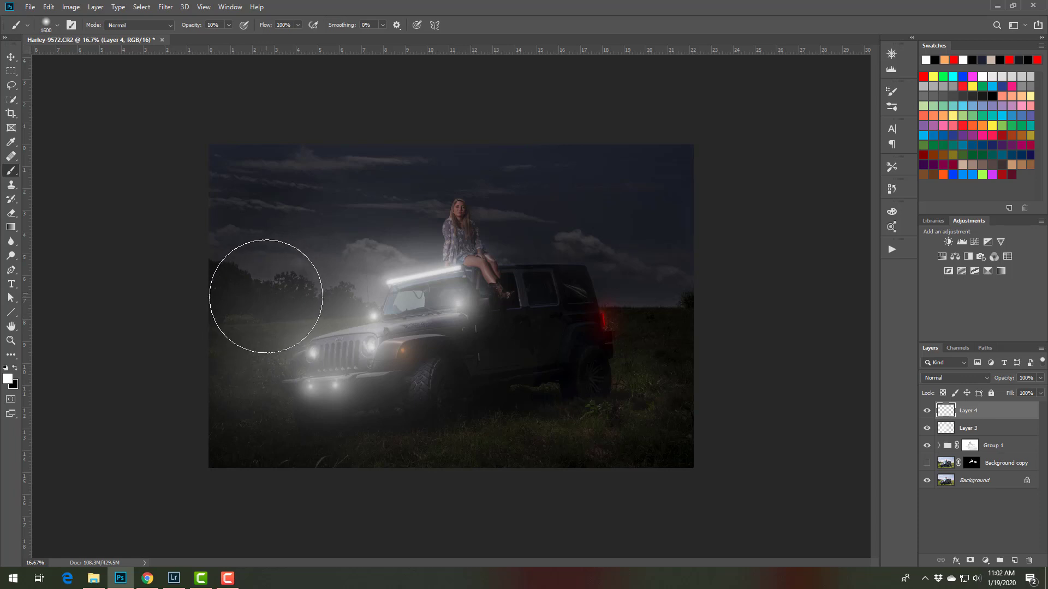
key("bracketleft")
key("bracketleft")
key("bracketleft")
key("bracketleft")
key("bracketleft")
key("bracketleft")
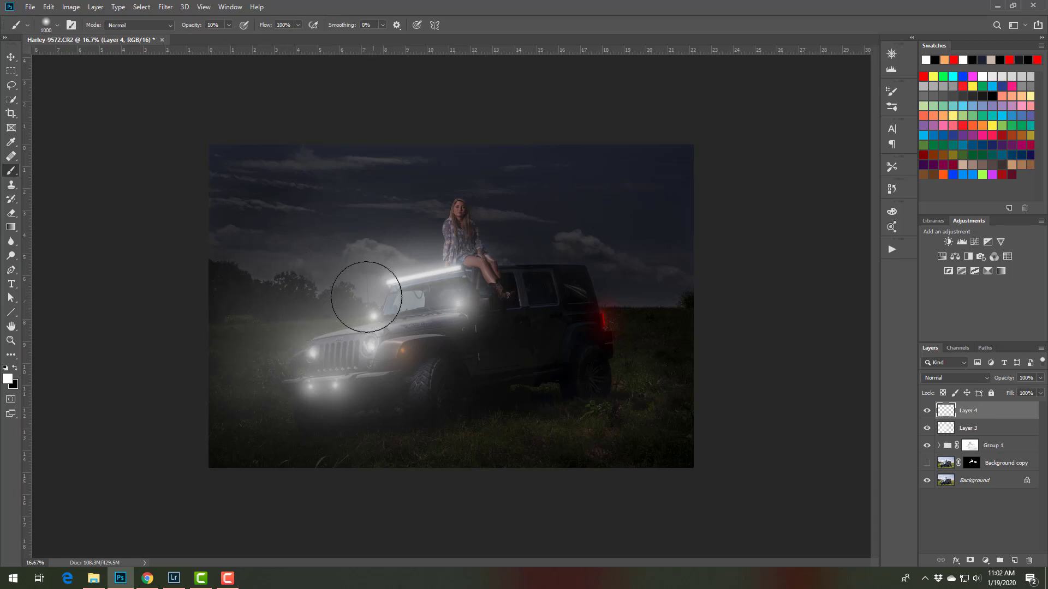
mouse_move(362, 300)
left_mouse_down()
mouse_move(120, 331)
mouse_move(237, 304)
left_mouse_up()
left_click_drag(364, 371, 10, 433)
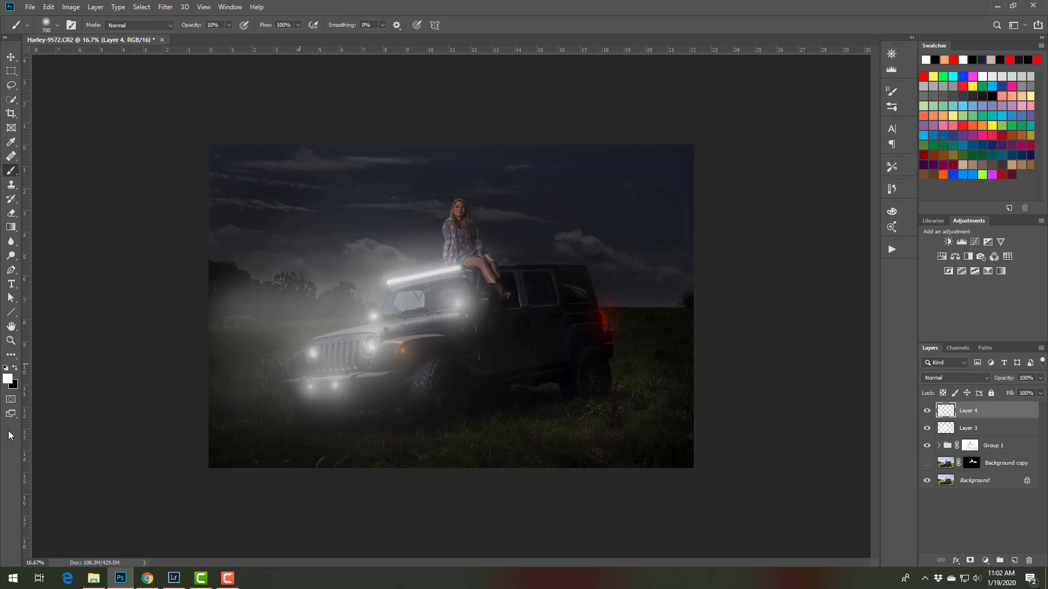
left_click_drag(356, 385, 29, 431)
Thicken the white haze over the field ahead of the headlights, enlarging the brush from 800 px to 1100 px
key("bracketright")
key("bracketright")
key("bracketright")
key("bracketright")
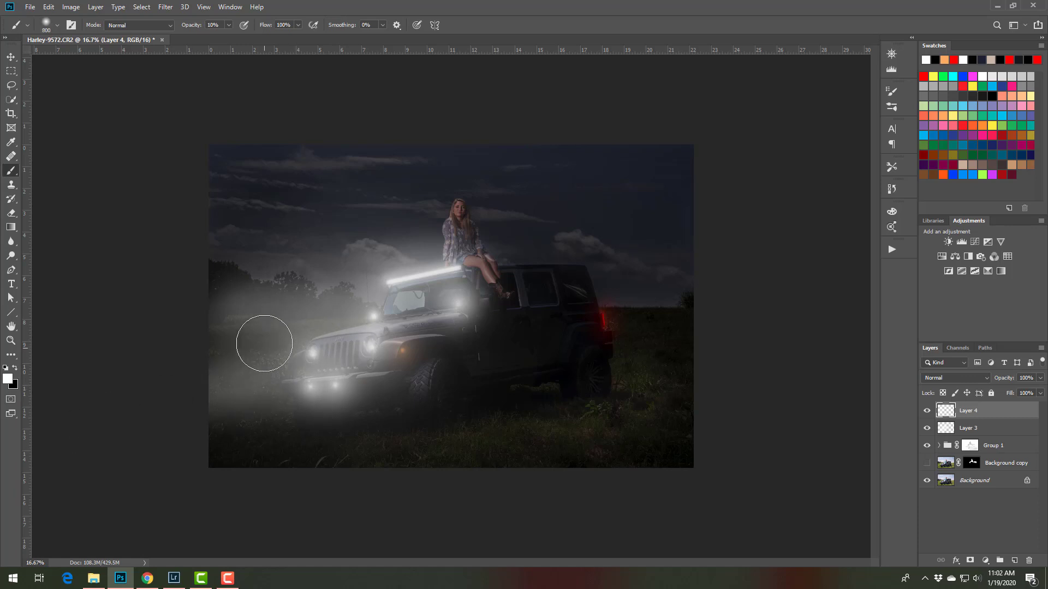
left_click_drag(262, 349, 129, 354)
mouse_move(300, 300)
left_mouse_down()
mouse_move(231, 299)
mouse_move(2, 476)
left_mouse_up()
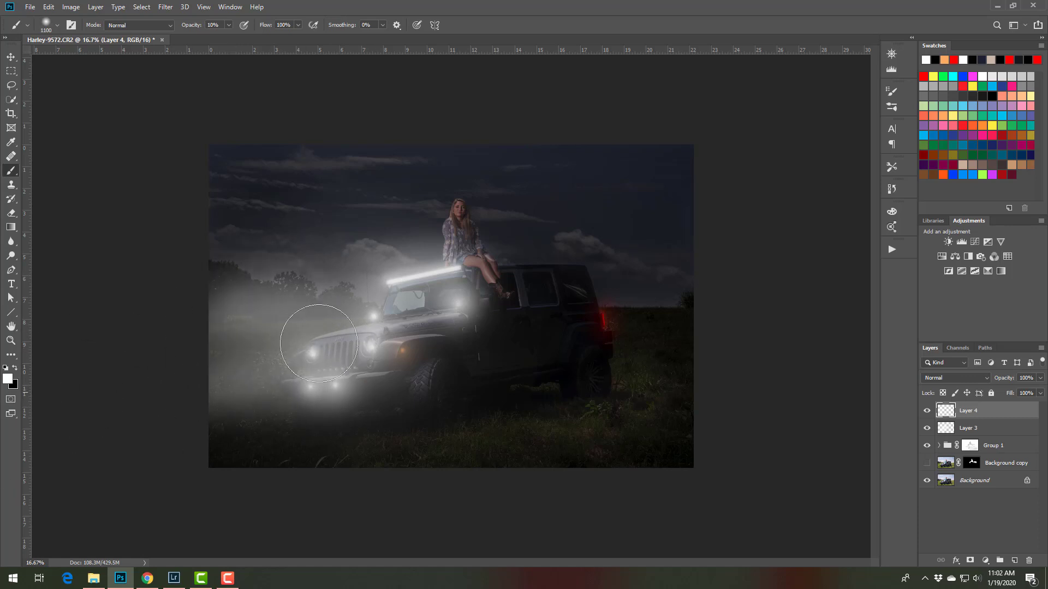
mouse_move(440, 339)
left_mouse_down()
mouse_move(203, 415)
mouse_move(10, 516)
left_mouse_up()
left_click_drag(322, 391, 169, 524)
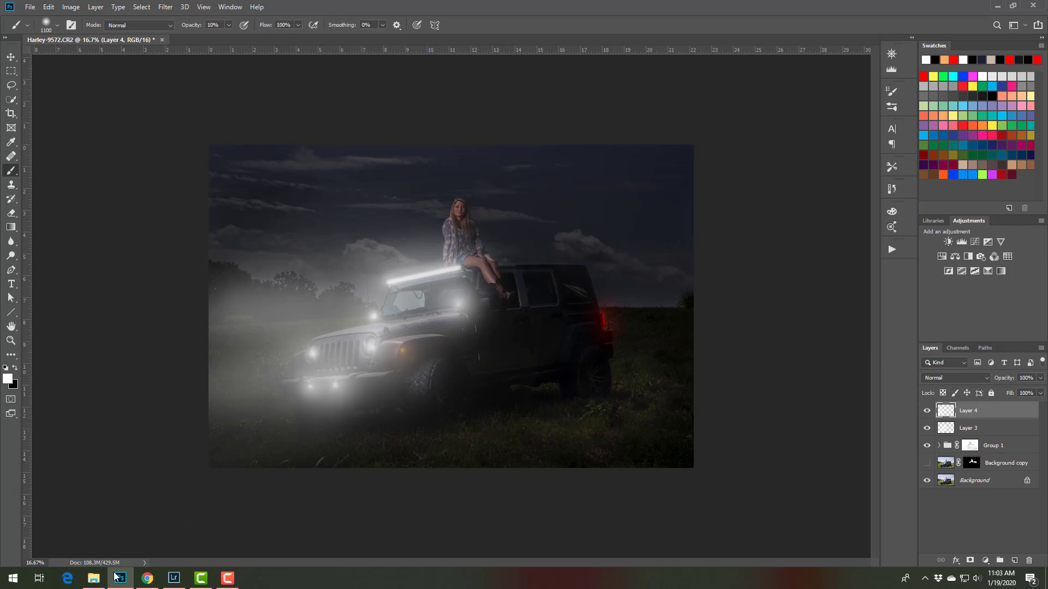
Place the smoke image _MG_8883 from the Fog image folder into the Jeep photo as the topmost layer
left_click(94, 579)
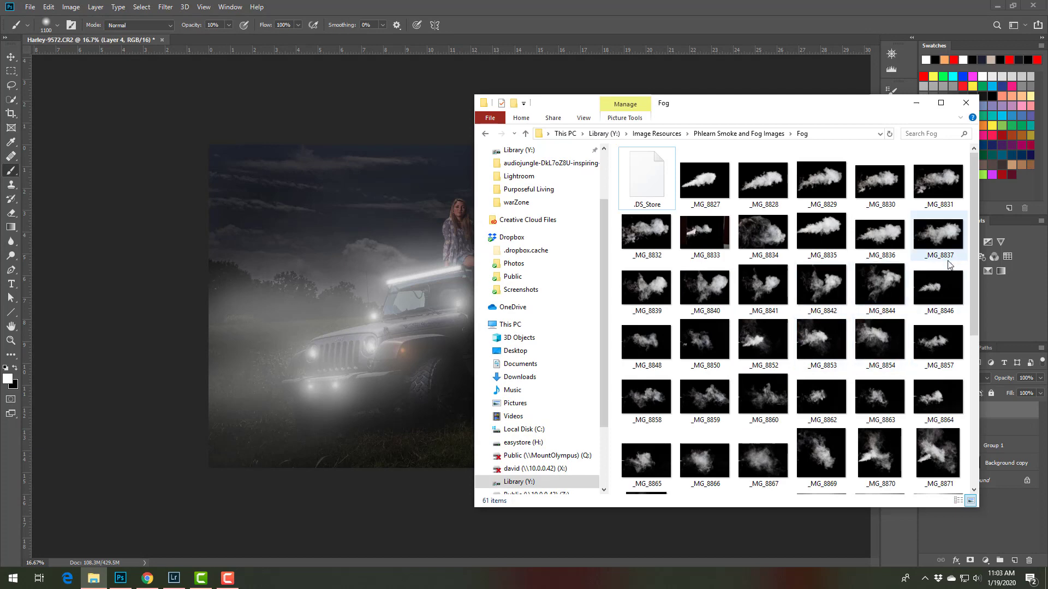
left_click_drag(974, 271, 967, 367)
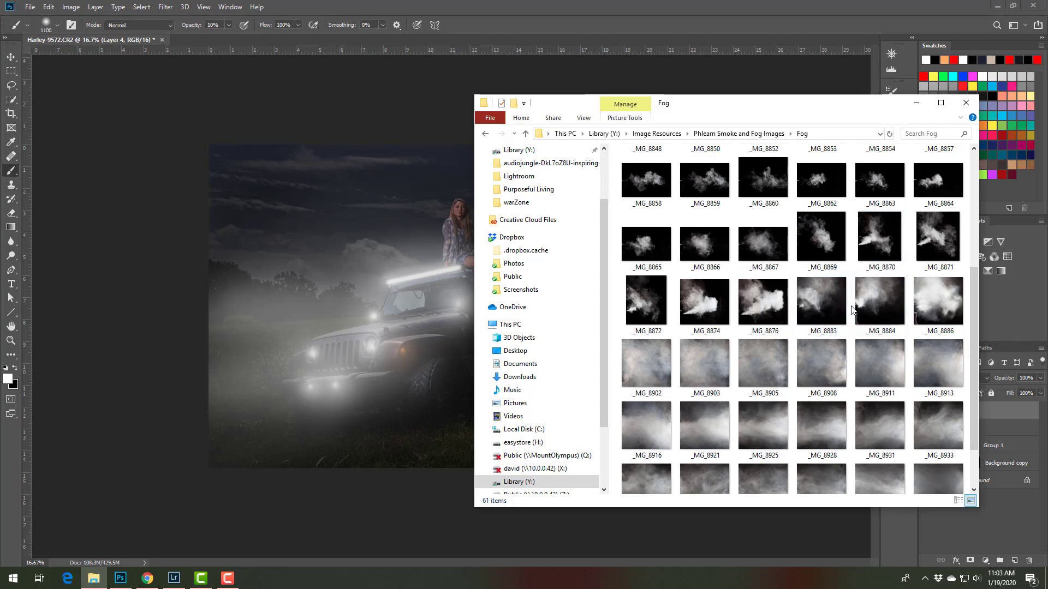
left_click_drag(825, 305, 310, 336)
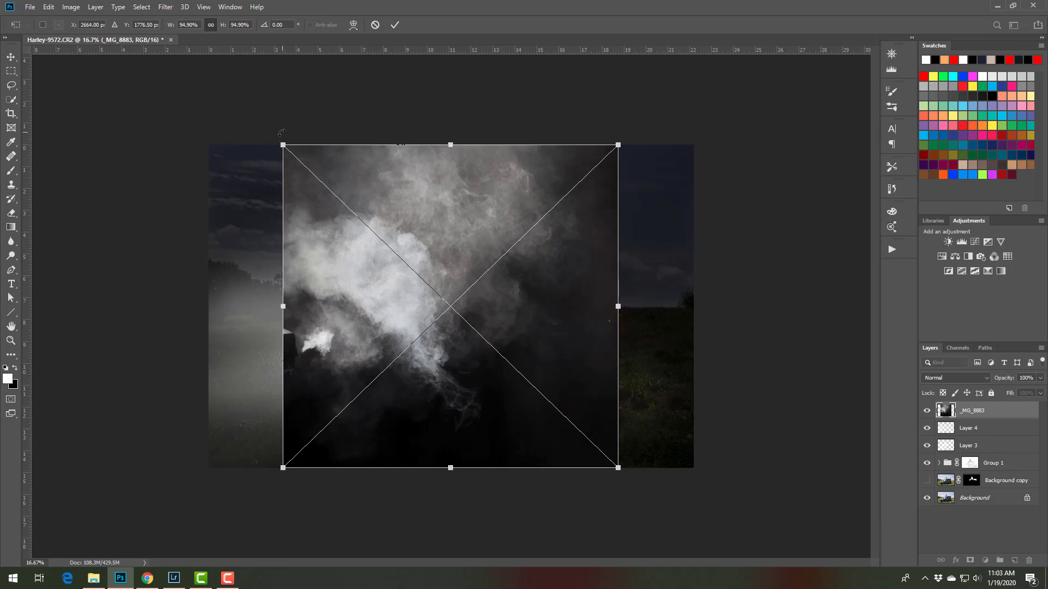
Rotate the smoke image to about -49° at about 123% scale and position it over the headlight side of the photo
left_click_drag(281, 132, 93, 412)
left_click_drag(358, 397, 376, 440)
left_click_drag(360, 254, 385, 247)
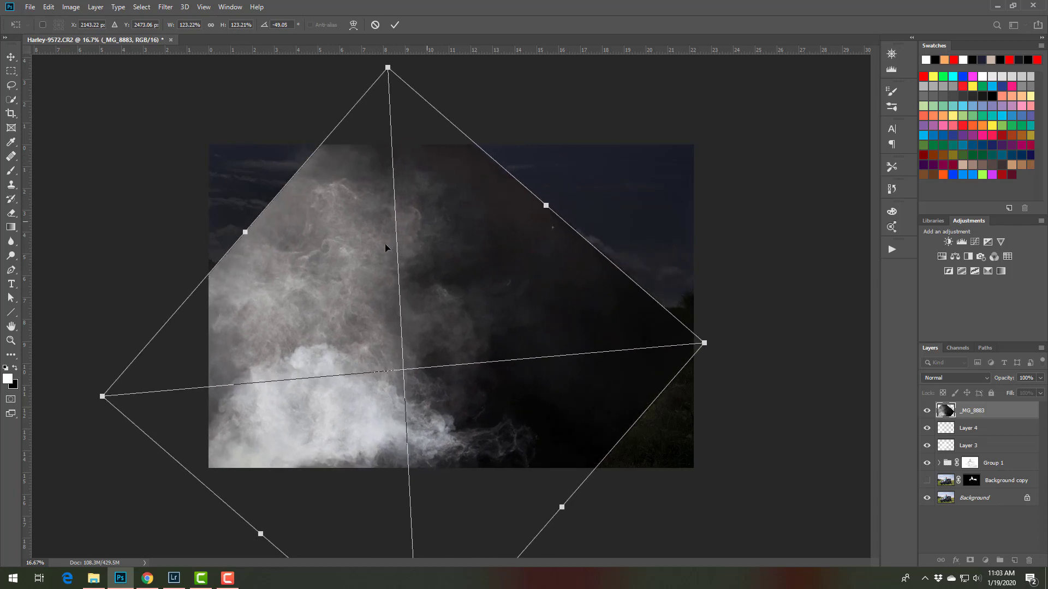
left_click_drag(308, 344, 314, 322)
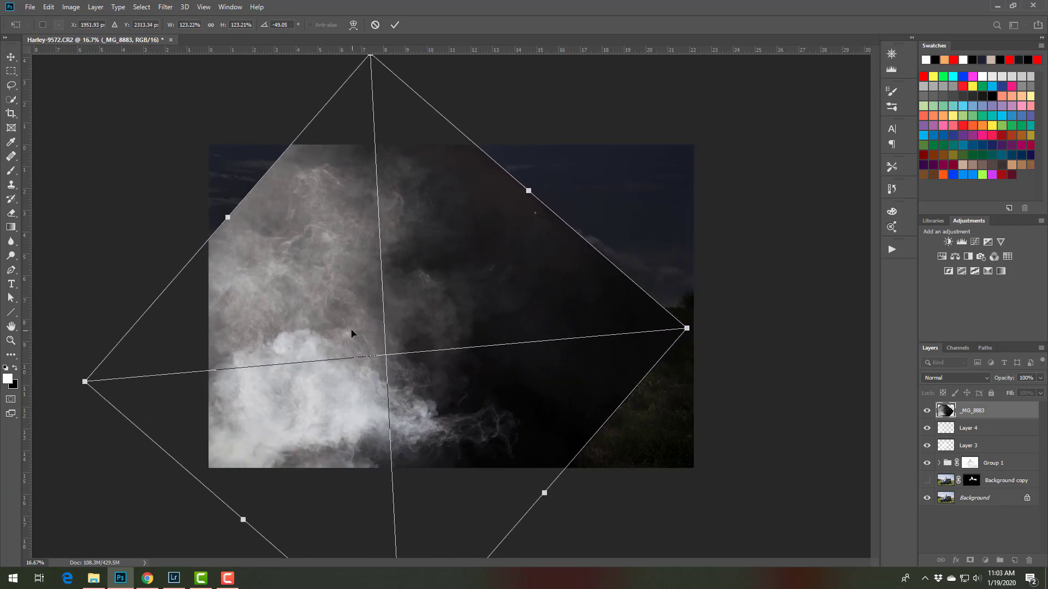
key("b")
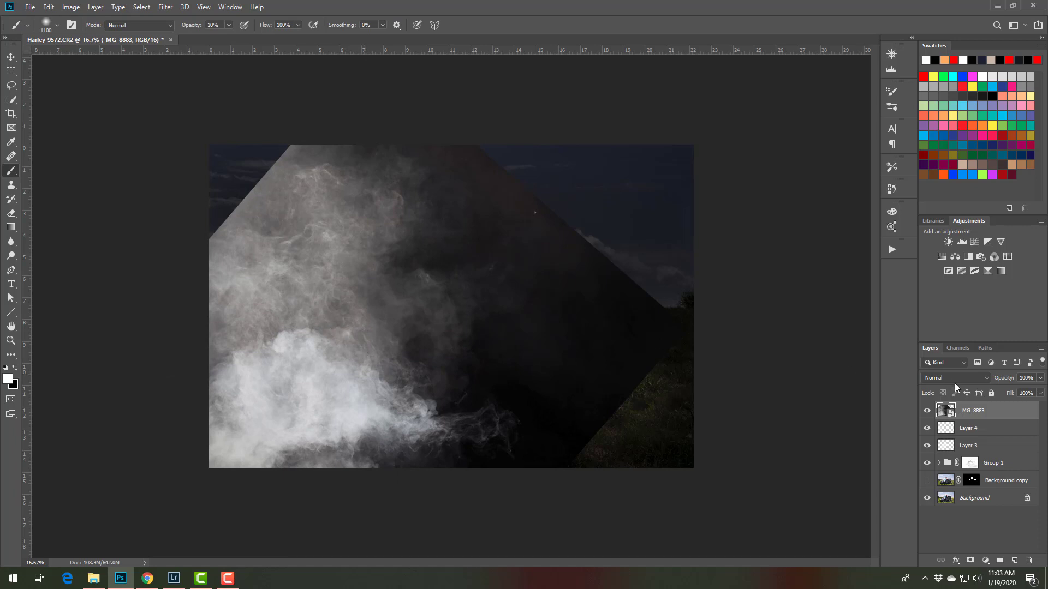
Add a mask to Layer 4, fill it from the _MG_8883 layer with Apply Image in Multiply blending, and hide the smoke layer
left_click(966, 430)
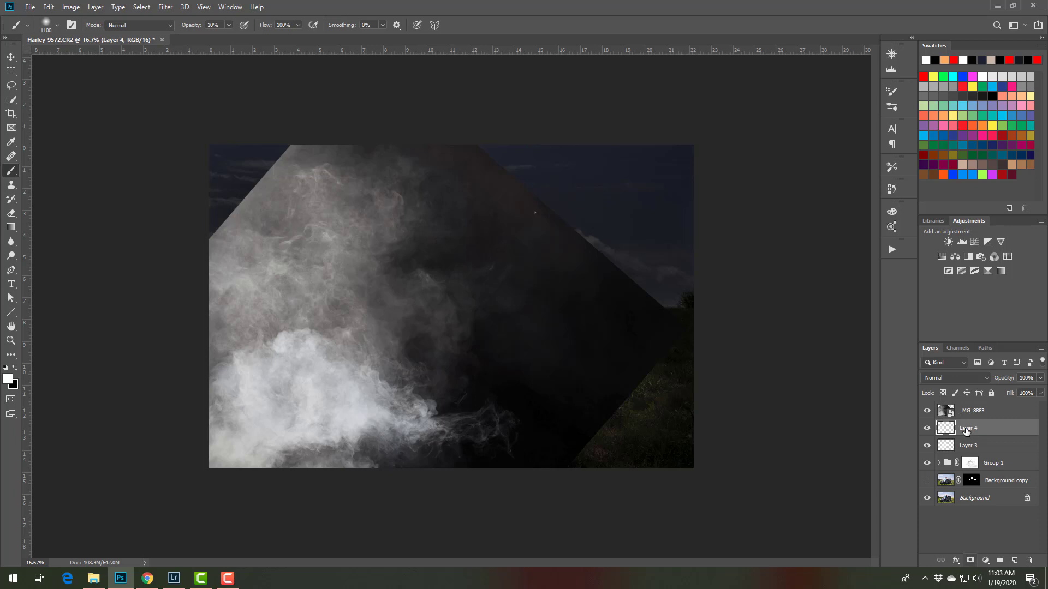
left_click(971, 560)
left_click(67, 8)
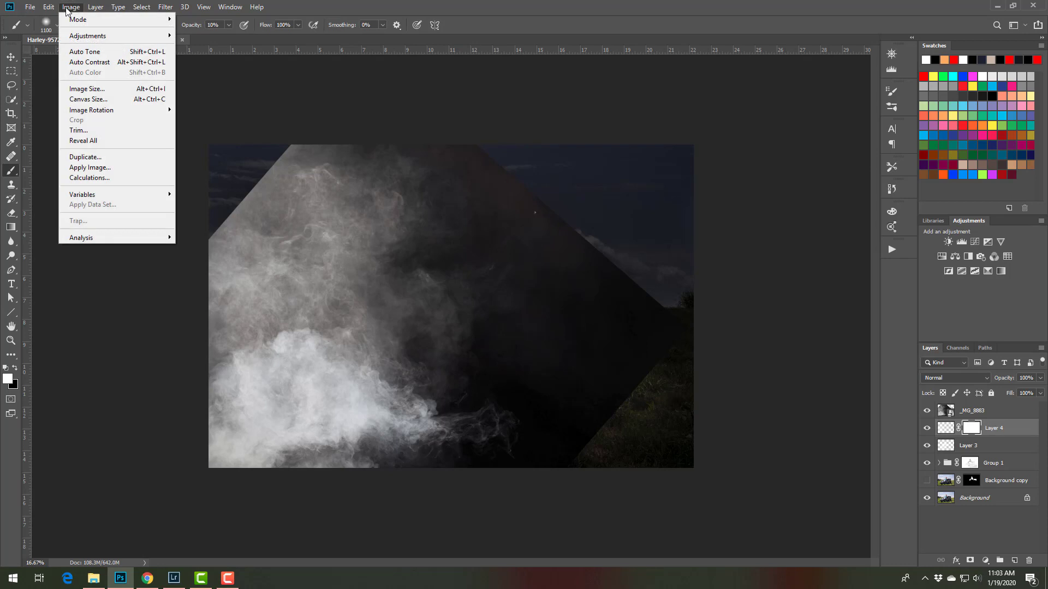
left_click(86, 168)
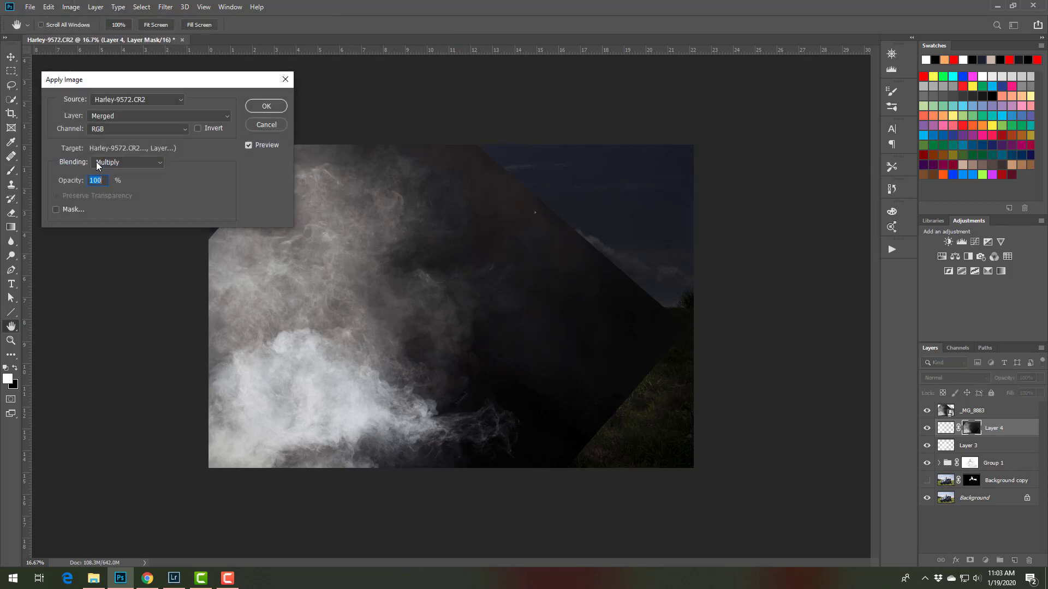
left_click(116, 114)
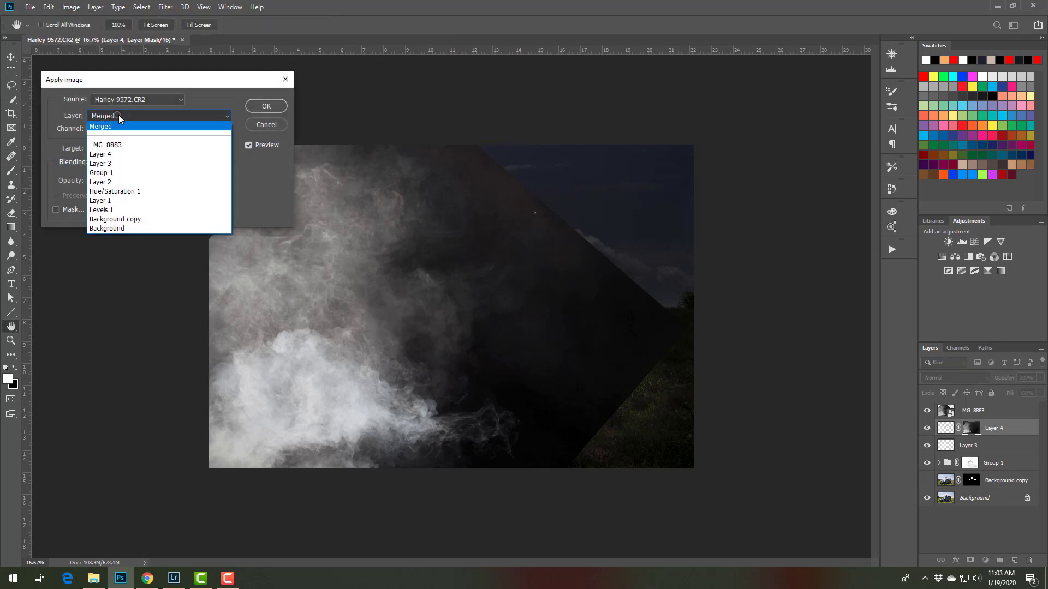
left_click(115, 146)
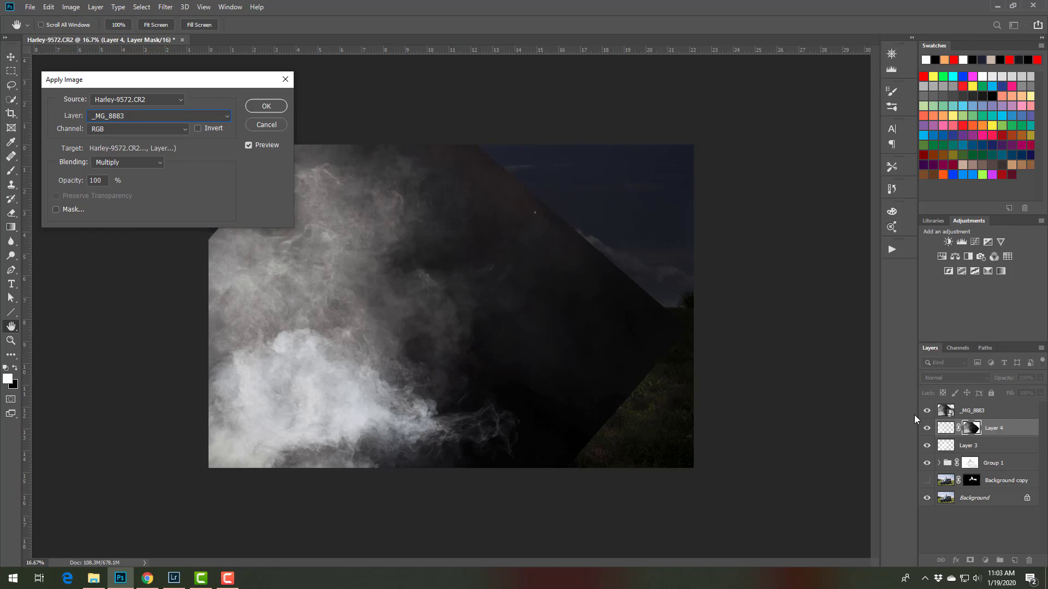
left_click(272, 111)
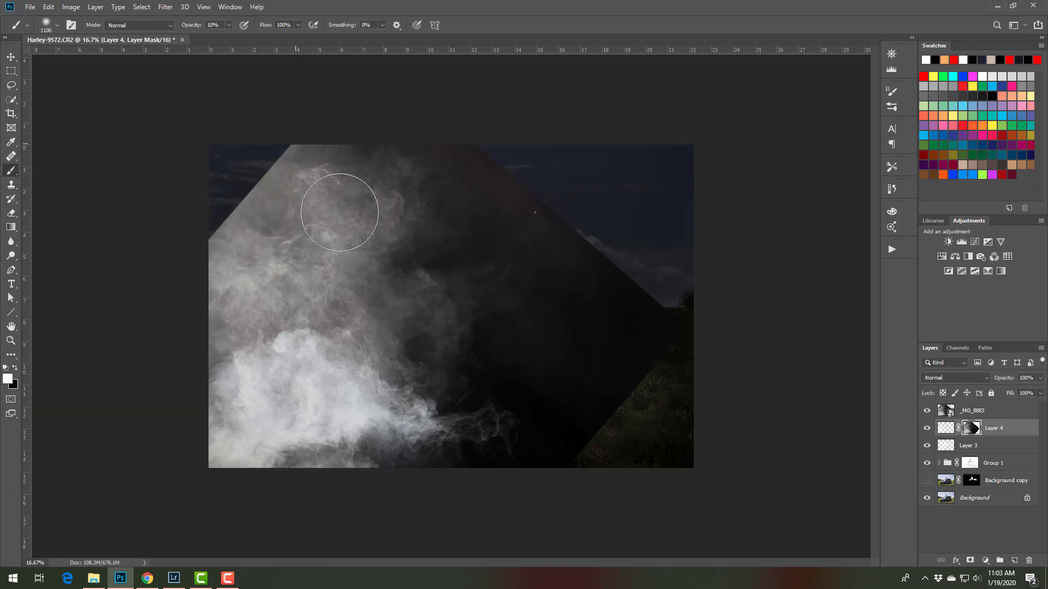
left_click(927, 412)
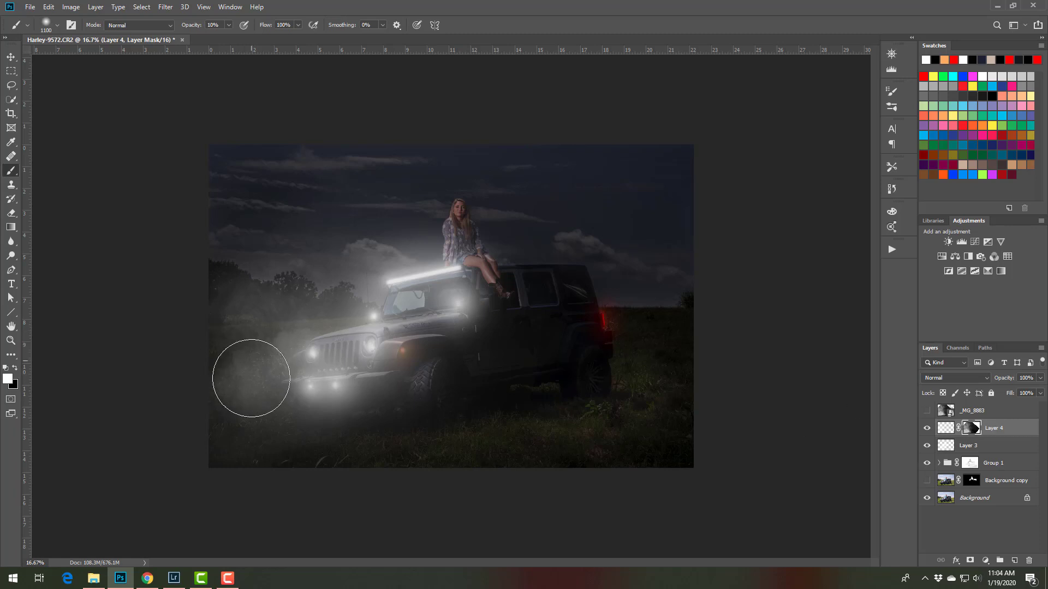
Adjust the Layer 4 mask with Levels: input levels 29, 0.52, 209 and output levels 117 and 226
left_click(71, 7)
mouse_move(80, 40)
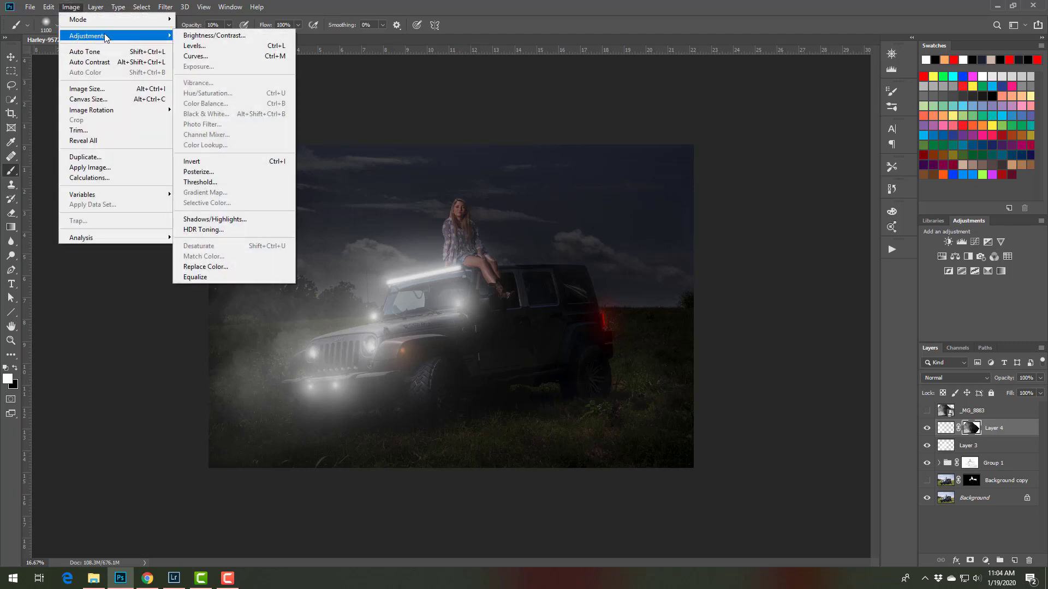
left_click(195, 47)
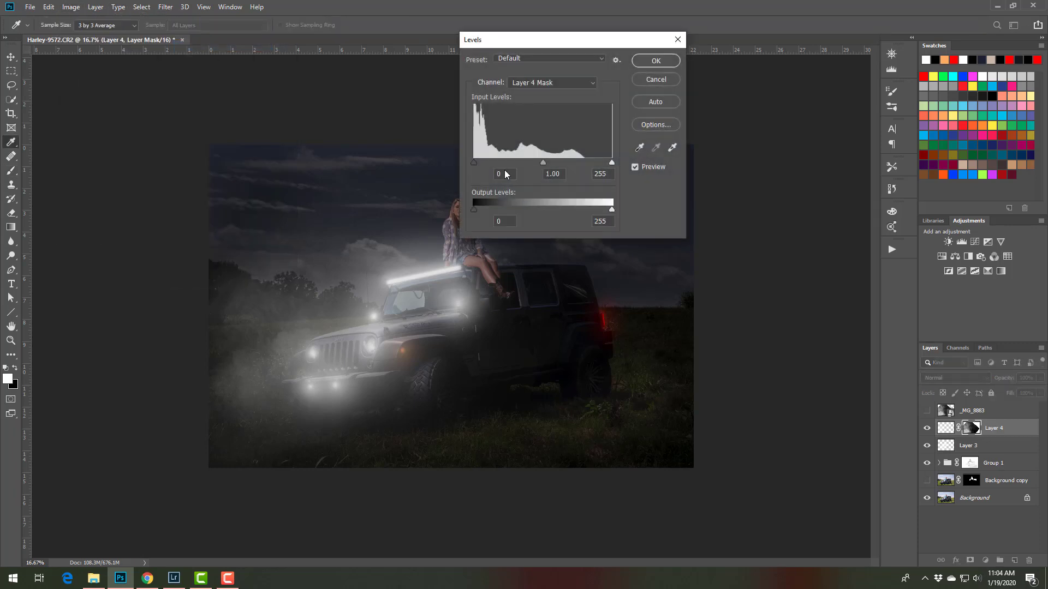
left_click_drag(612, 210, 568, 210)
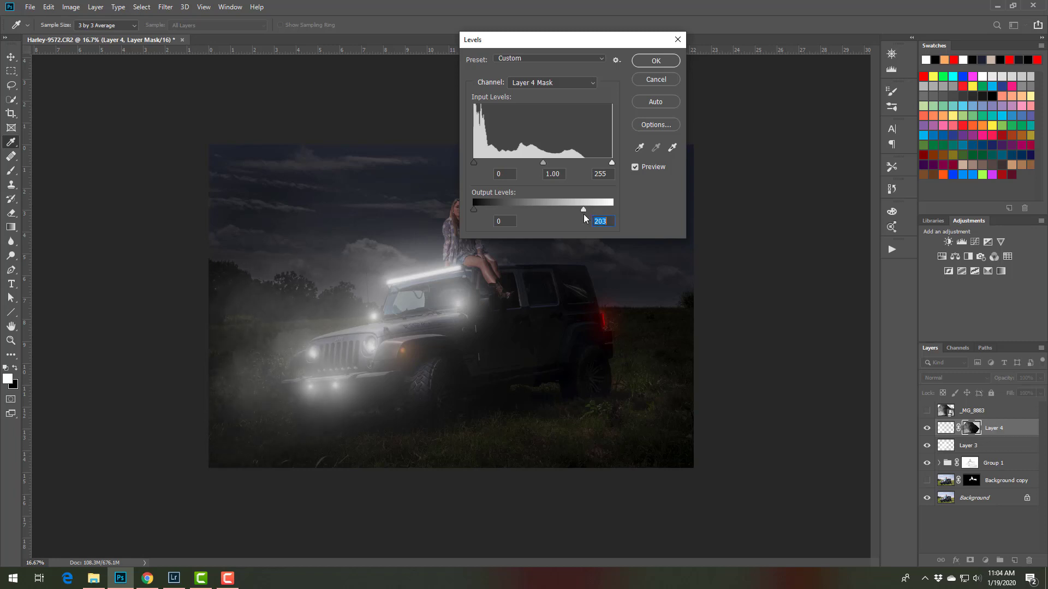
left_click_drag(473, 210, 572, 214)
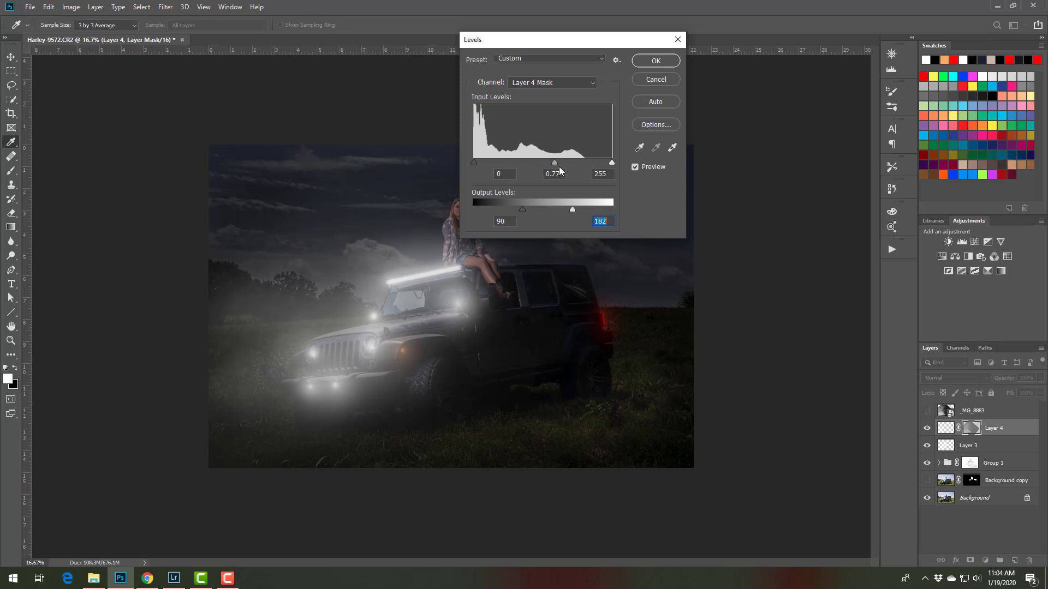
left_click_drag(572, 178, 570, 178)
left_click_drag(474, 162, 486, 162)
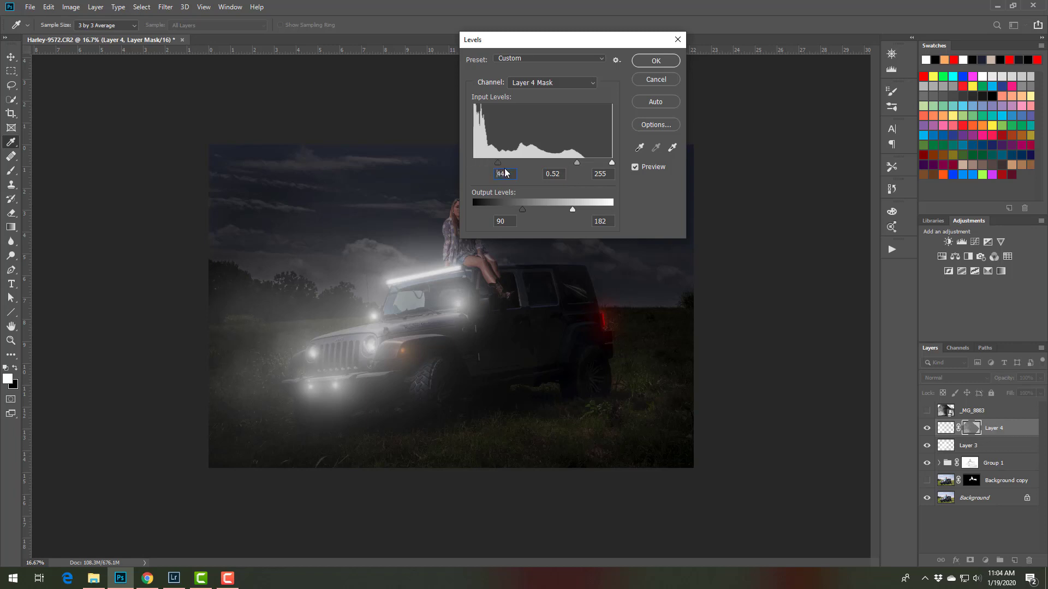
left_click_drag(611, 163, 587, 166)
left_click(587, 167)
left_click_drag(582, 211, 587, 215)
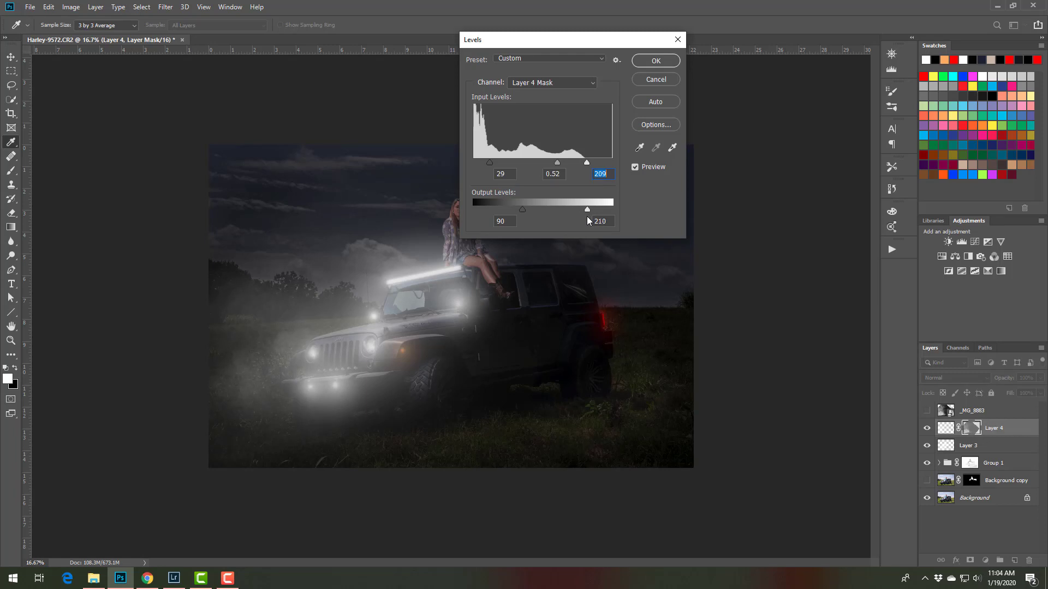
left_click_drag(522, 211, 596, 215)
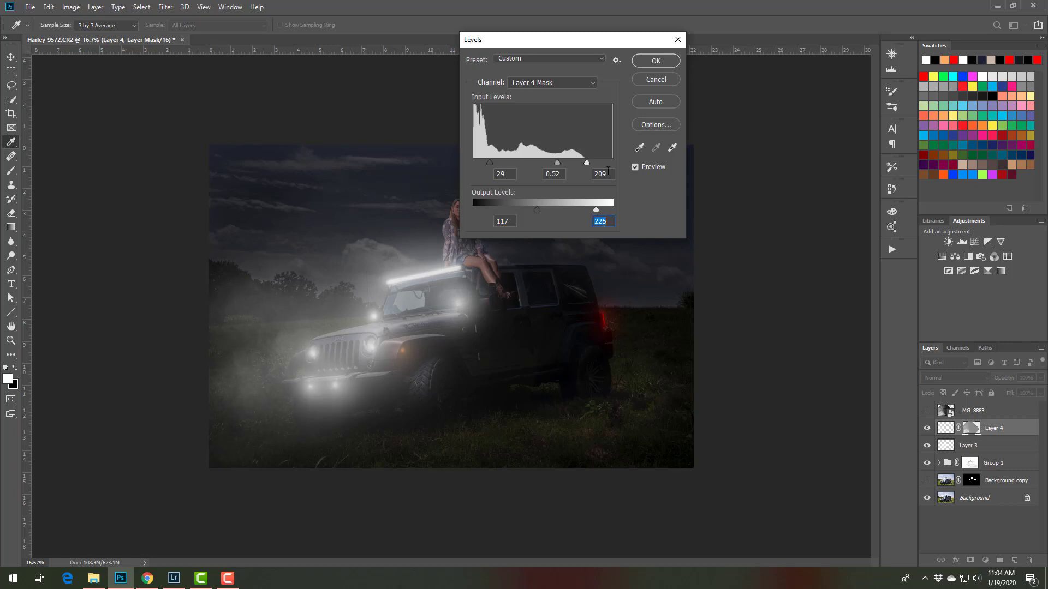
left_click(648, 59)
key("b")
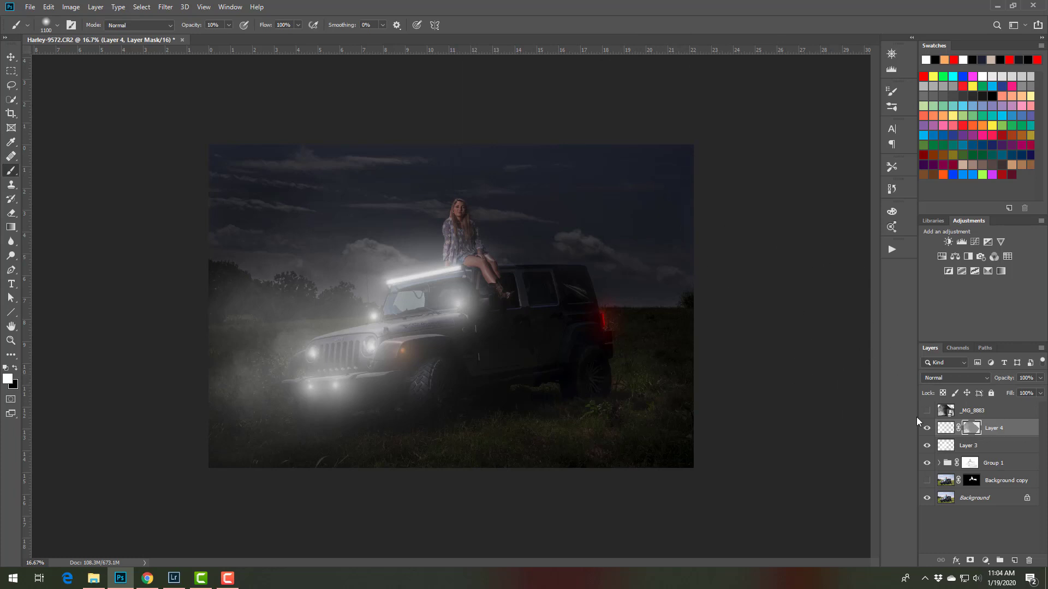
Soften the Layer 4 mask with a 5.2-pixel Gaussian Blur and delete the _MG_8883 smoke layer
left_click(165, 9)
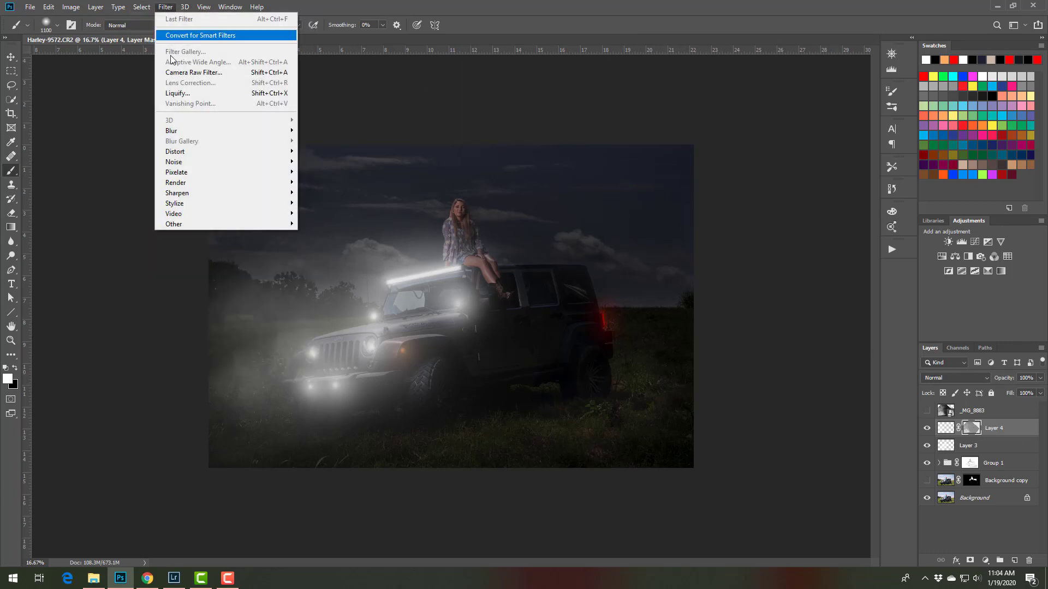
mouse_move(230, 137)
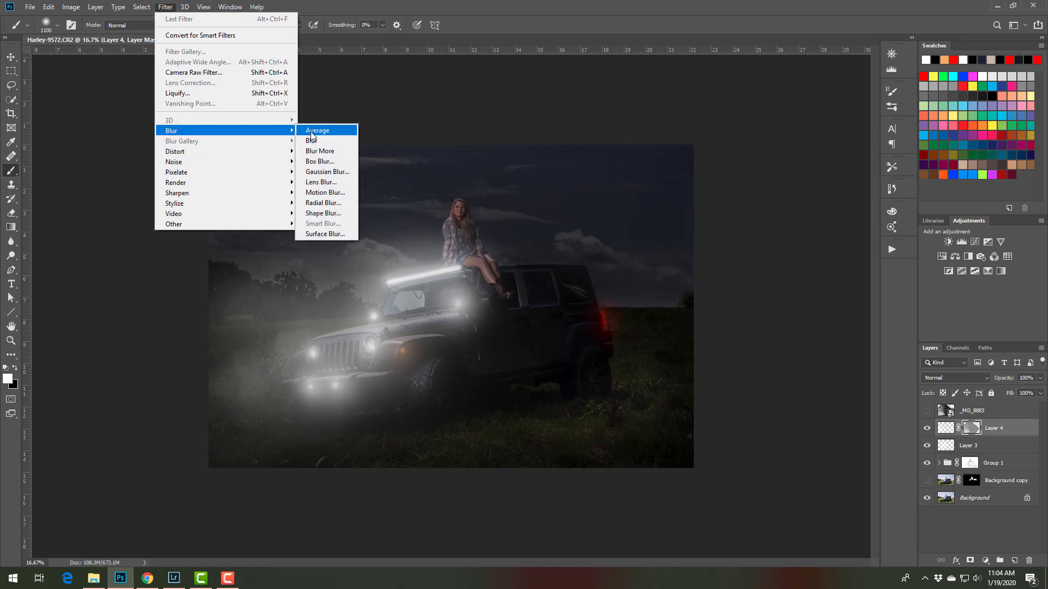
left_click(322, 171)
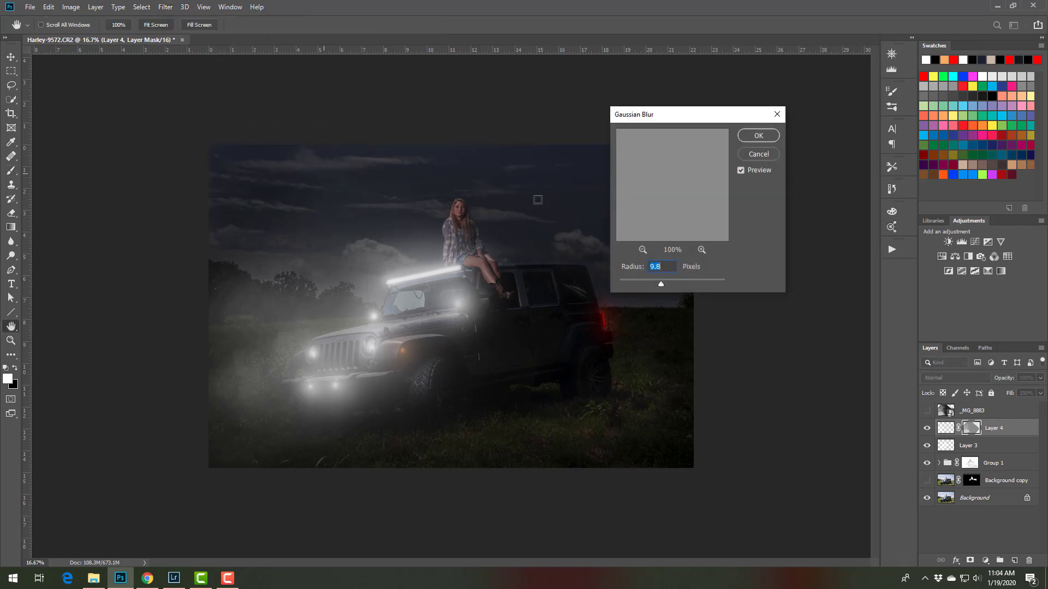
left_click_drag(661, 284, 648, 284)
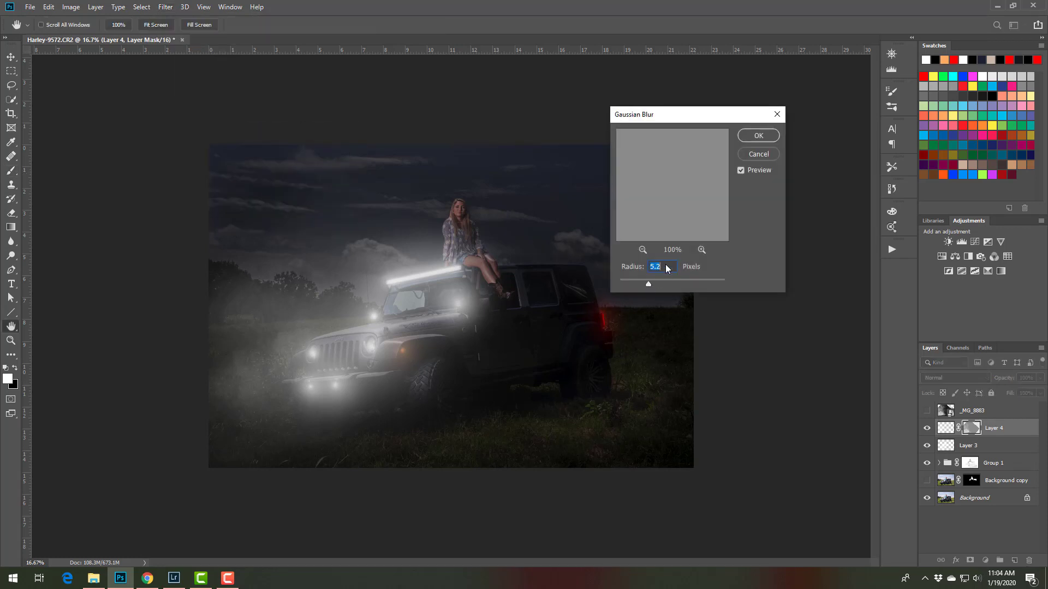
left_click(756, 136)
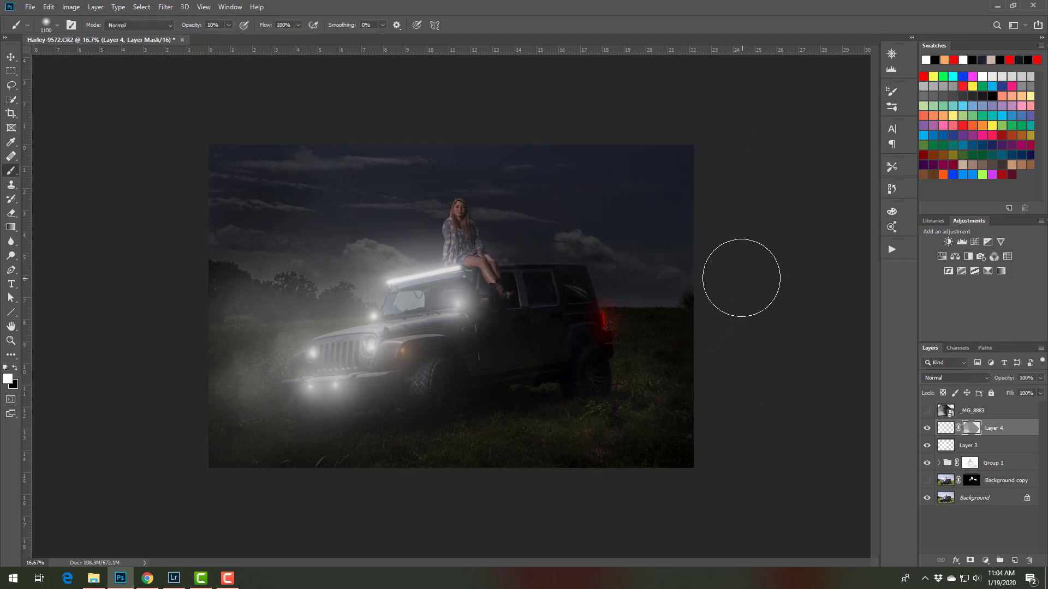
left_click(970, 414)
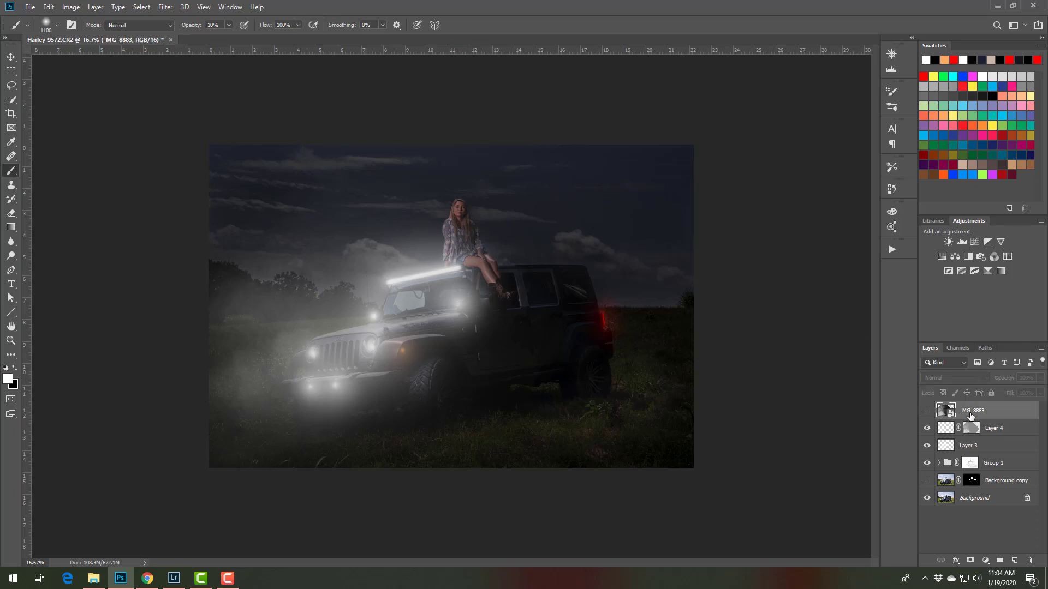
left_click_drag(970, 414, 1029, 560)
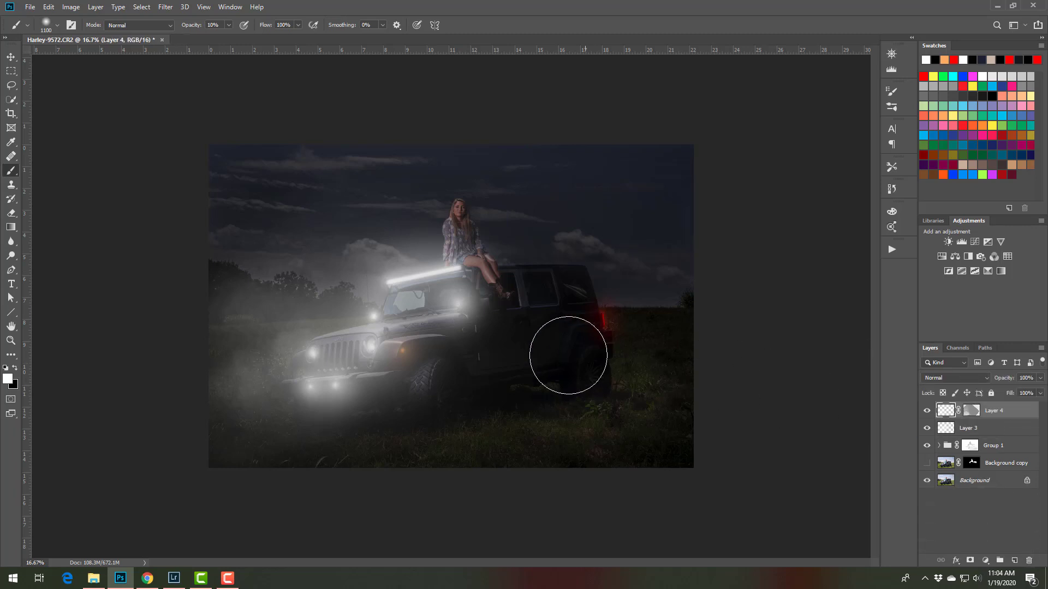
Add a new layer and brush a faint red glow over the grass behind the Jeep with a 500 px brush at 5% opacity
left_click(1014, 560)
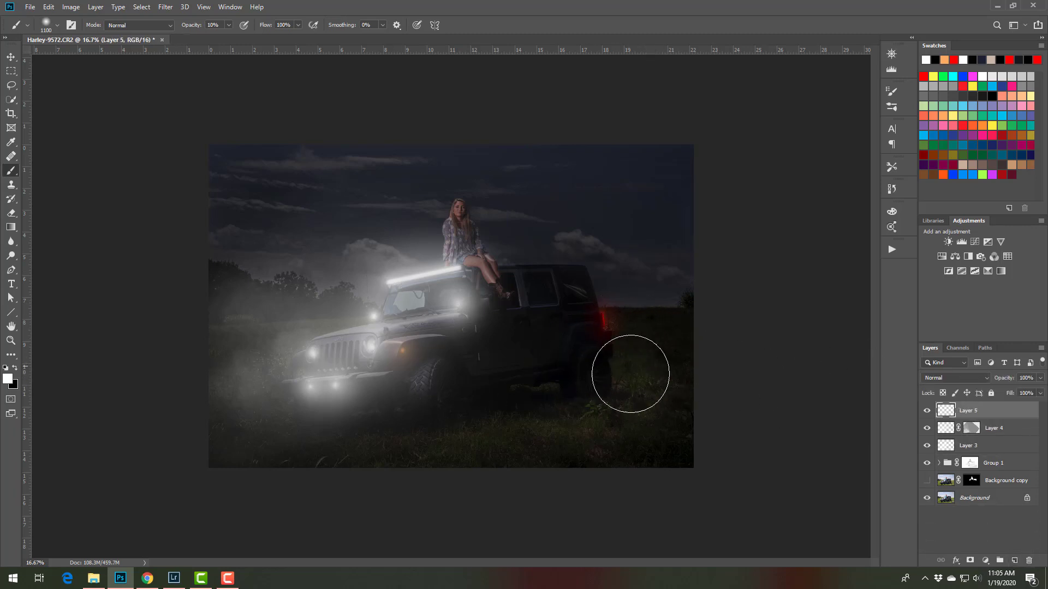
left_click(923, 76)
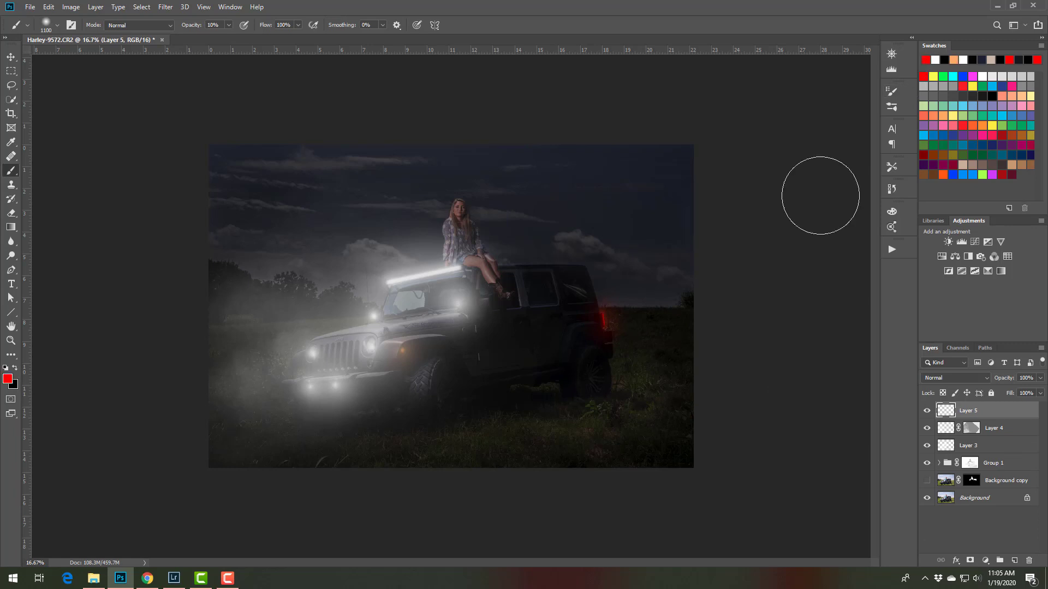
key("bracketleft")
key("bracketleft")
key("bracketleft")
key("bracketleft")
key("bracketleft")
key("bracketleft")
key("bracketleft")
key("bracketleft")
key("bracketright")
key("bracketright")
key("0")
key("5")
mouse_move(608, 356)
left_mouse_down()
mouse_move(678, 388)
mouse_move(749, 383)
mouse_move(588, 333)
mouse_move(720, 427)
mouse_move(655, 421)
left_mouse_up()
Set Layer 5's blend mode to Linear Dodge (Add) and split its underlying-layer Blend If shadow slider to 6 / 38
left_click(950, 378)
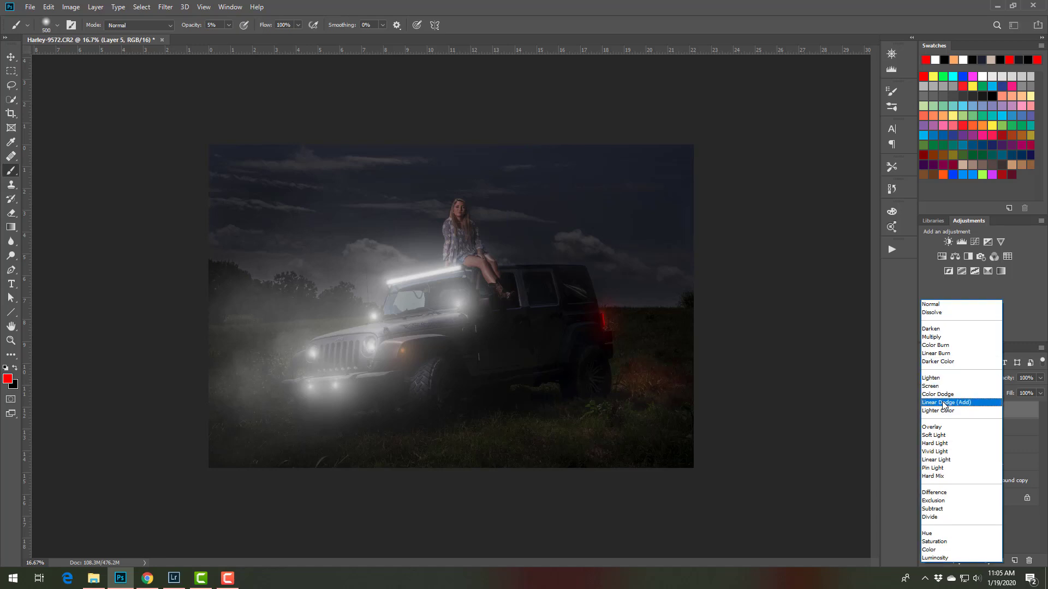
left_click(943, 401)
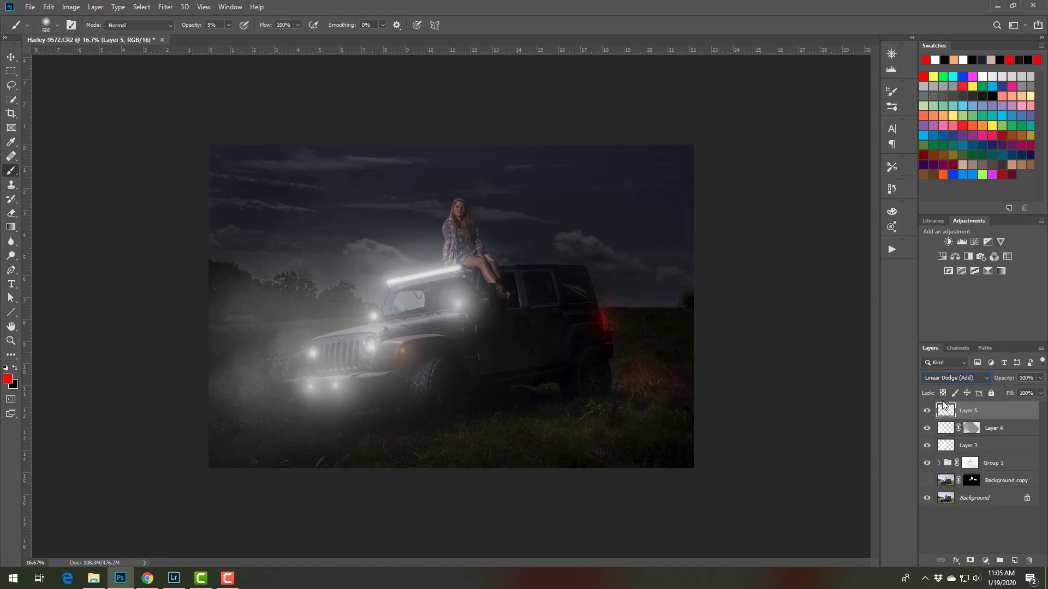
double_click(1033, 414)
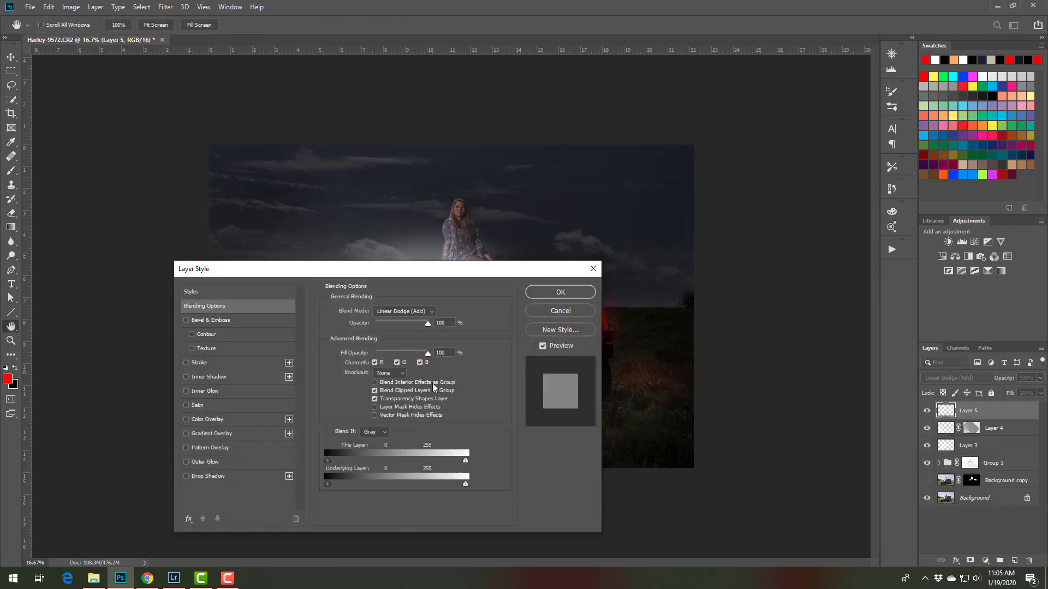
left_click_drag(460, 268, 330, 196)
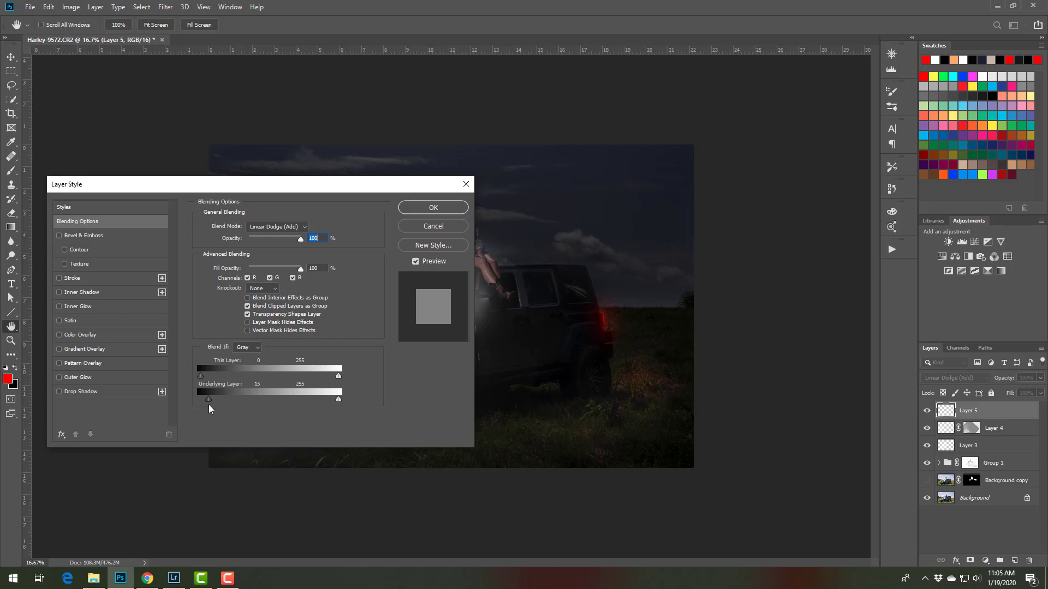
left_click_drag(209, 406, 221, 402)
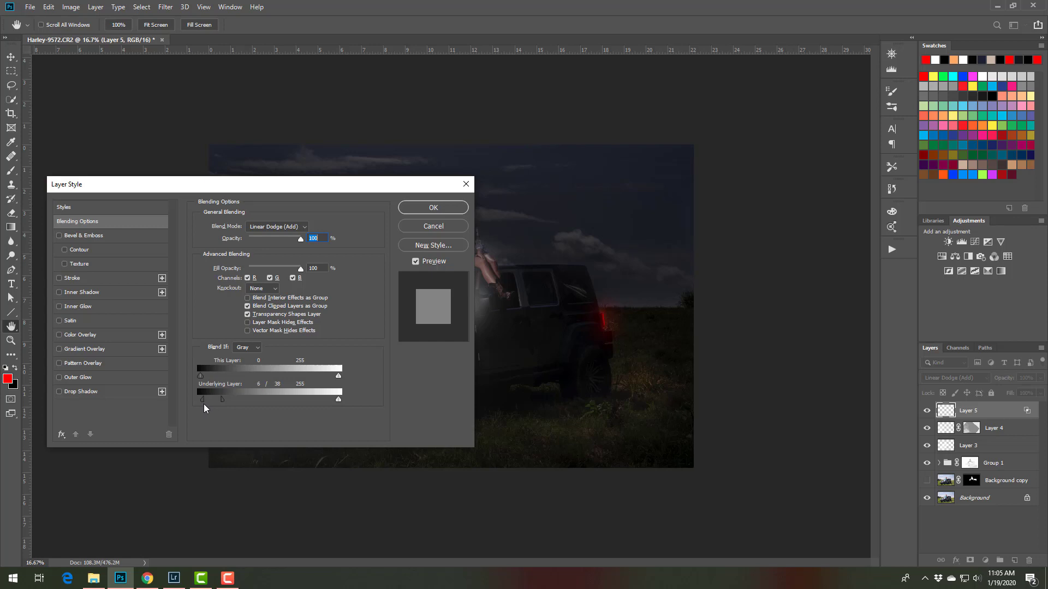
left_click(424, 208)
key("b")
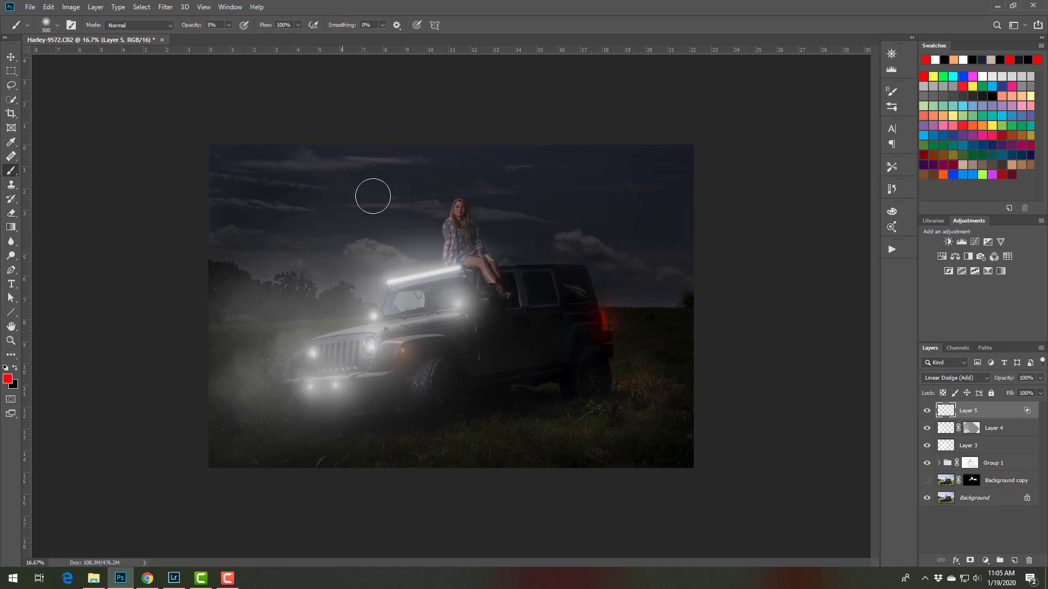
Switch to Lightroom and open the full-moon photo Moon-3283.CR2 for editing in Photoshop
left_click(174, 580)
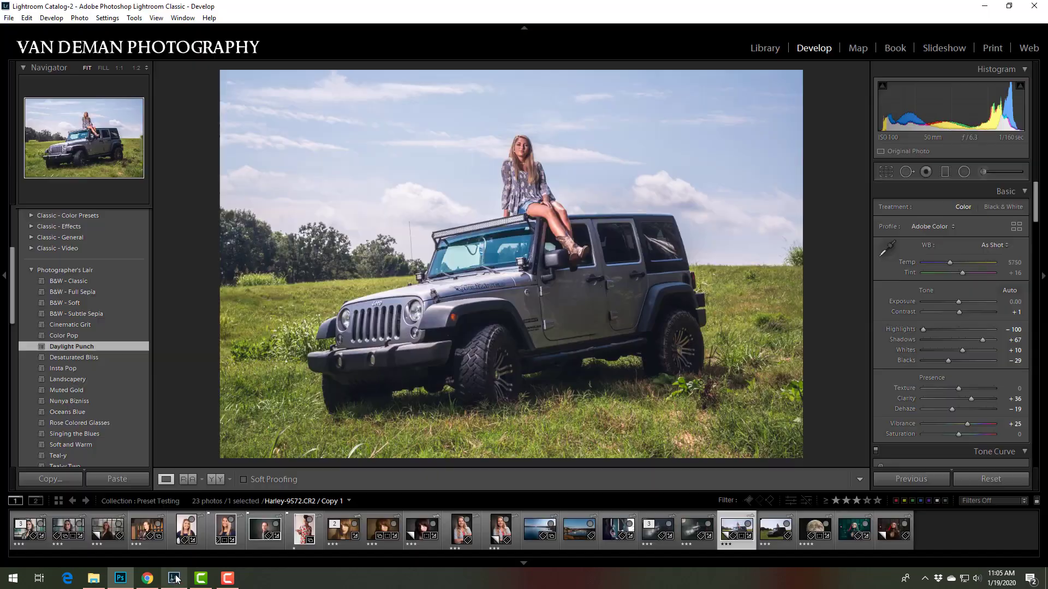
left_click(823, 545)
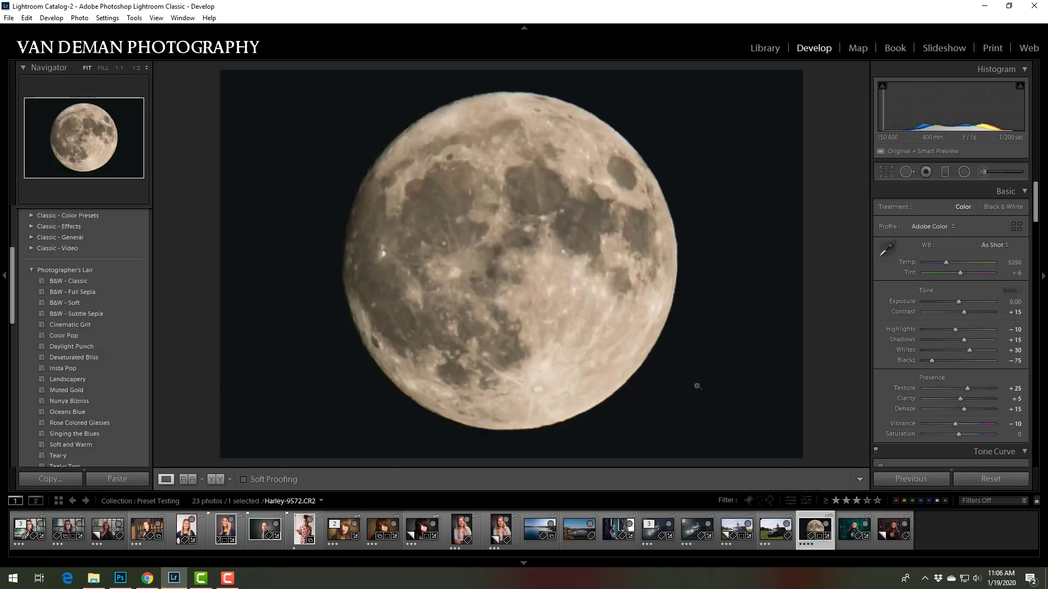
right_click(570, 239)
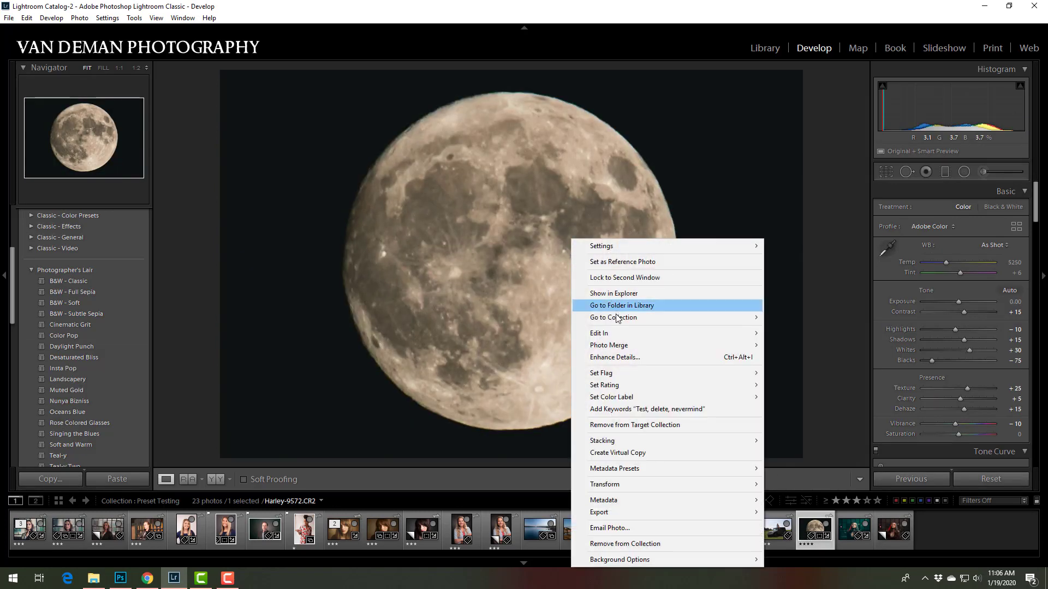
mouse_move(615, 335)
left_click(561, 335)
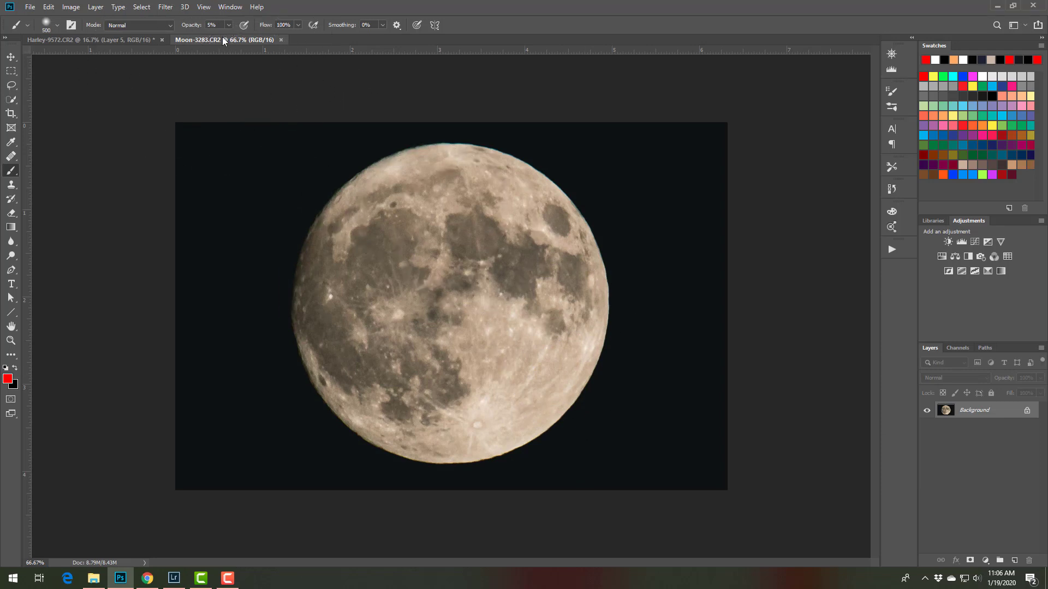
Float the moon document, copy its image into the Harley-9572 Jeep composite, and close the moon file without saving
left_click_drag(227, 38, 309, 127)
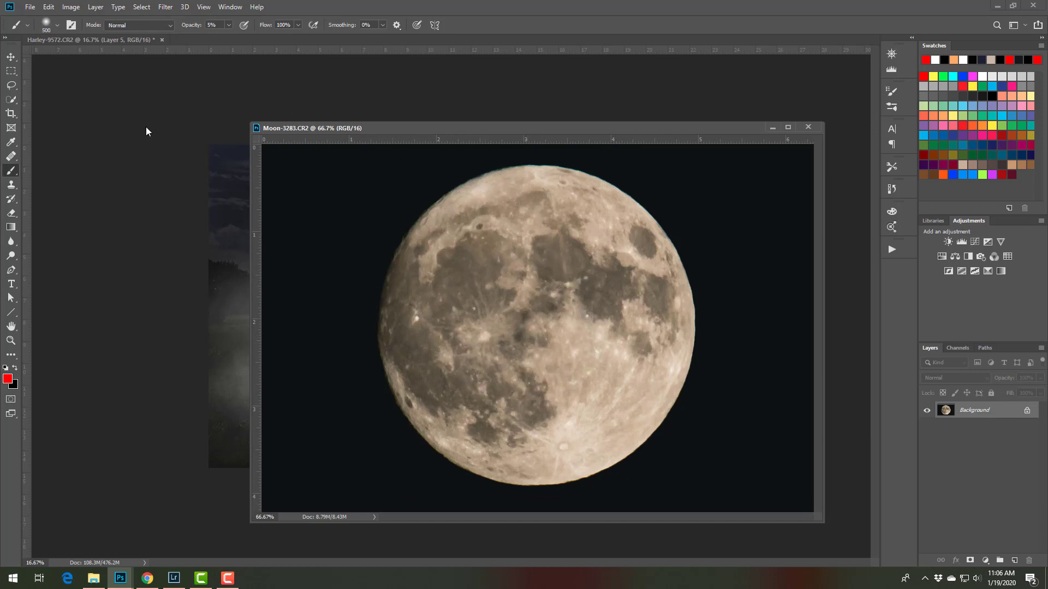
key("v")
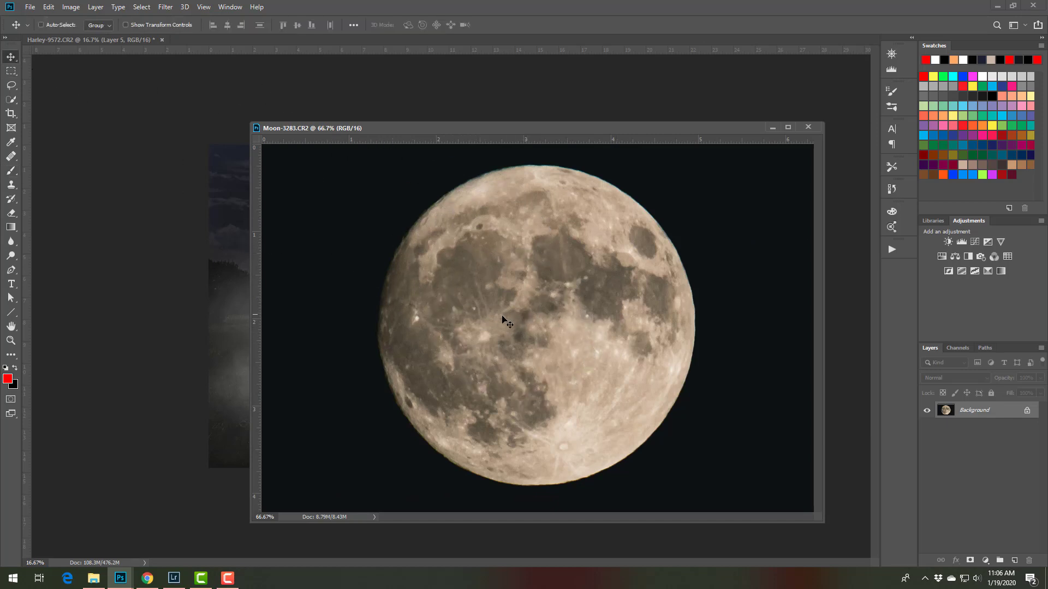
left_click_drag(503, 338, 221, 275)
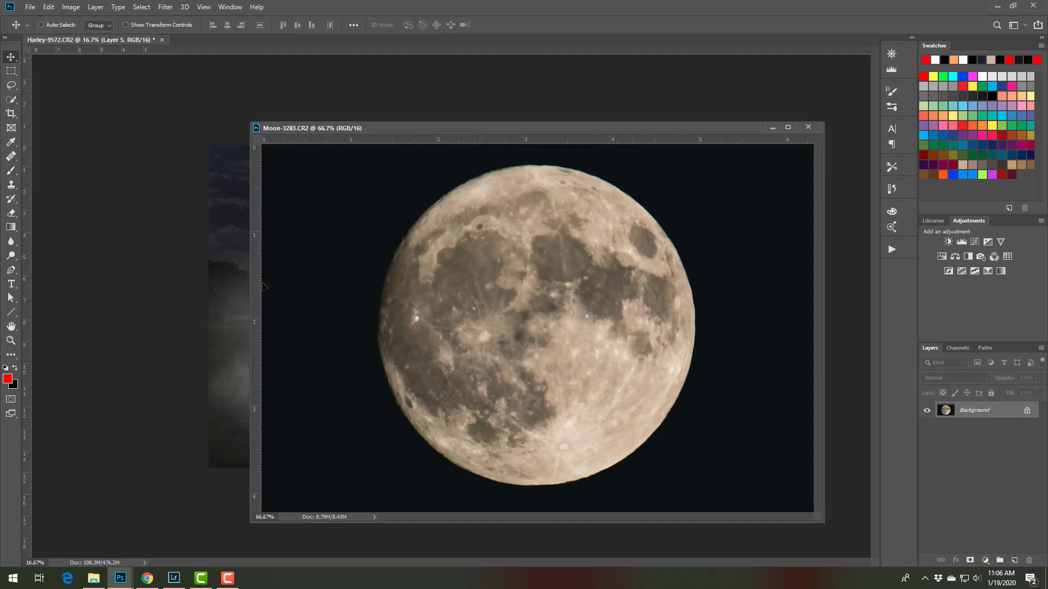
left_click(809, 127)
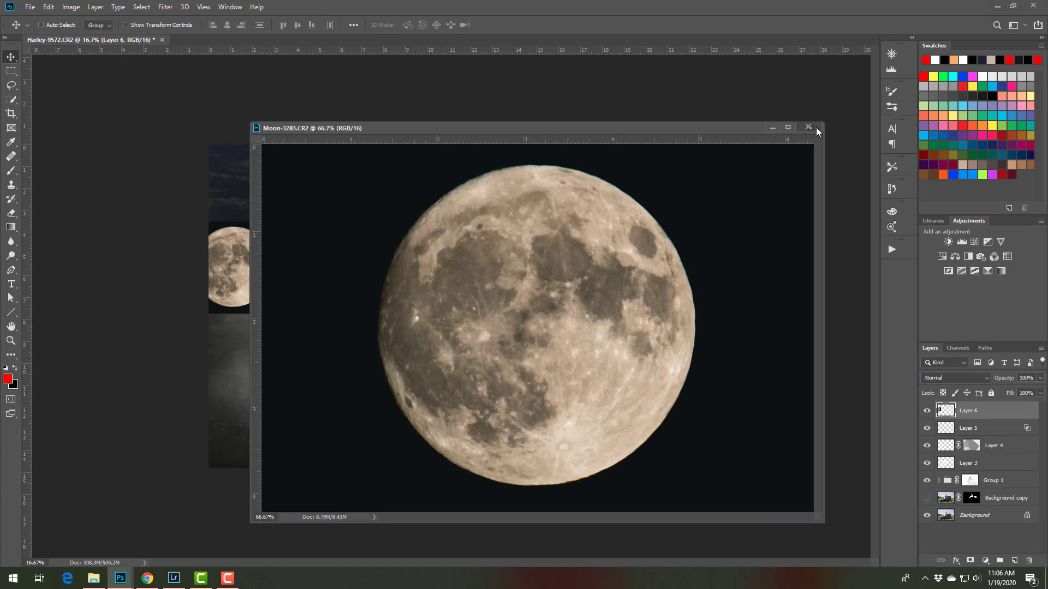
left_click(520, 215)
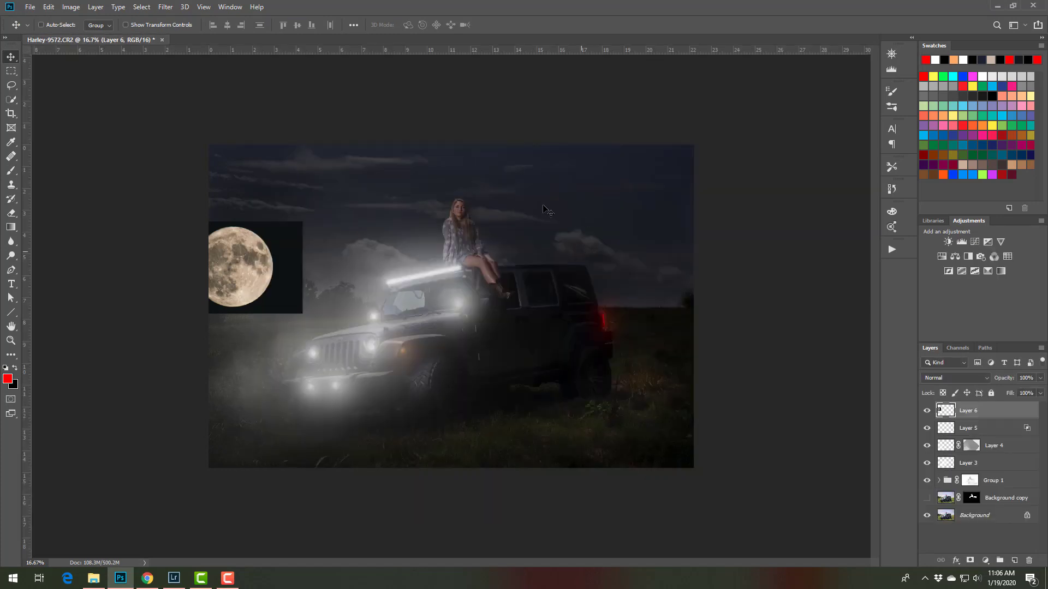
Move the moon layer into the upper-left corner of the sky and set its blend mode to Screen
left_click_drag(240, 281, 237, 175)
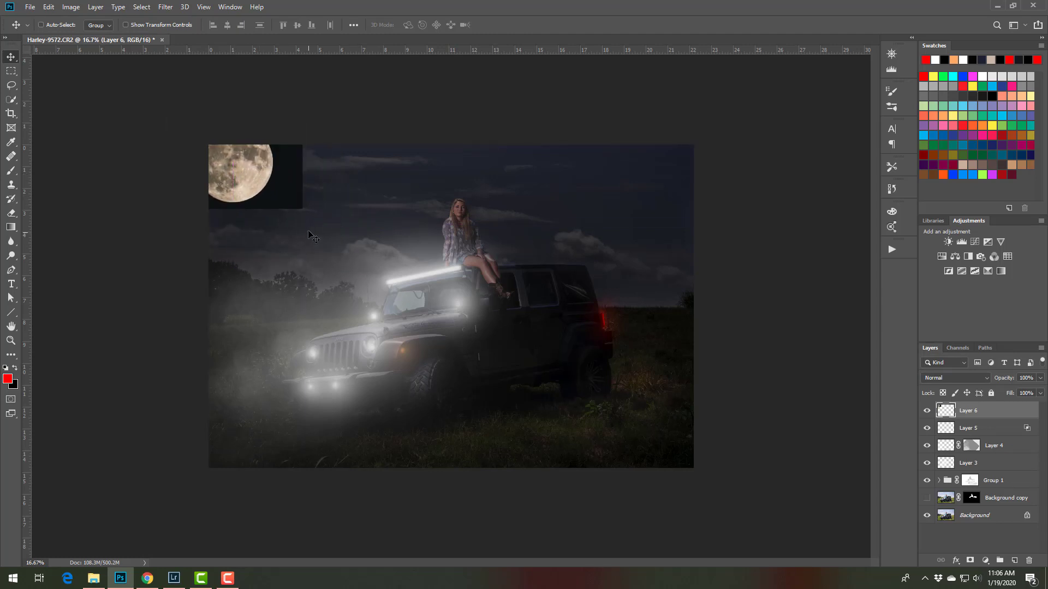
left_click(950, 375)
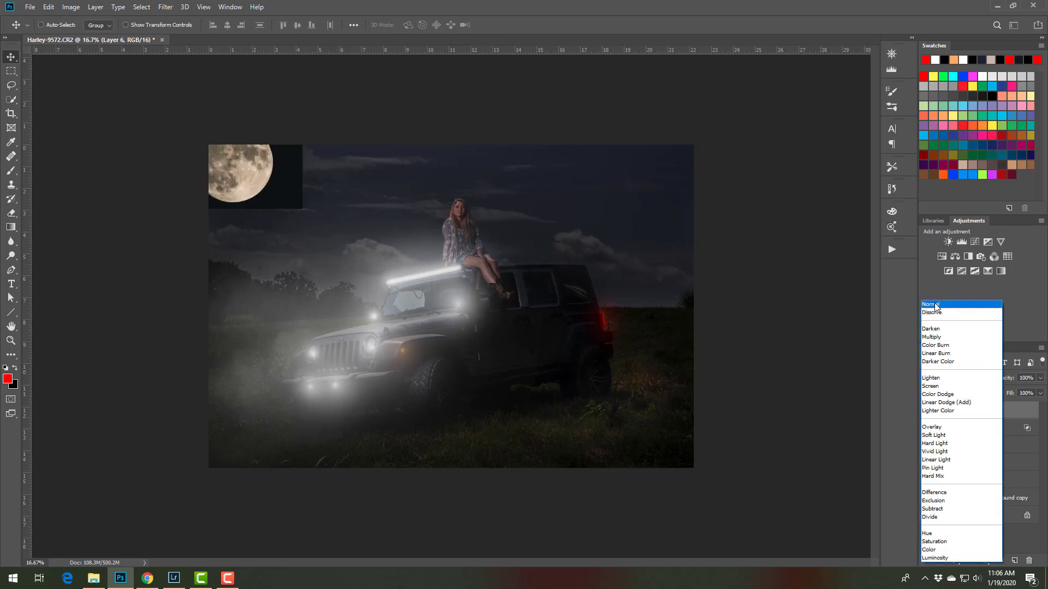
left_click(934, 386)
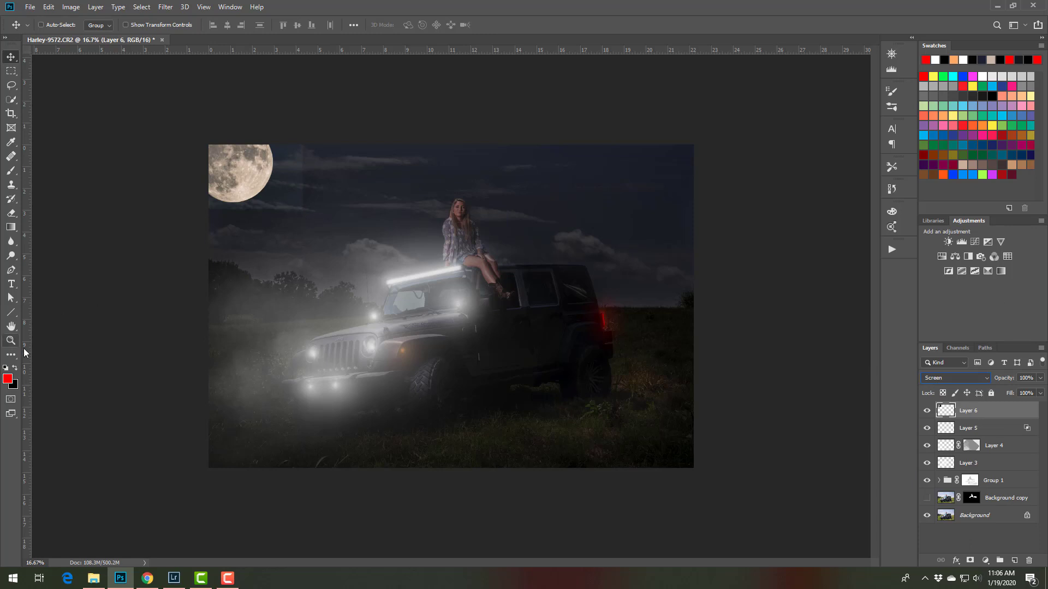
Add a Levels adjustment layer above the moon and clip it to the moon layer
key("z")
left_click_drag(301, 185, 313, 168)
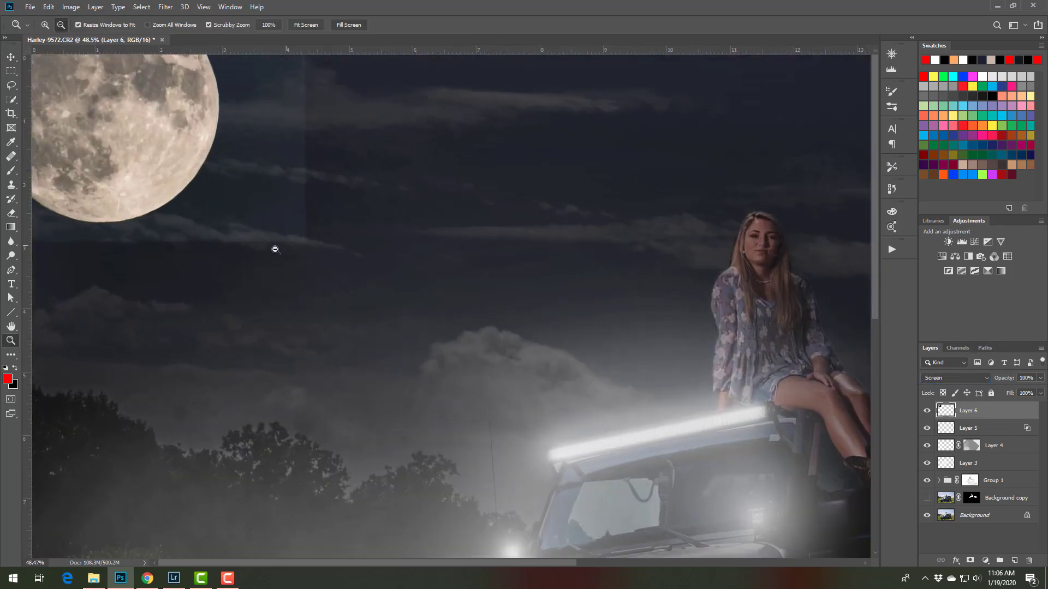
left_click(316, 239, "alt")
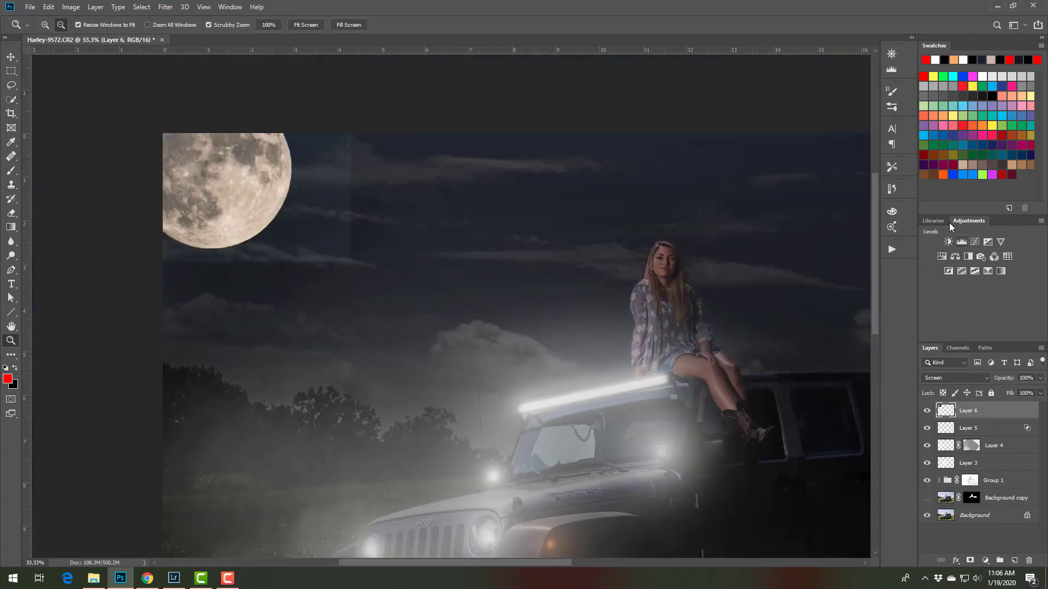
left_click(961, 243)
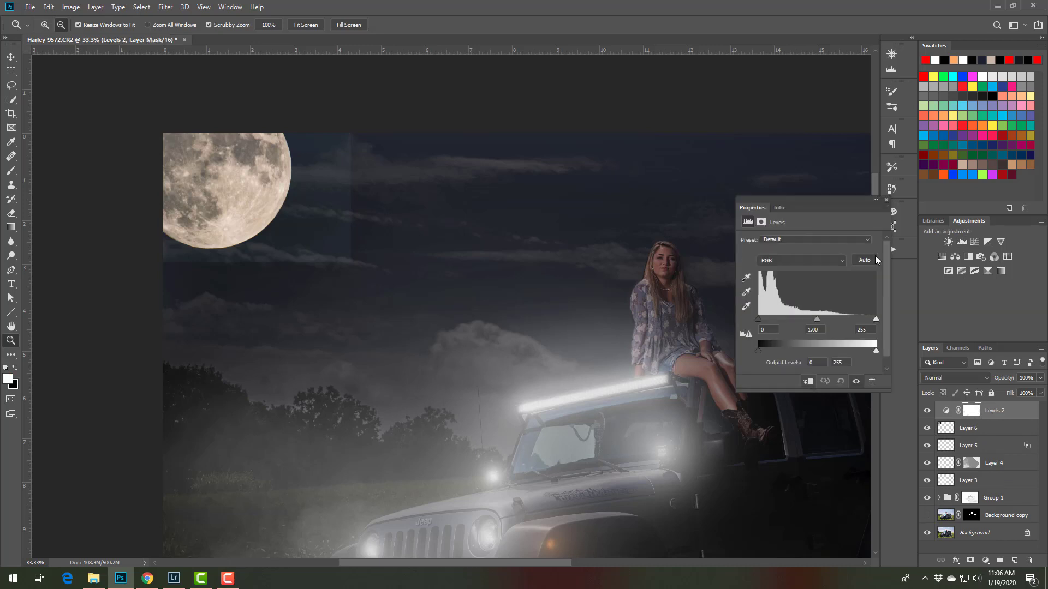
left_click(808, 382)
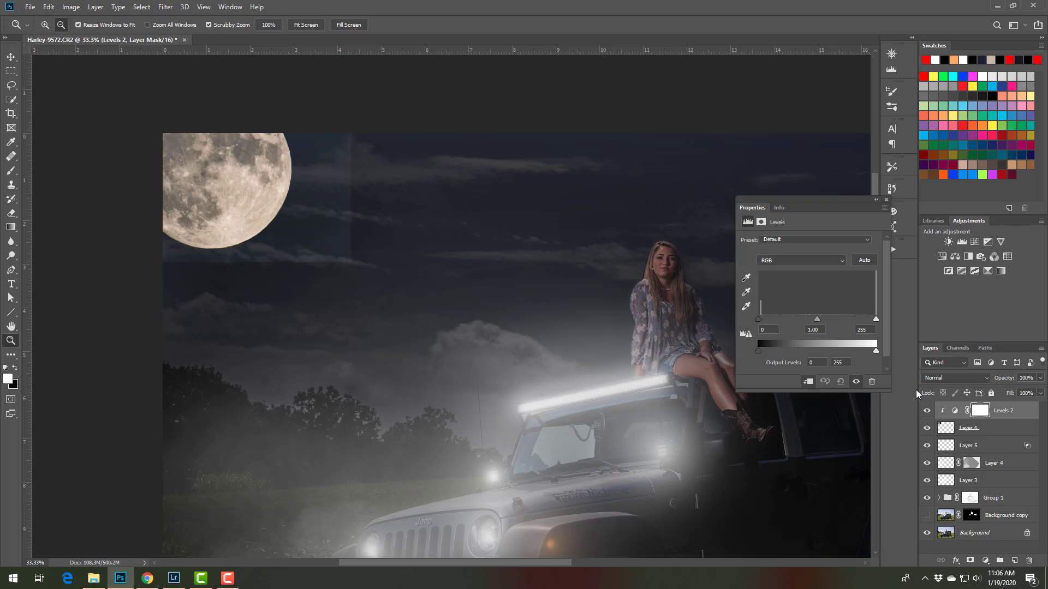
left_click(885, 201)
key("alt")
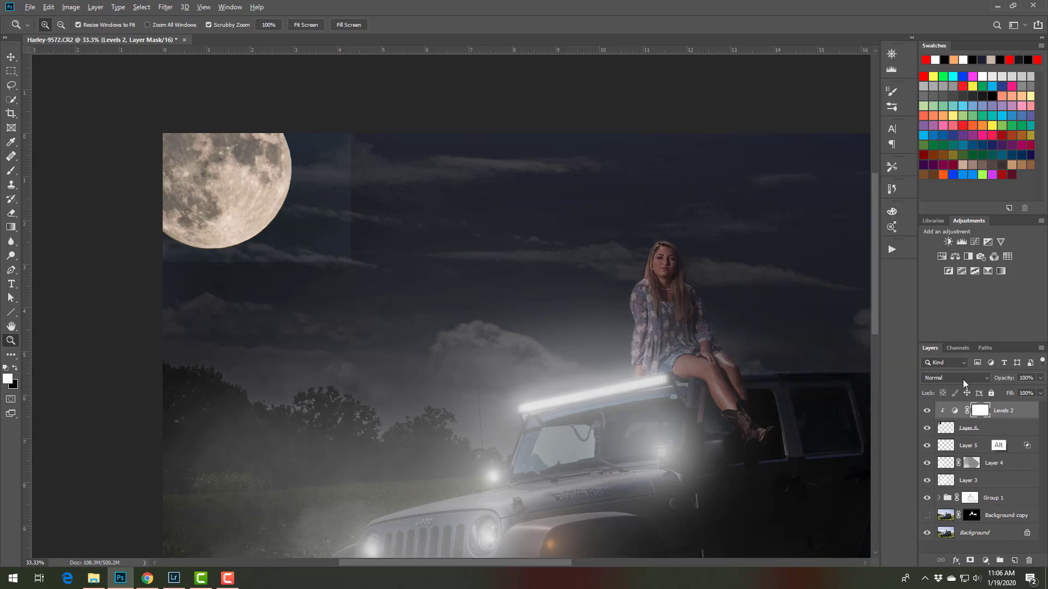
left_click(1008, 421, "alt")
left_click(1010, 418, "alt")
Raise the clipped Levels adjustment's black input level to 22 to hide the moon photo's dark rectangle
double_click(954, 410)
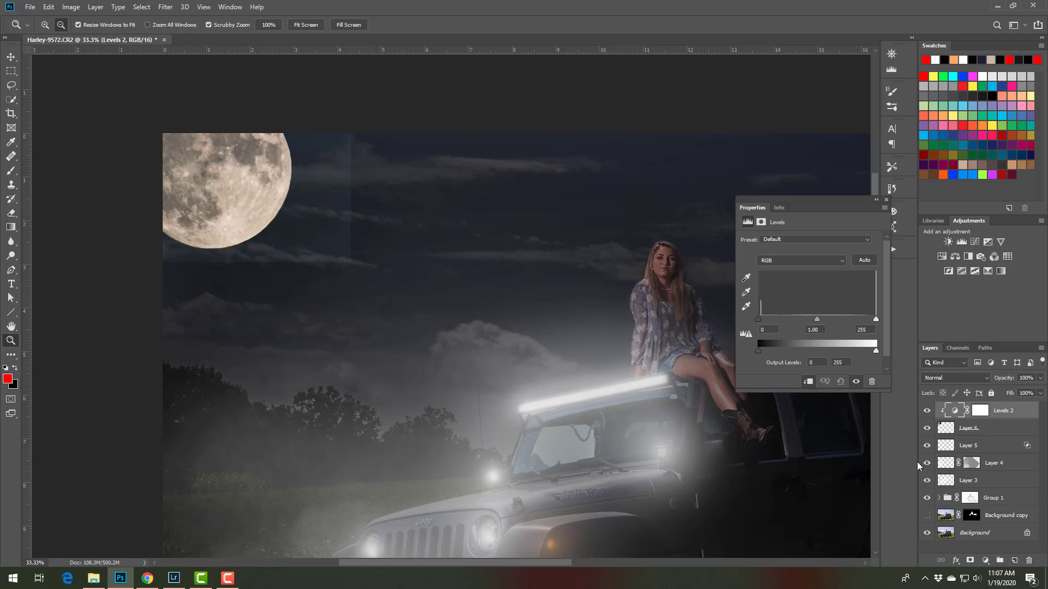
left_click_drag(758, 320, 769, 323)
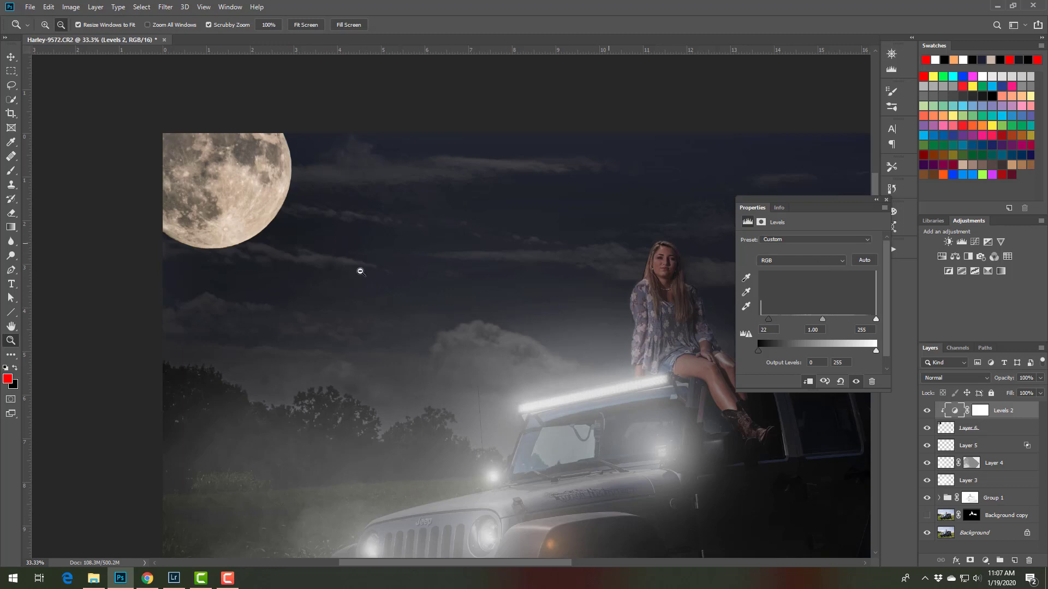
left_click(886, 203)
Apply a Gaussian Blur with a 7.0-pixel radius to the moon on Layer 6
left_click(966, 429)
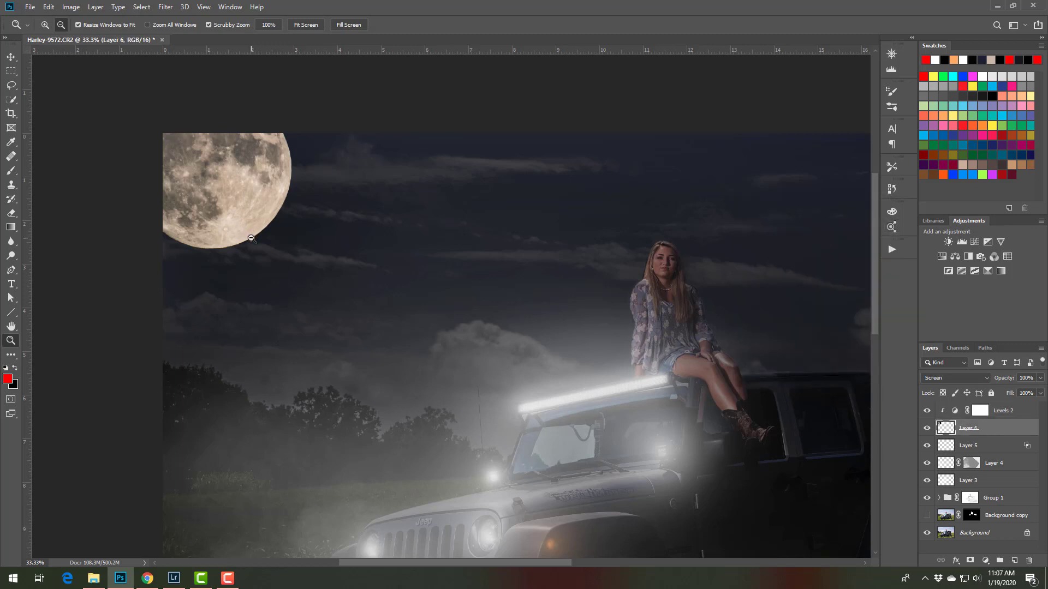
left_click(164, 8)
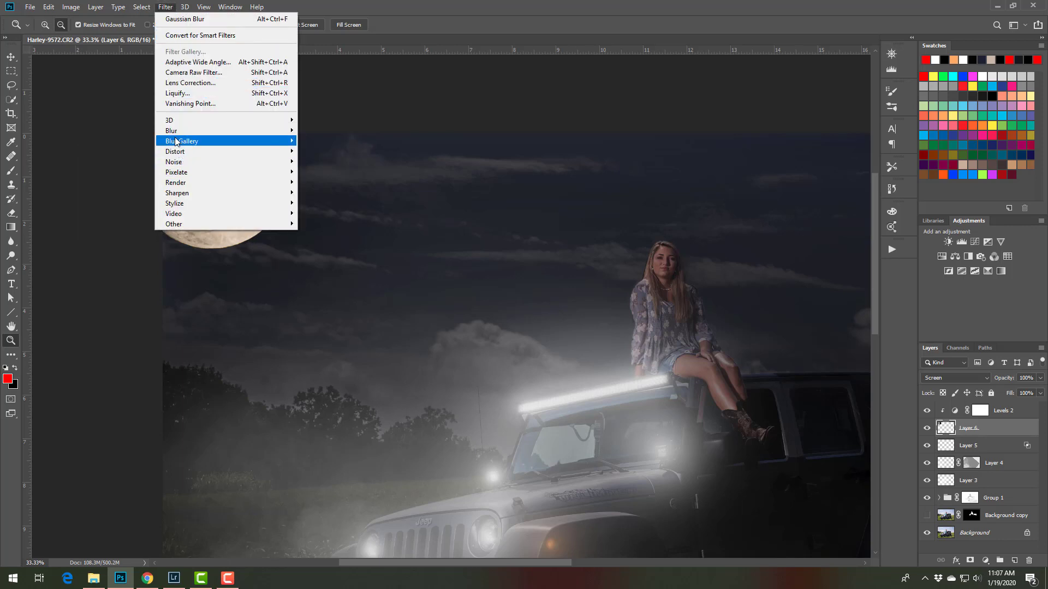
mouse_move(176, 132)
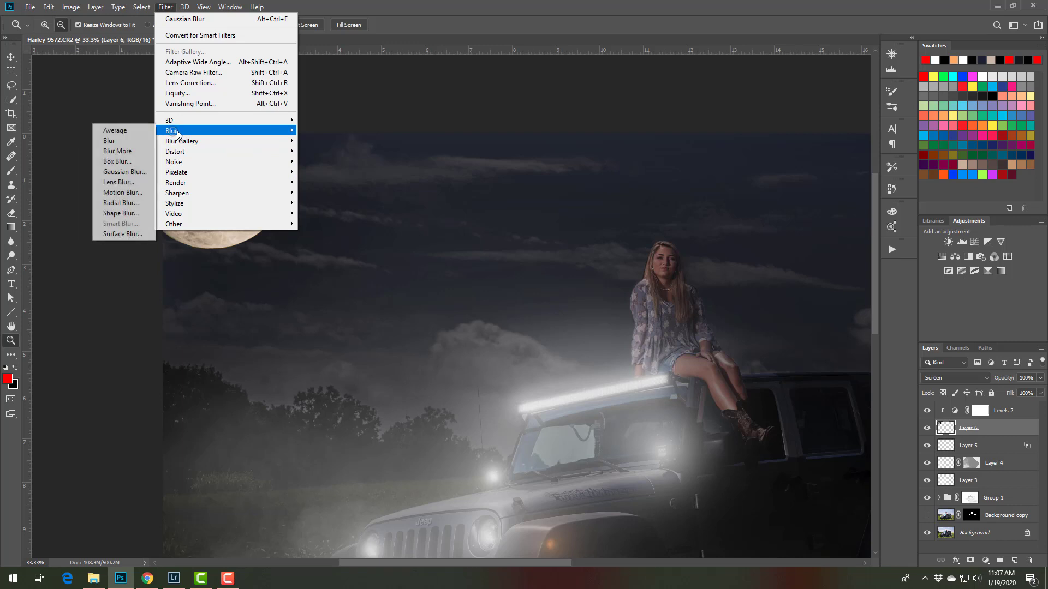
left_click(136, 173)
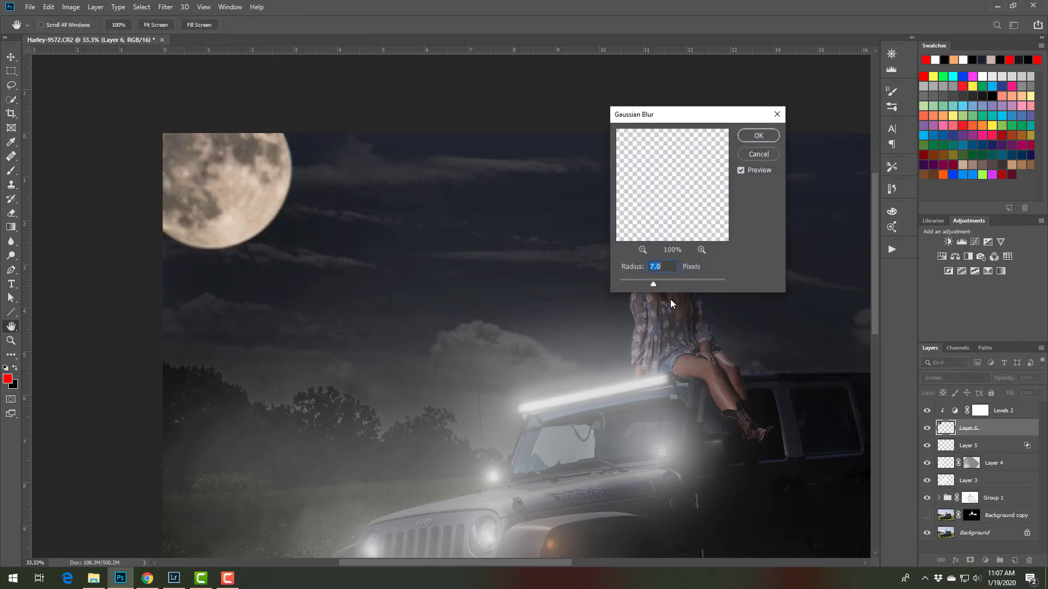
left_click(758, 137)
key("z")
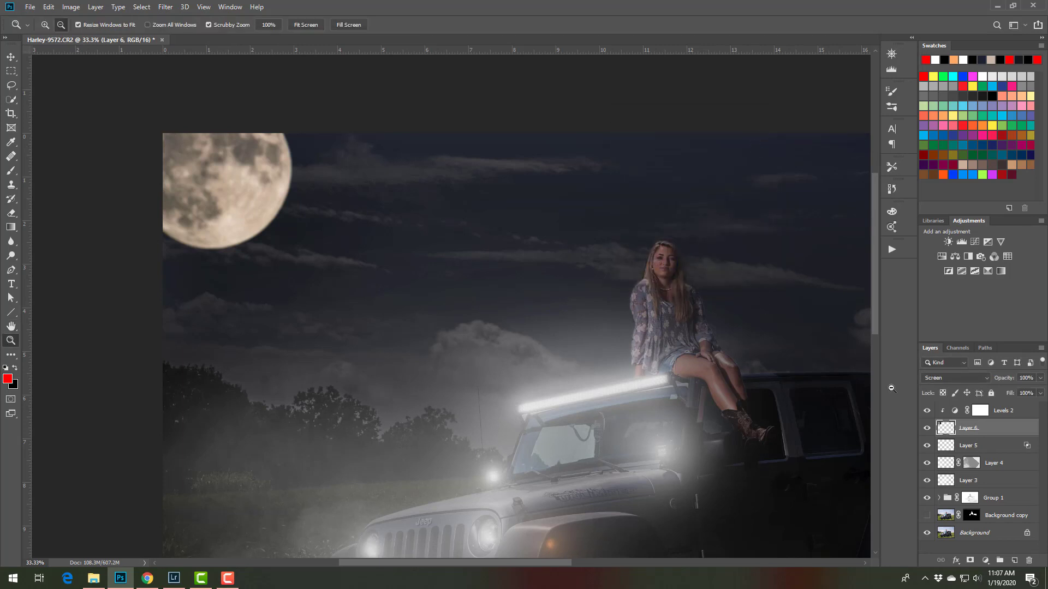
Blend the clouds over the moon by splitting Layer 6's underlying-layer Blend If highlight slider to 23 / 50
double_click(1029, 432)
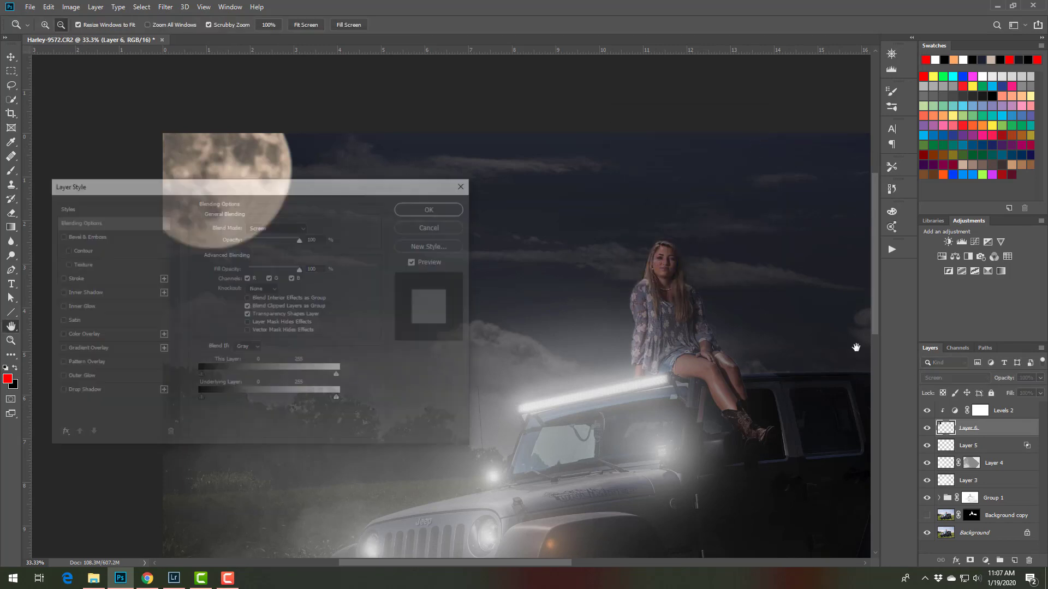
left_click_drag(278, 189, 693, 141)
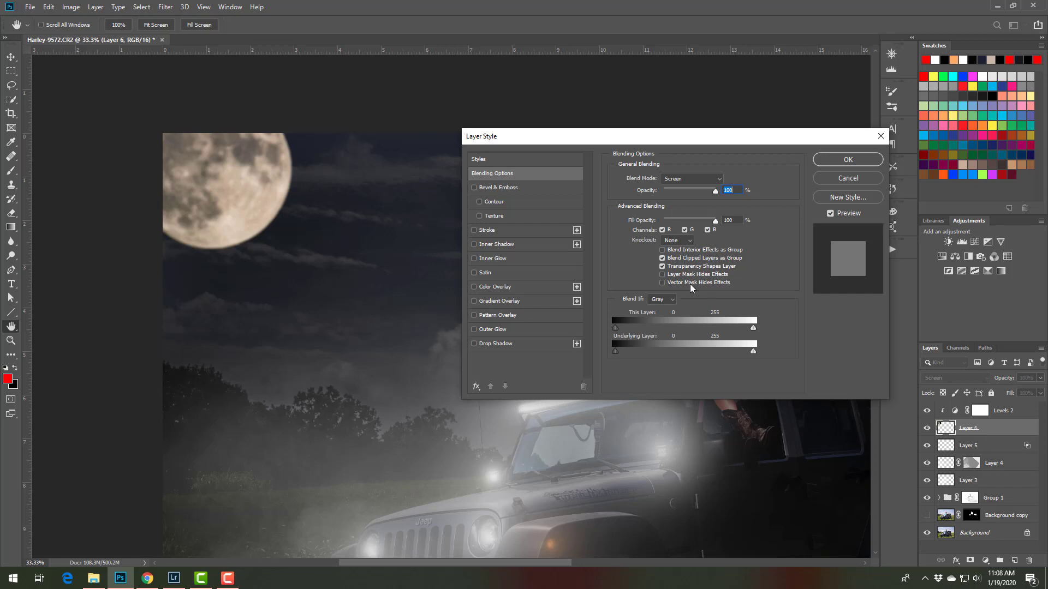
left_click_drag(754, 352, 632, 358)
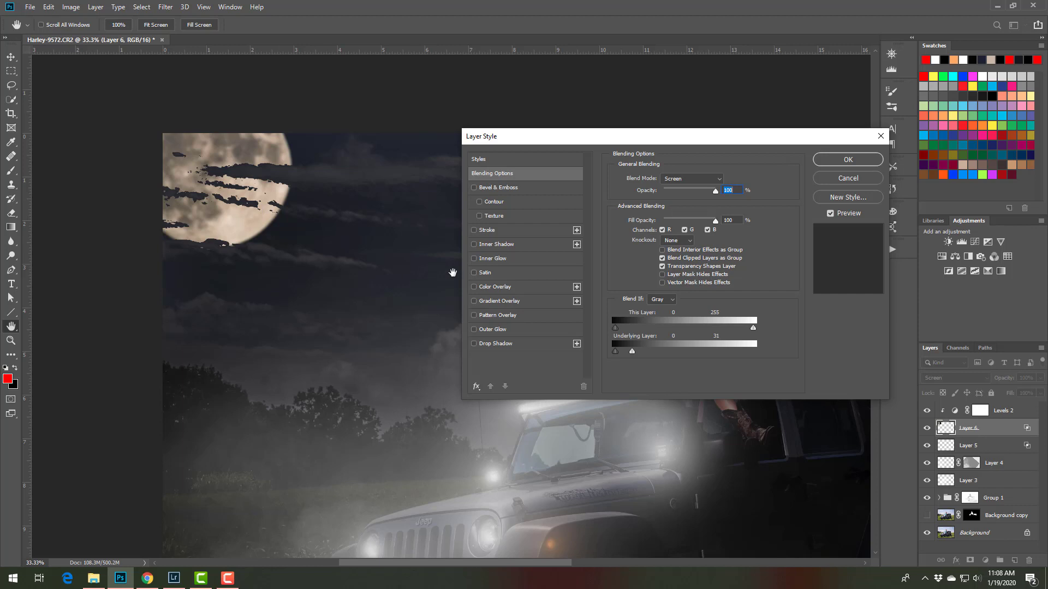
left_click_drag(632, 352, 645, 358)
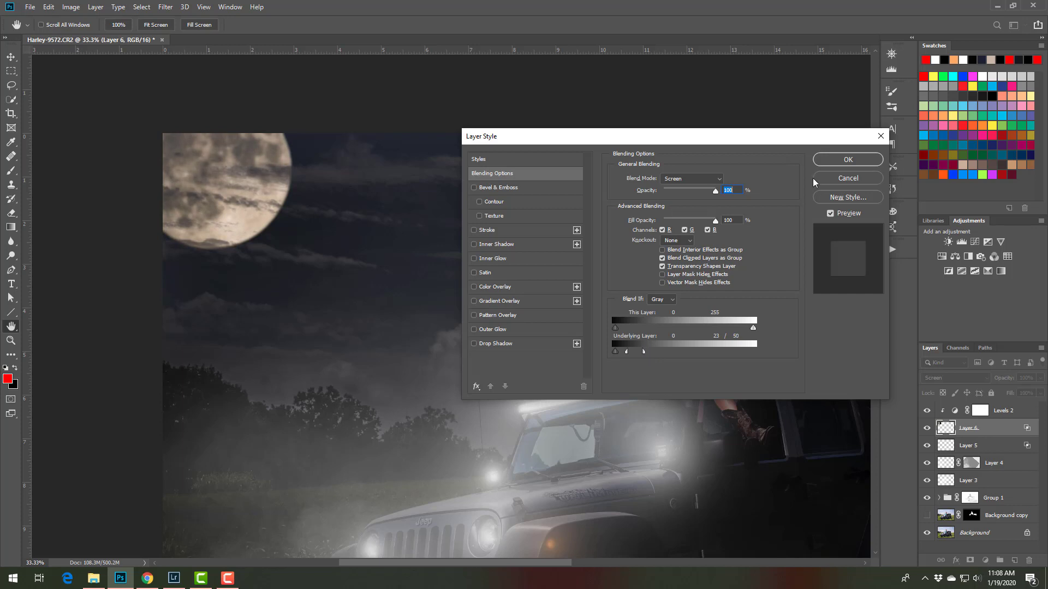
left_click(848, 159)
key("z")
Add a new layer above Levels 2 and sample the moon's pale cream color as the brush color
left_click(1014, 561)
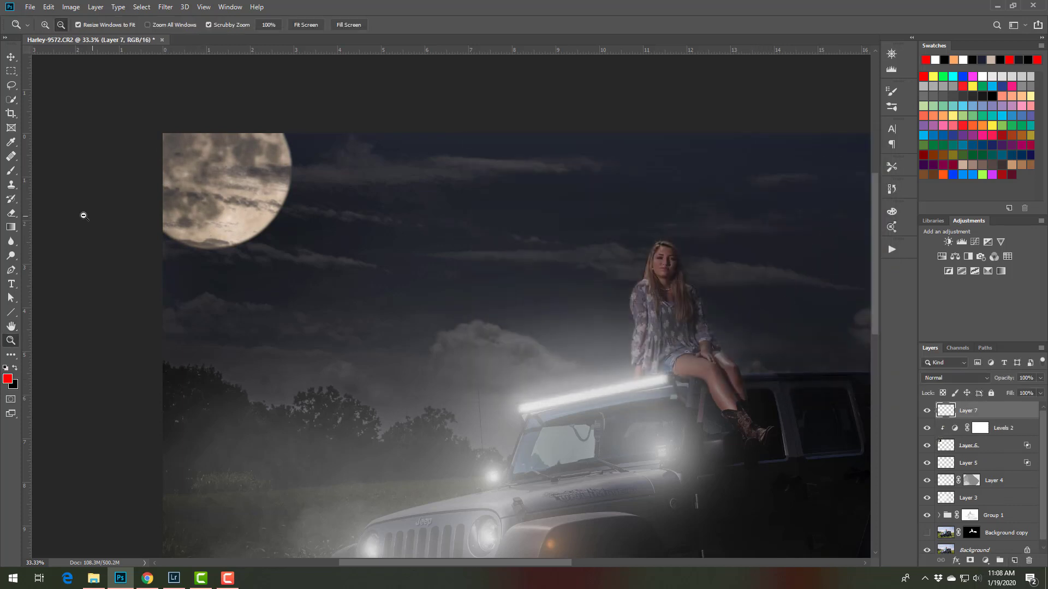
key("b")
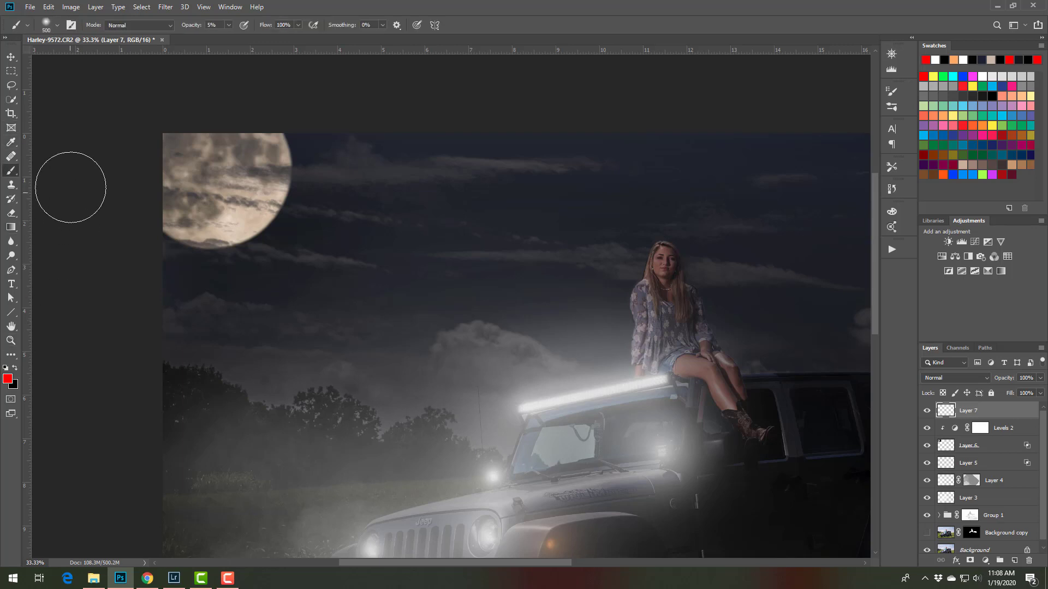
key("alt")
left_click(251, 213, "alt")
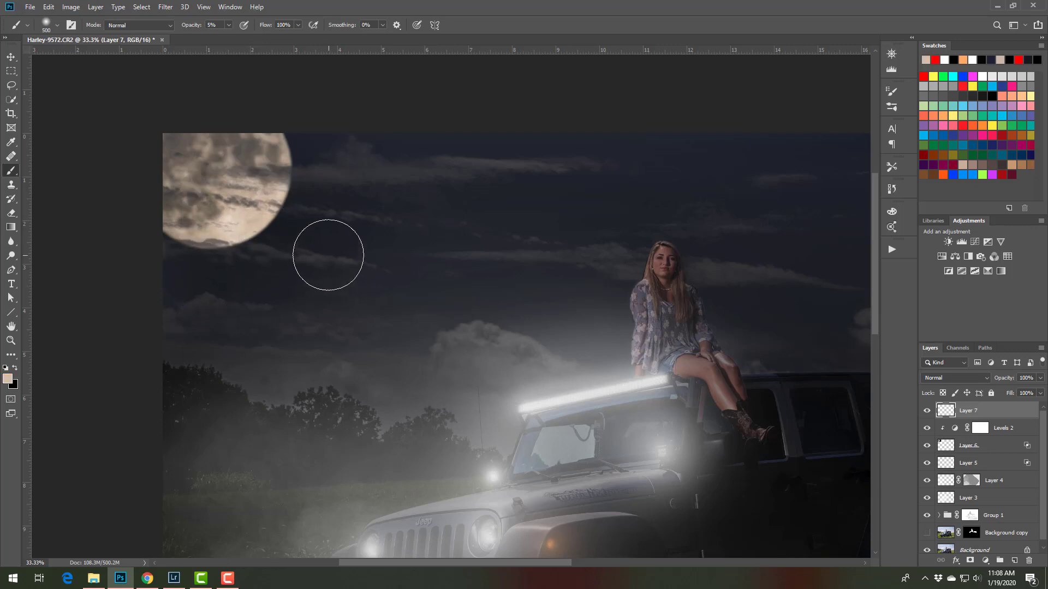
Paint moonlight along the cloud streak just beneath the moon with a 90-pixel brush at 5% opacity
key("bracketleft")
key("bracketleft")
key("bracketleft")
key("bracketleft")
key("bracketleft")
key("bracketleft")
key("bracketleft")
key("ctrl+plus")
key("ctrl+plus")
left_click_drag(164, 225, 579, 321)
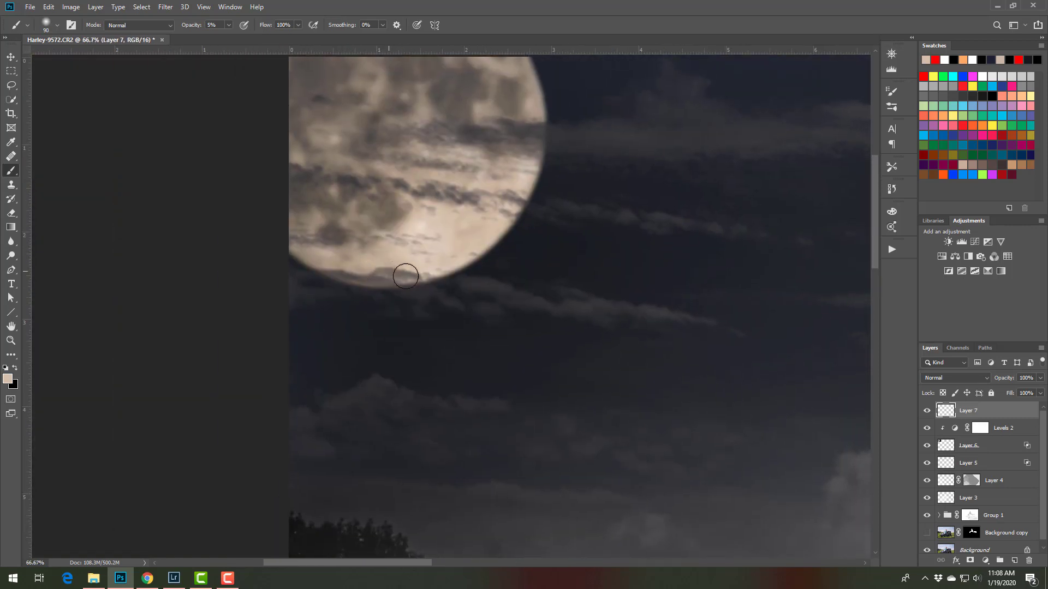
mouse_move(459, 274)
left_mouse_down()
mouse_move(560, 284)
mouse_move(552, 299)
mouse_move(660, 307)
mouse_move(650, 299)
mouse_move(720, 329)
left_mouse_up()
Brush cream highlights onto the cloud streaks extending from the moon's right edge
key("space")
left_click_drag(681, 201, 622, 319)
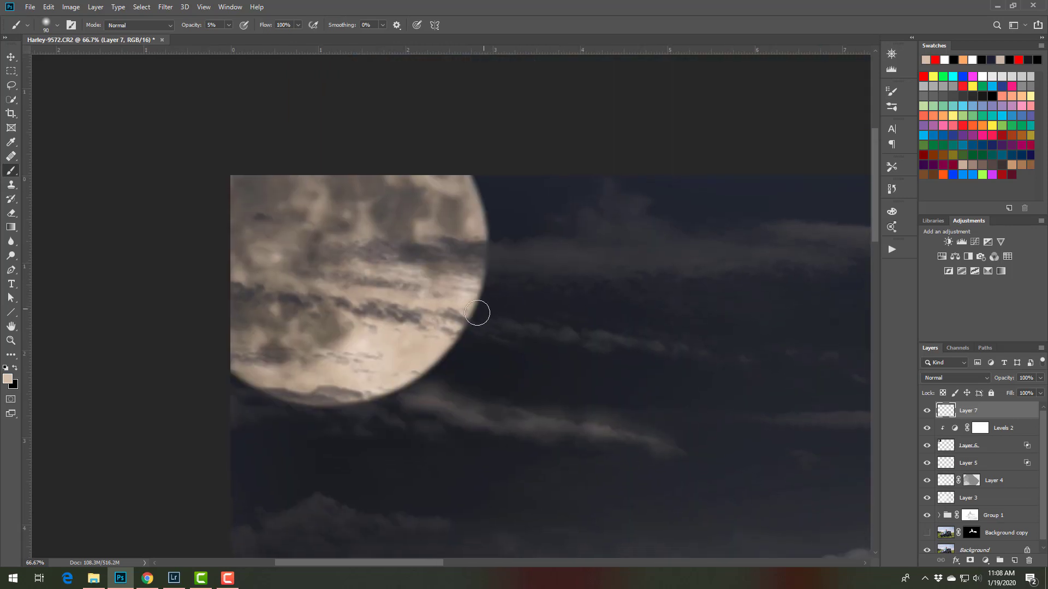
mouse_move(499, 314)
left_mouse_down()
mouse_move(694, 351)
mouse_move(710, 346)
mouse_move(548, 324)
left_mouse_up()
mouse_move(490, 241)
left_mouse_down()
mouse_move(595, 247)
mouse_move(612, 194)
mouse_move(662, 225)
left_mouse_up()
Highlight the long low cloud streak between the moon and the woman, reducing the brush to 60 pixels
key("space")
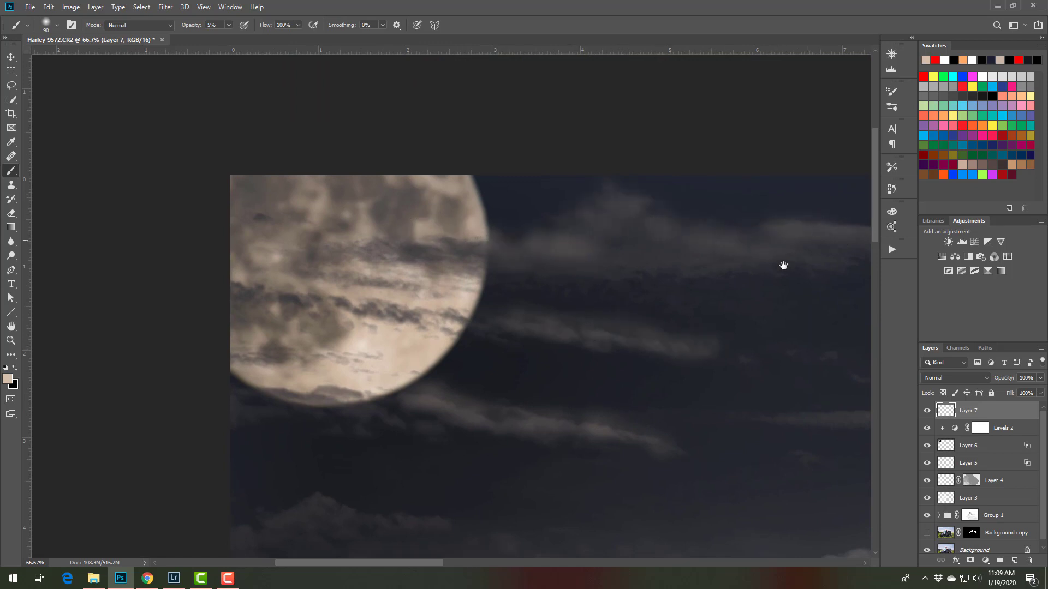
left_click_drag(784, 264, 518, 265)
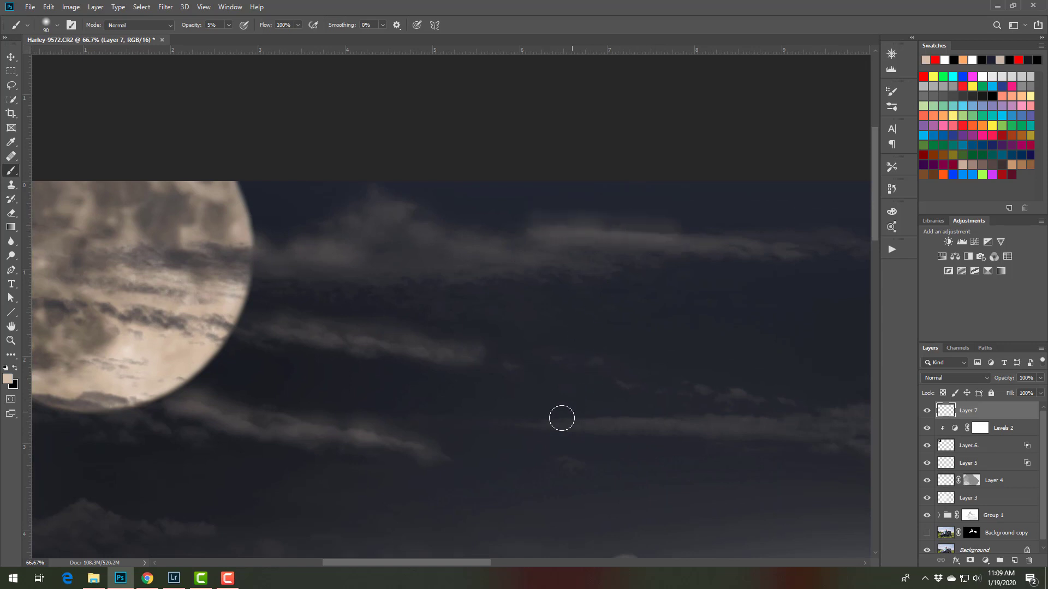
mouse_move(624, 414)
left_mouse_down()
mouse_move(661, 419)
mouse_move(575, 426)
mouse_move(634, 425)
left_mouse_up()
key("bracketleft")
key("bracketleft")
key("bracketleft")
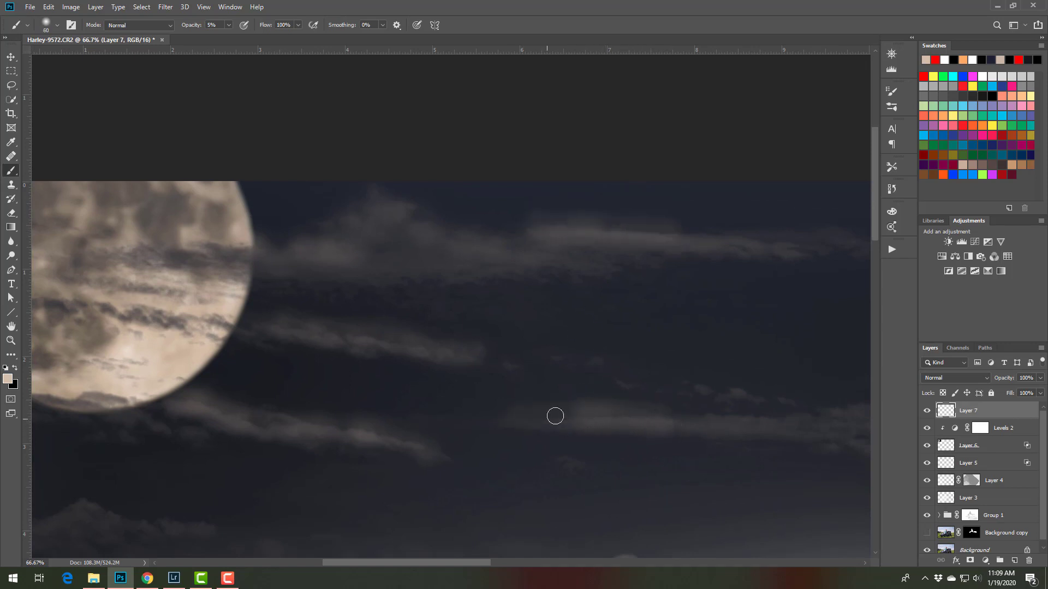
left_click_drag(556, 416, 780, 419)
key("space")
left_click_drag(791, 419, 539, 413)
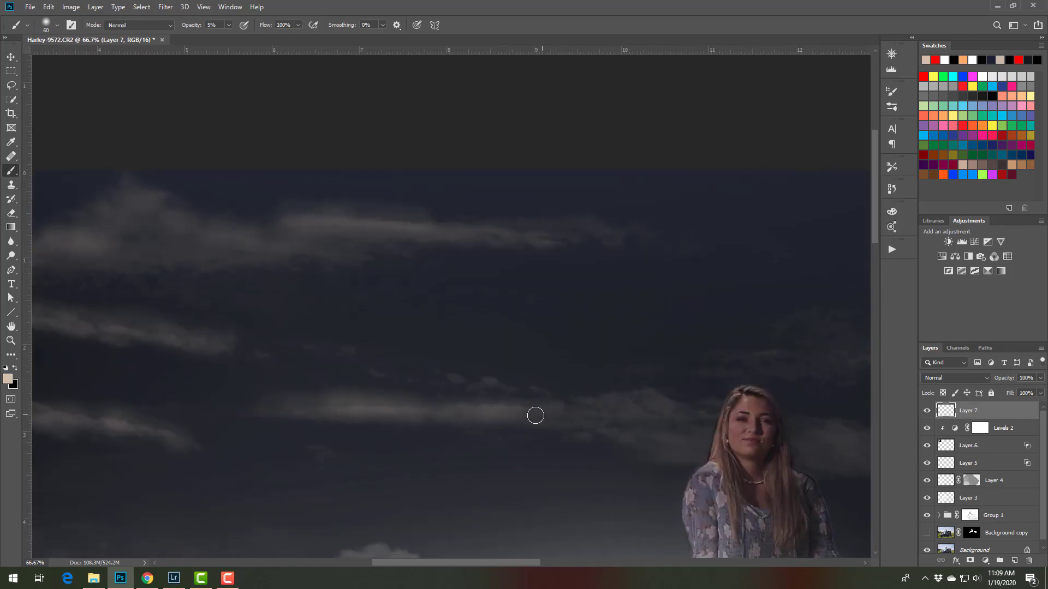
mouse_move(610, 399)
left_mouse_down()
mouse_move(627, 405)
mouse_move(283, 406)
mouse_move(426, 397)
left_mouse_up()
Enlarge the brush to 90 pixels and highlight the upper edge of the cloud to the right of the woman's head
key("space")
left_click_drag(530, 412, 275, 342)
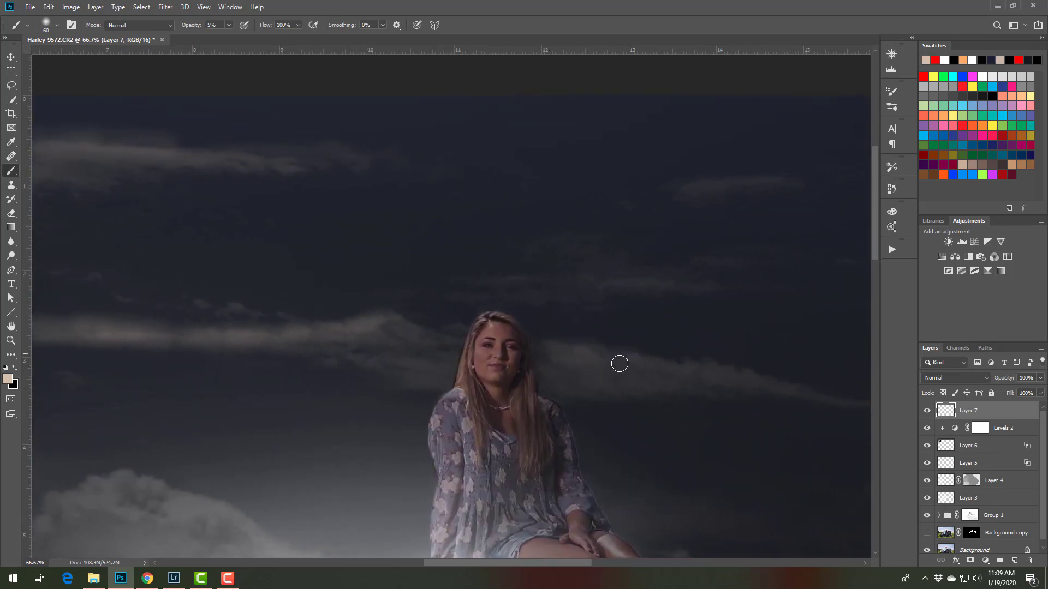
key("bracketright")
key("bracketright")
key("bracketright")
mouse_move(603, 351)
left_mouse_down()
mouse_move(691, 354)
mouse_move(815, 388)
mouse_move(721, 358)
mouse_move(810, 384)
left_mouse_up()
Brush moonlight onto the billowing cloud above the light bar, the cloud above the trees and the streak under the moon
key("space")
mouse_move(342, 397)
left_mouse_down()
mouse_move(666, 255)
mouse_move(763, 278)
left_mouse_up()
mouse_move(565, 348)
left_mouse_down()
mouse_move(489, 404)
mouse_move(500, 377)
mouse_move(584, 351)
mouse_move(666, 378)
mouse_move(505, 395)
left_mouse_up()
key("space")
left_click_drag(382, 362, 636, 320)
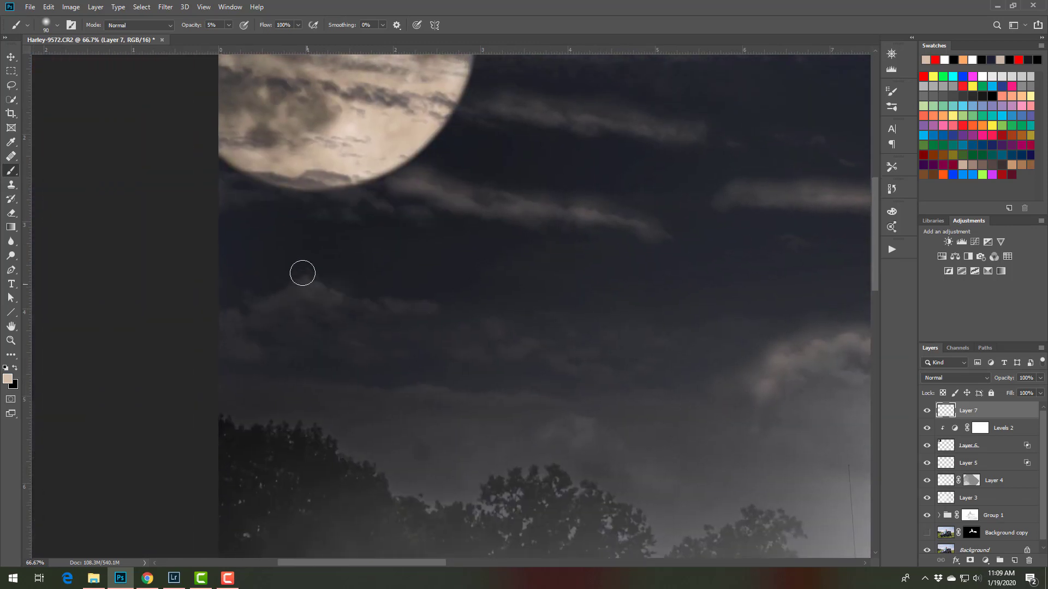
mouse_move(287, 283)
left_mouse_down()
mouse_move(313, 274)
mouse_move(330, 291)
mouse_move(431, 292)
mouse_move(311, 280)
mouse_move(240, 305)
left_mouse_up()
mouse_move(232, 173)
left_mouse_down()
mouse_move(356, 179)
mouse_move(436, 208)
left_mouse_up()
key("ctrl+minus")
key("ctrl+minus")
key("ctrl+minus")
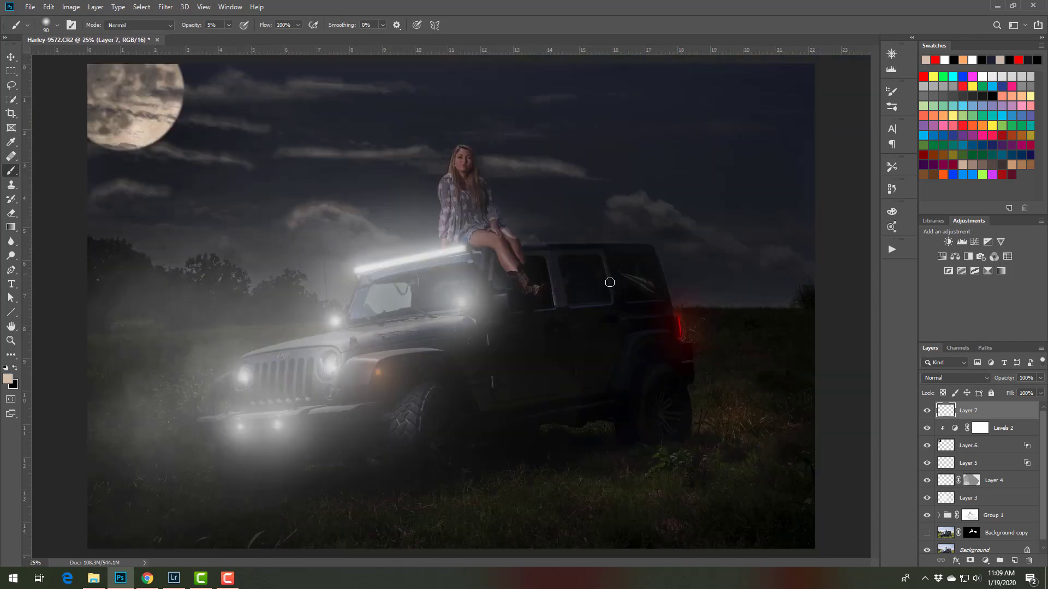
Restrict Layer 7's highlights to the brighter clouds by splitting and raising its underlying-layer Blend If shadow slider
double_click(1027, 412)
left_click_drag(615, 351, 666, 353)
key("alt")
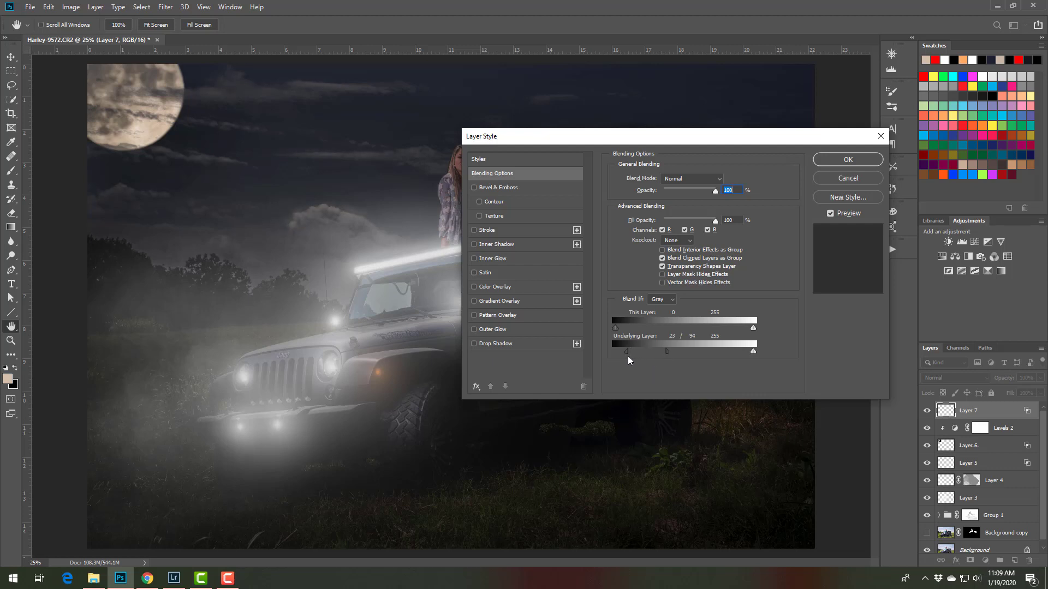
left_click_drag(627, 356, 685, 356)
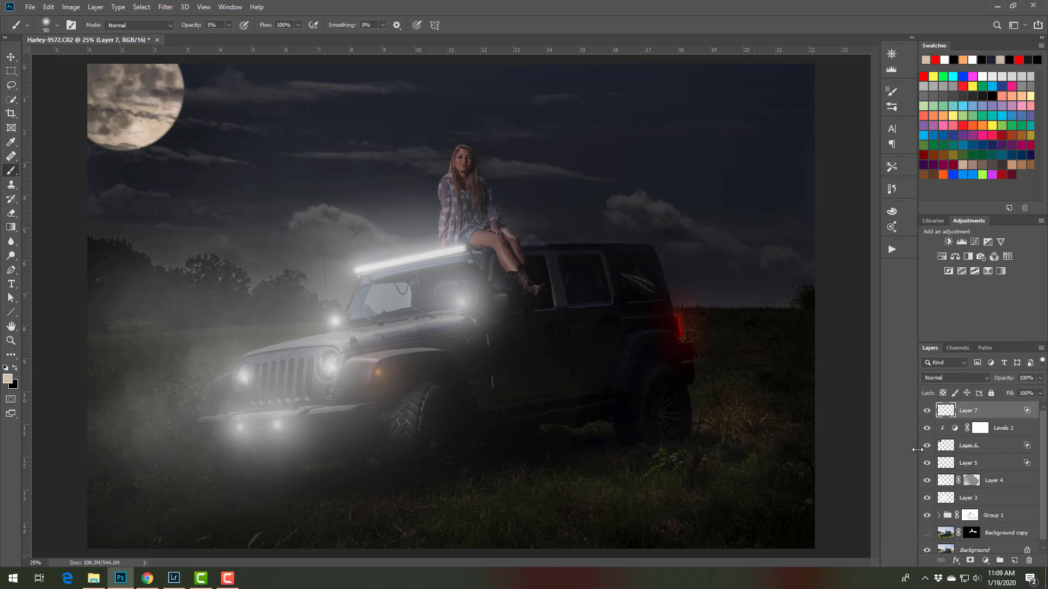
Add a new layer and paint a soft cream glow around the moon with a 2900-pixel brush, plus a dab over the foreground
left_click(1014, 561)
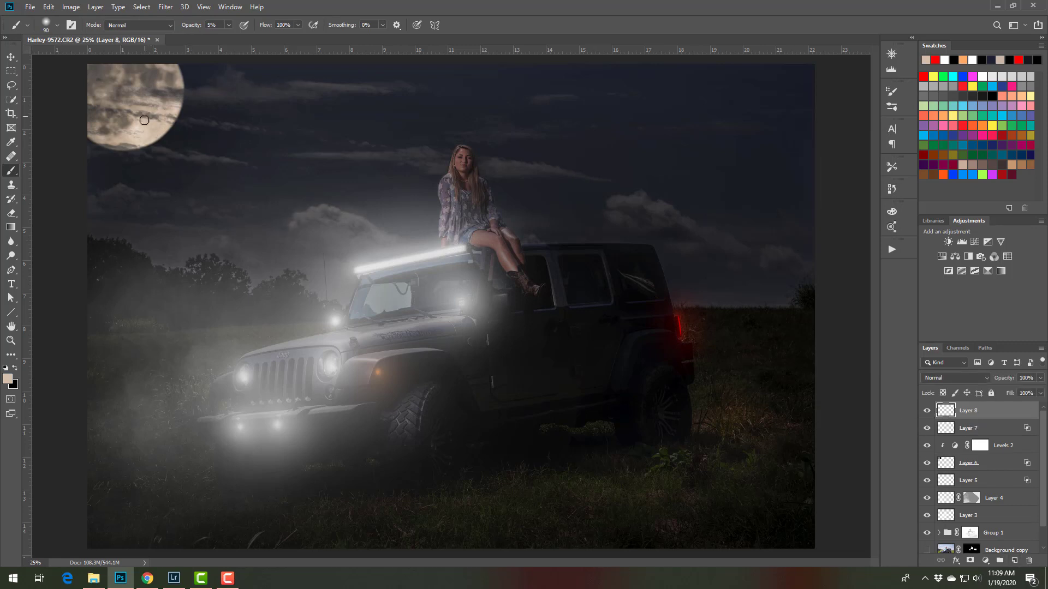
key("bracketright")
key("bracketright")
key("bracketright")
key("bracketright")
key("bracketright")
key("bracketright")
key("bracketright")
key("bracketright")
key("bracketright")
key("bracketright")
key("bracketright")
key("bracketright")
key("bracketright")
key("bracketright")
key("bracketright")
key("bracketright")
key("bracketright")
key("bracketright")
key("bracketright")
key("bracketright")
key("bracketright")
key("bracketright")
key("bracketright")
key("bracketright")
key("bracketright")
key("bracketright")
key("bracketright")
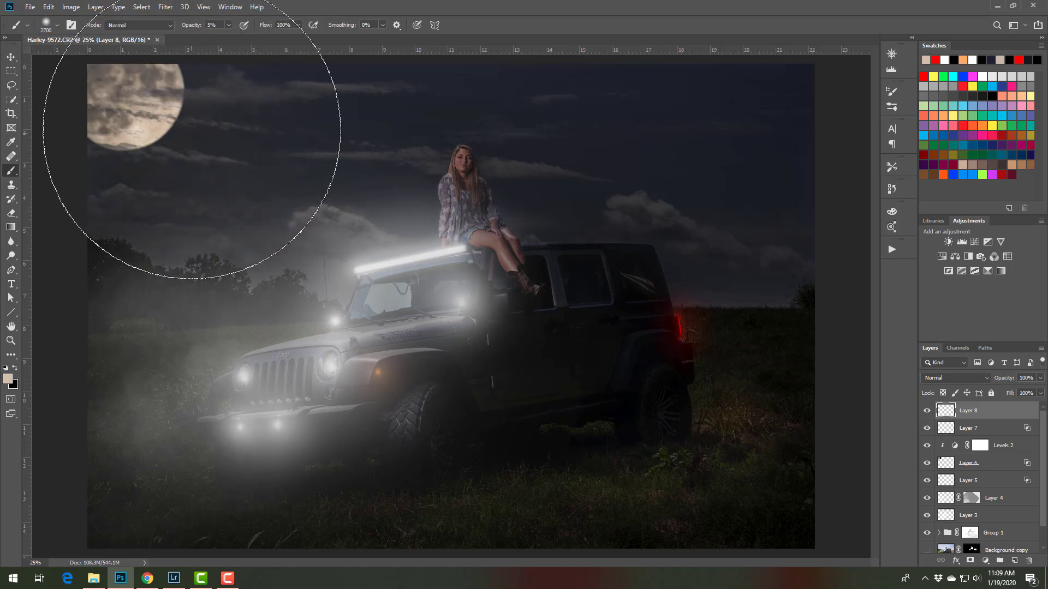
key("bracketright")
key("bracketright")
key("ctrl+minus")
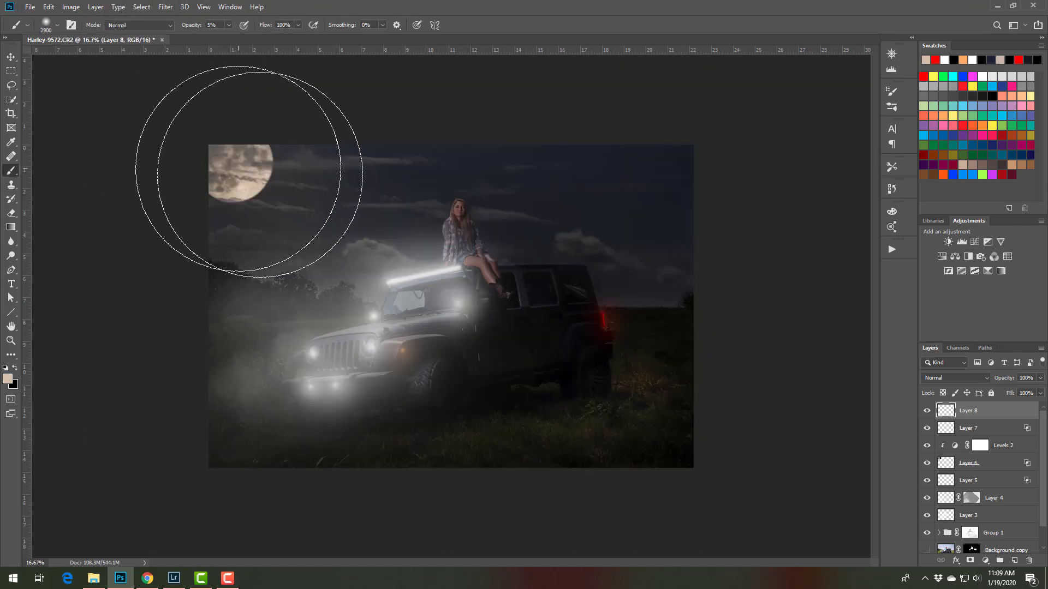
mouse_move(260, 174)
left_mouse_down()
mouse_move(335, 204)
mouse_move(334, 245)
mouse_move(201, 178)
mouse_move(245, 284)
mouse_move(322, 410)
mouse_move(260, 220)
left_mouse_up()
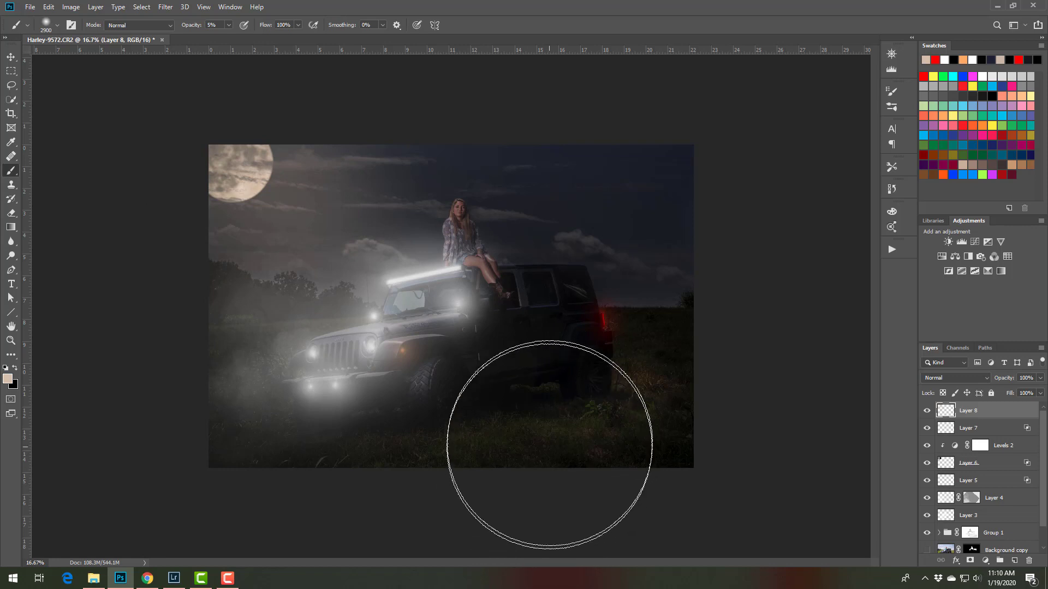
left_click(556, 400)
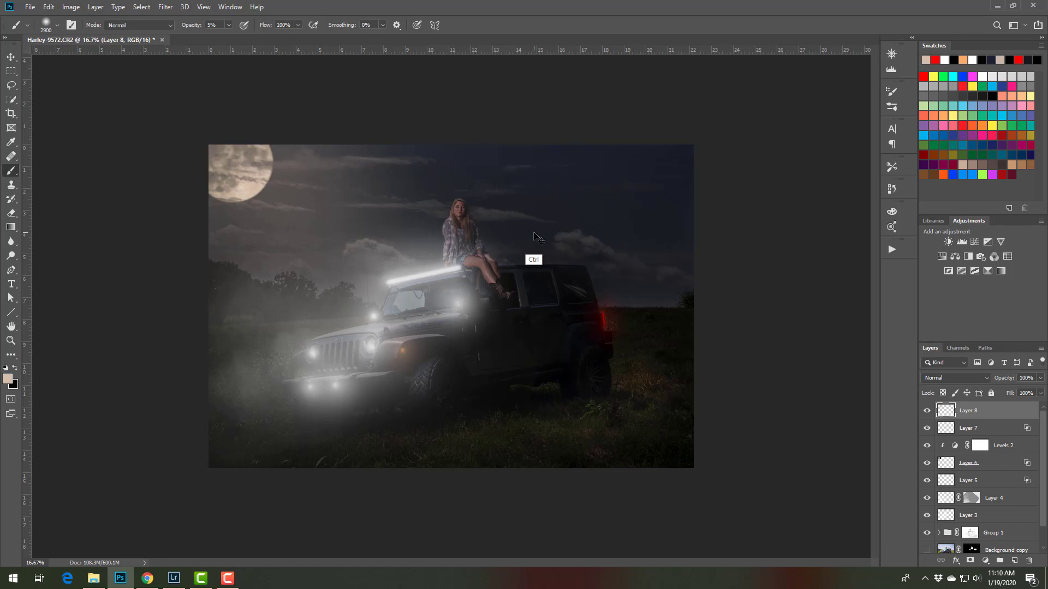
Reduce the brush to 100 pixels and stamp all visible layers into a new layer on top
key("ctrl+plus")
key("bracketleft")
key("bracketleft")
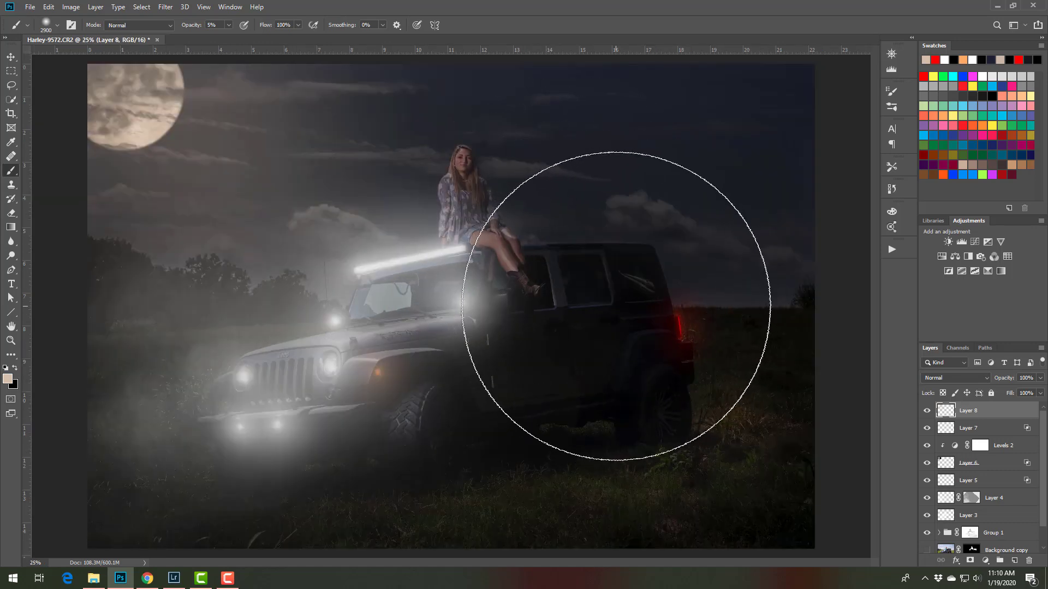
key("bracketleft")
key("bracketleft")
key("bracketleft")
key("bracketleft")
key("bracketleft")
key("bracketleft")
key("bracketleft")
key("bracketleft")
key("bracketleft")
key("bracketleft")
key("bracketleft")
key("bracketleft")
key("bracketleft")
key("bracketleft")
key("bracketleft")
key("bracketleft")
key("bracketleft")
key("bracketleft")
key("bracketleft")
key("bracketleft")
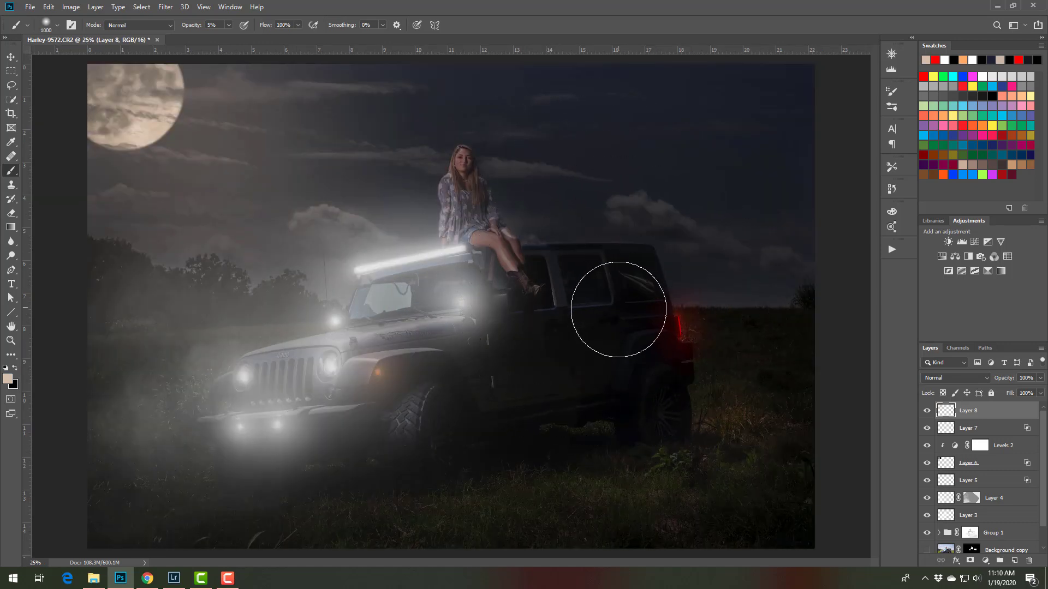
key("bracketleft")
key("bracketleft")
key("bracketleft")
key("bracketleft")
key("bracketleft")
key("bracketleft")
key("bracketleft")
key("bracketleft")
key("bracketleft")
key("bracketleft")
key("bracketleft")
key("bracketleft")
key("bracketleft")
key("bracketleft")
key("bracketleft")
key("bracketleft")
key("ctrl+shift+alt+e")
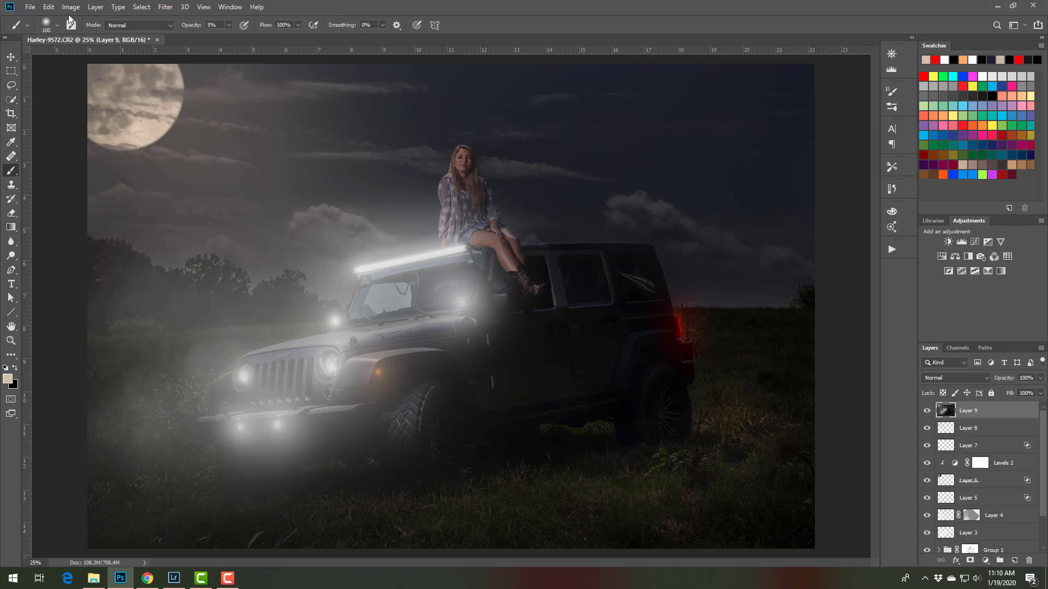
In the Camera Raw Filter, set exposure +0.35, contrast -9, highlights -16, shadows +11, whites +13, blacks -18, texture +8, clarity +9 and vibrance -33
left_click(166, 8)
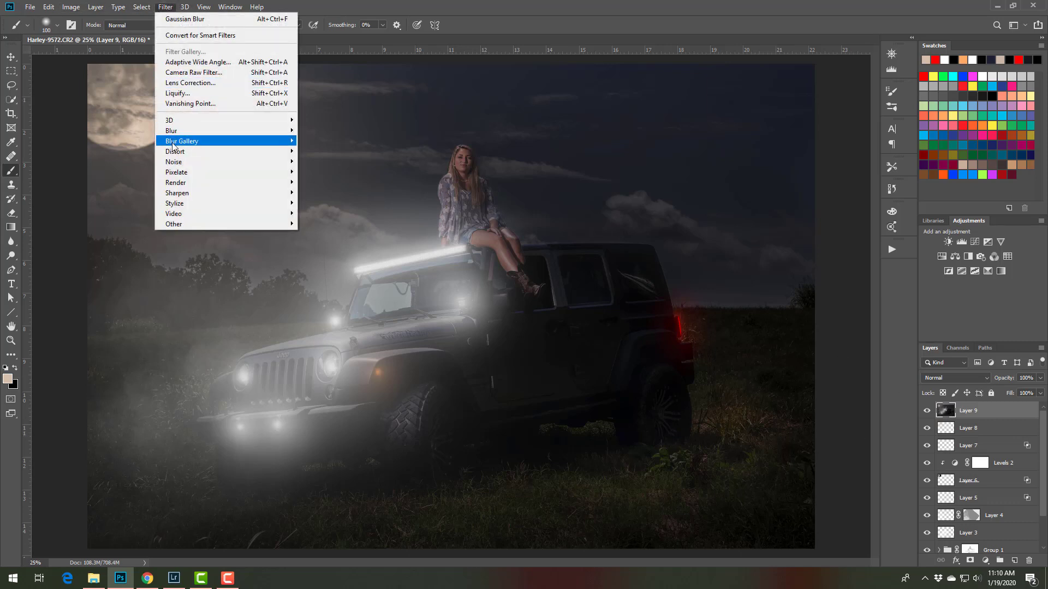
left_click(180, 77)
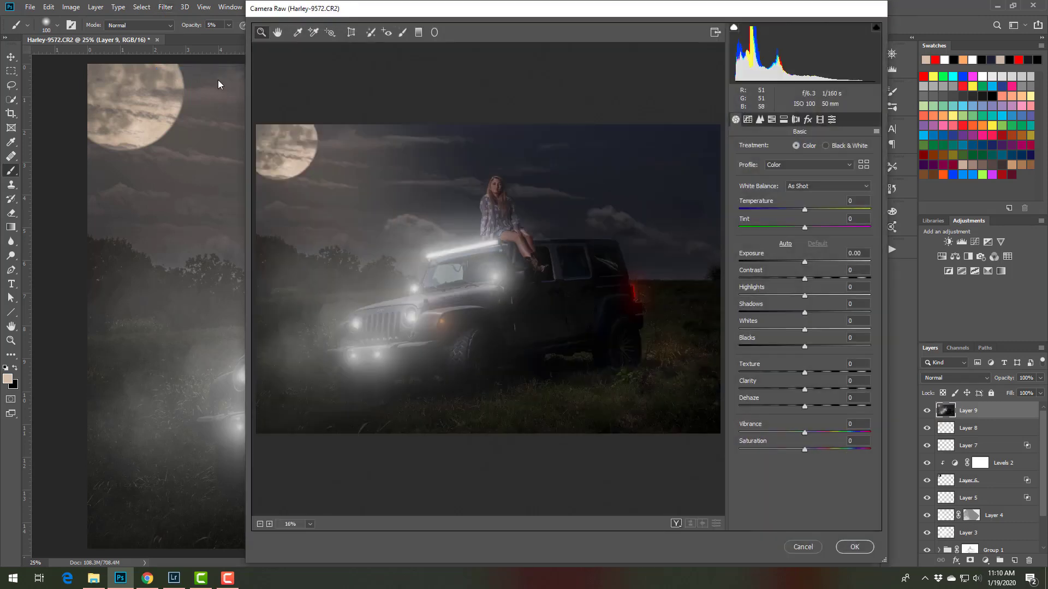
left_click_drag(805, 262, 810, 390)
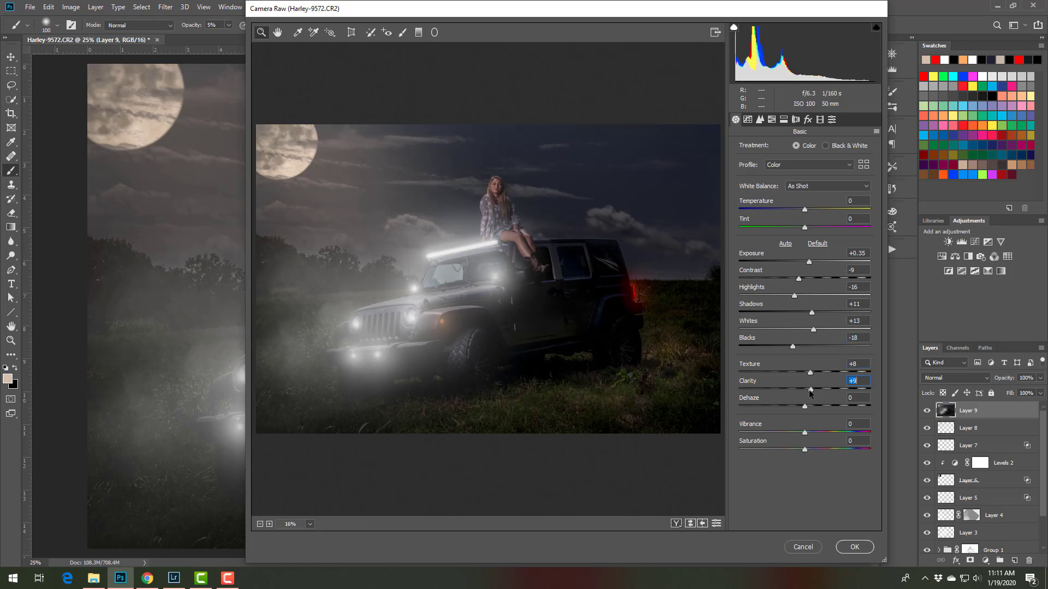
left_click_drag(804, 432, 783, 439)
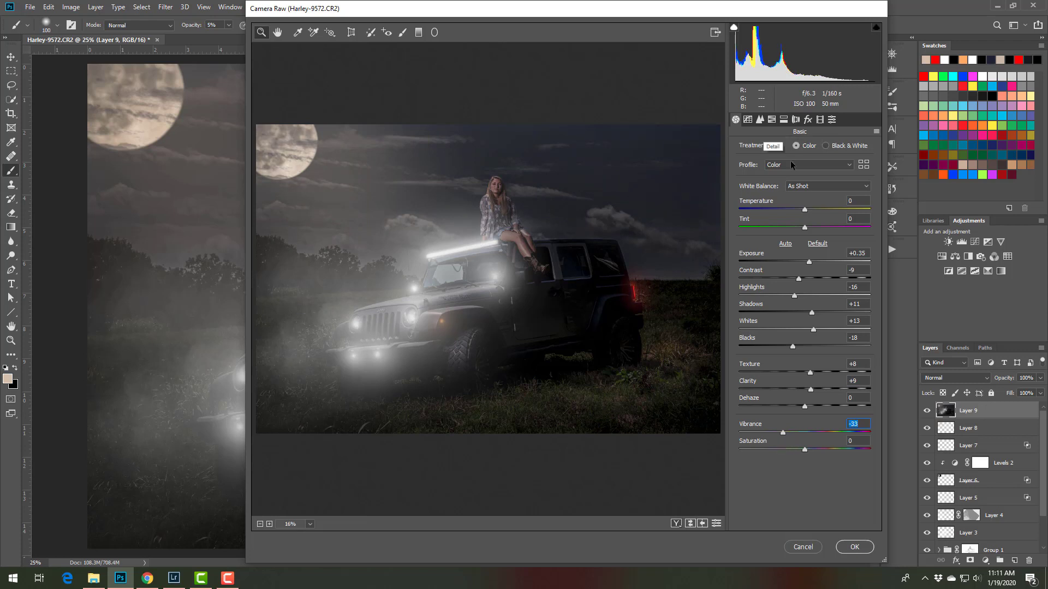
Split-tone the shadows blue with hue 212 and saturation 12, shift the balance toward the highlights and apply the filter
left_click(760, 120)
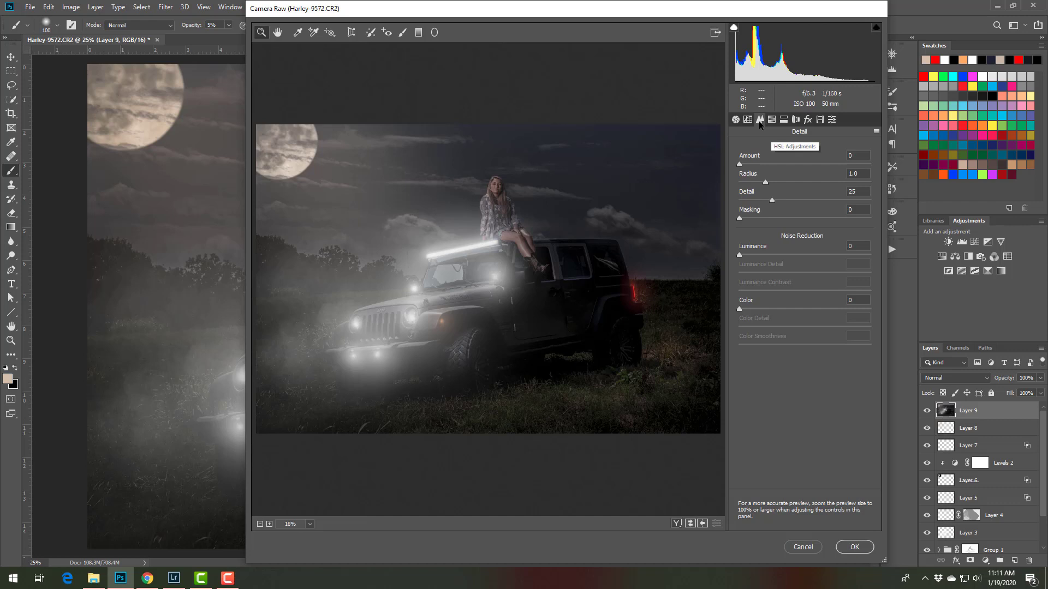
left_click(771, 119)
left_click(783, 120)
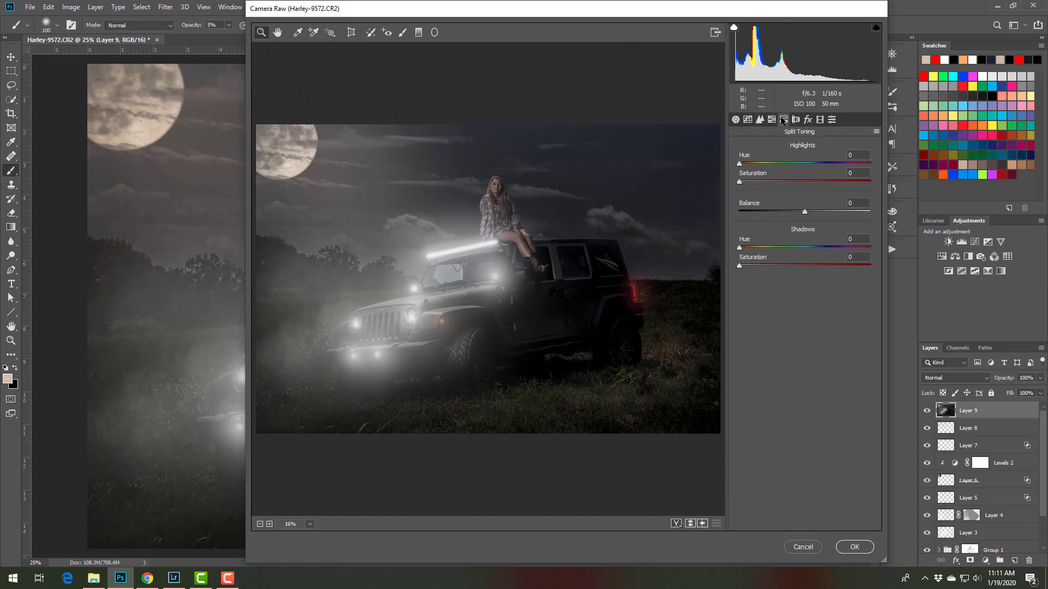
left_click_drag(781, 249, 812, 253)
left_click_drag(739, 266, 754, 267)
left_click_drag(813, 249, 815, 252)
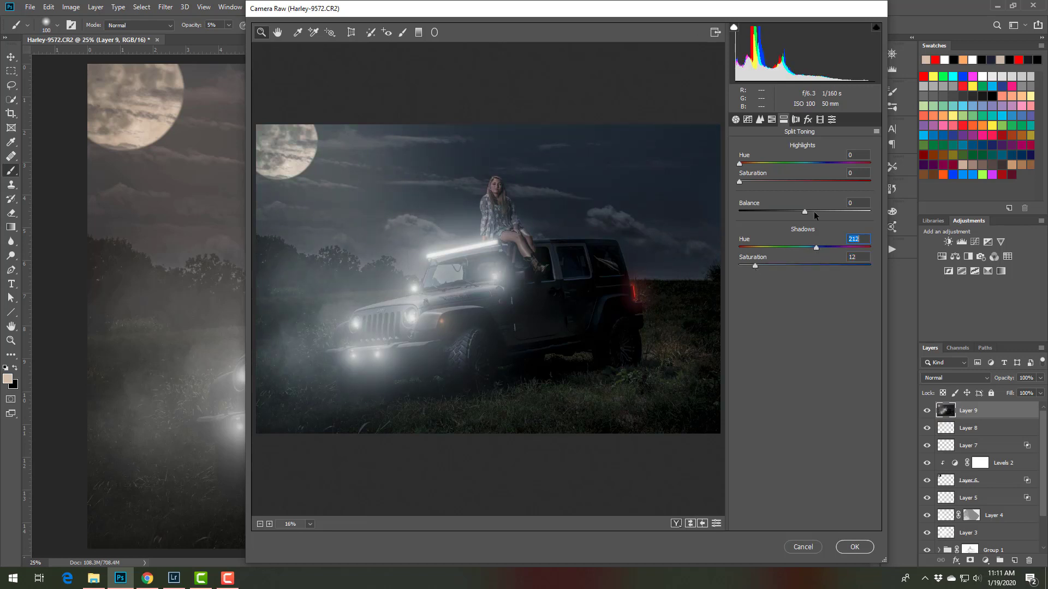
left_click_drag(805, 212, 837, 217)
key("Down")
key("Down")
key("Down")
left_click(855, 547)
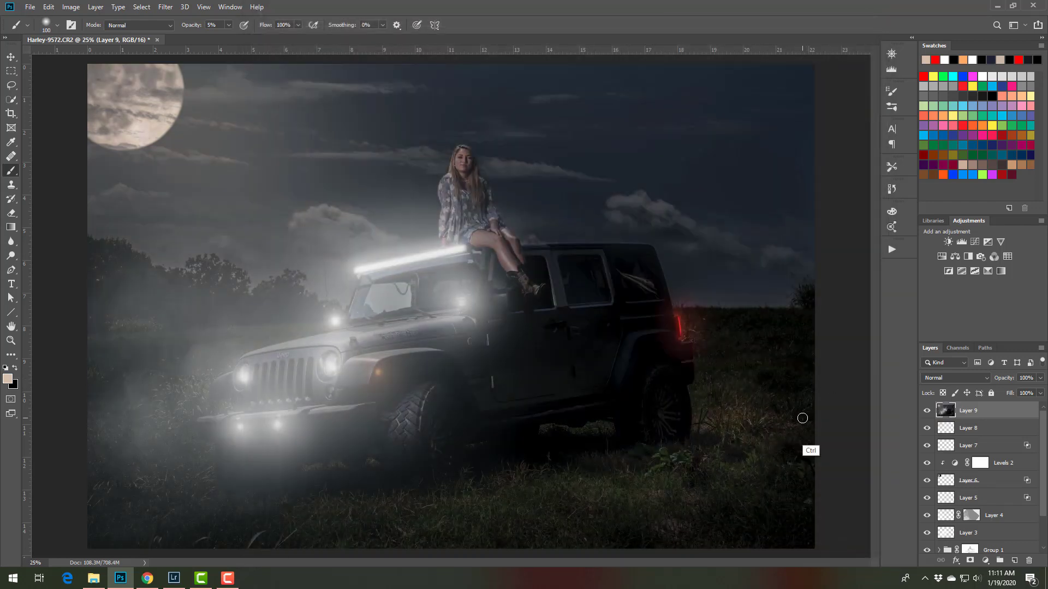
Save the composite and switch to Lightroom Classic
key("ctrl+s")
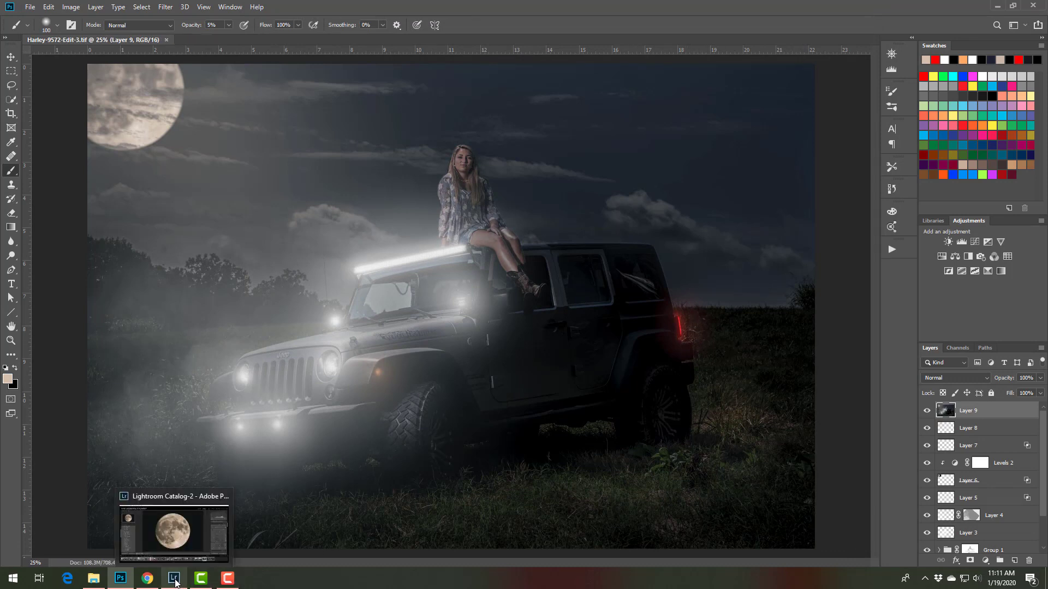
left_click(178, 582)
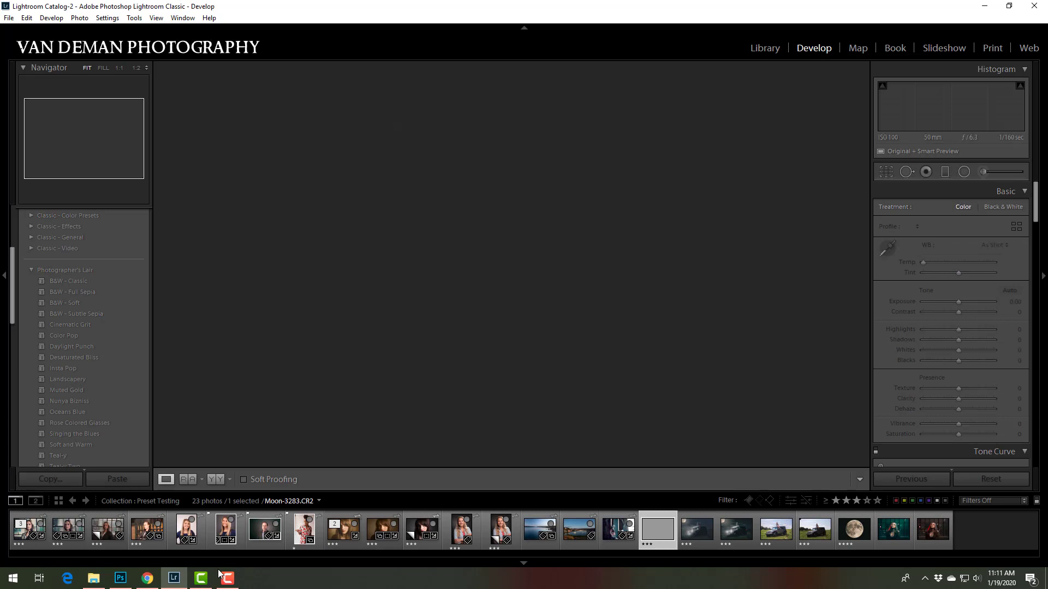